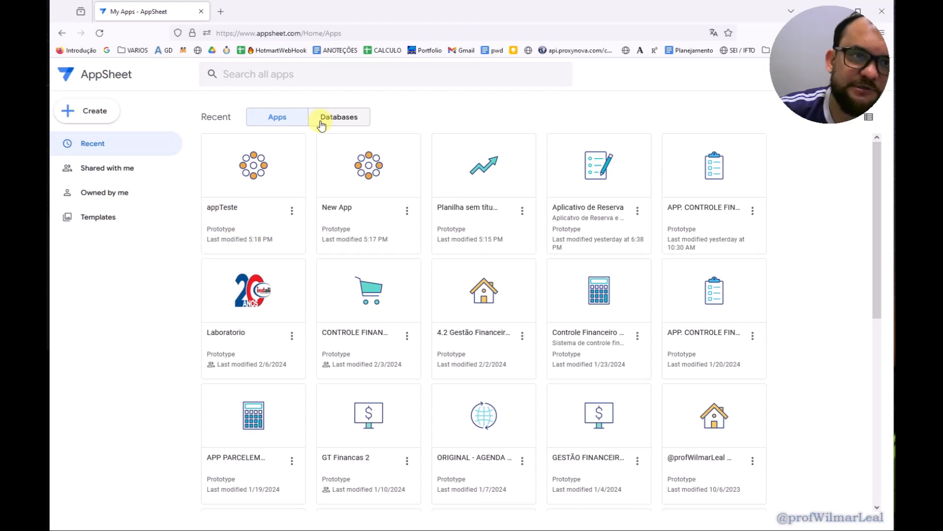
# Step: Switch to Google Sheets and create a new blank spreadsheet
pyautogui.click(313, 33)
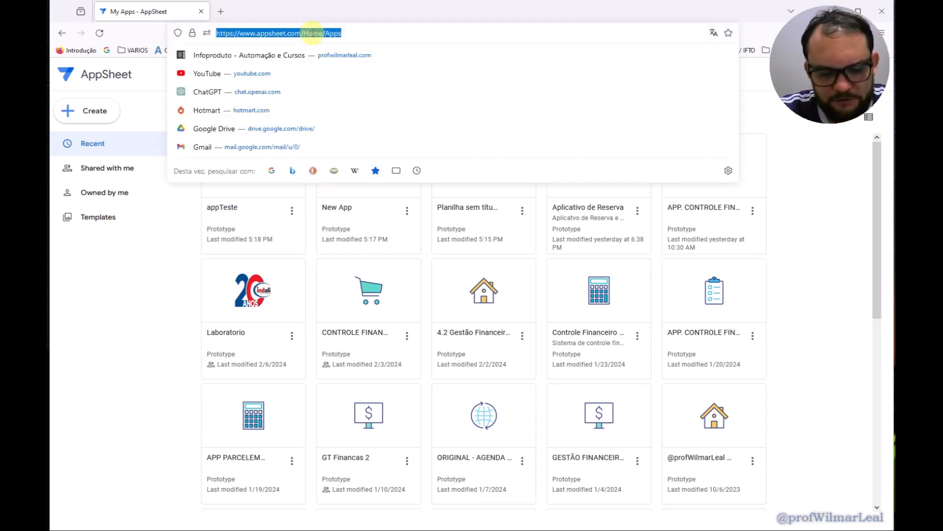
pyautogui.write('heet')
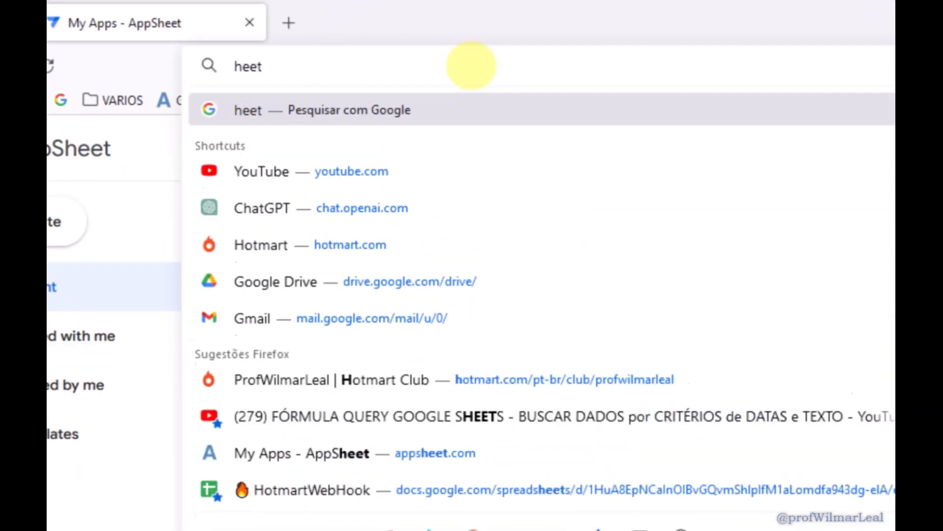
pyautogui.press('BackSpace')
pyautogui.press('BackSpace')
pyautogui.press('BackSpace')
pyautogui.press('BackSpace')
pyautogui.write('shar')
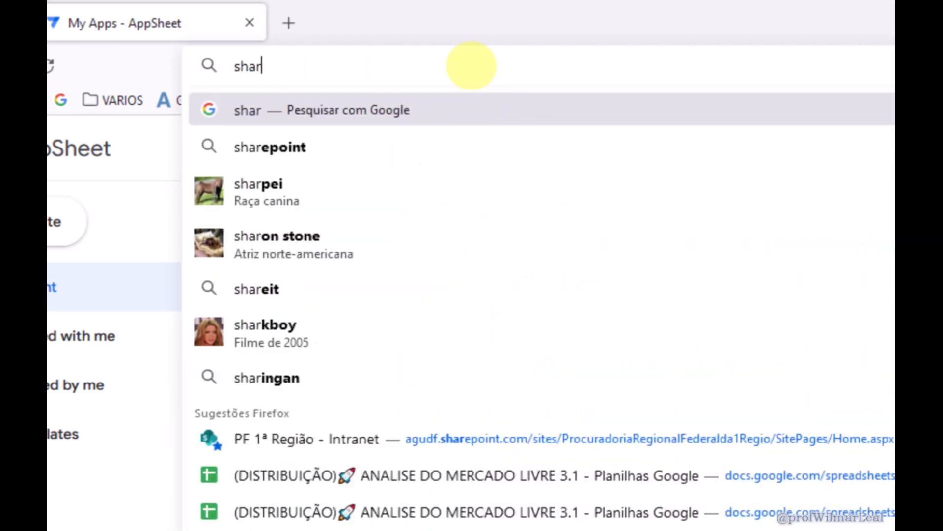
pyautogui.press('BackSpace')
pyautogui.press('BackSpace')
pyautogui.write('eet')
pyautogui.press('Return')
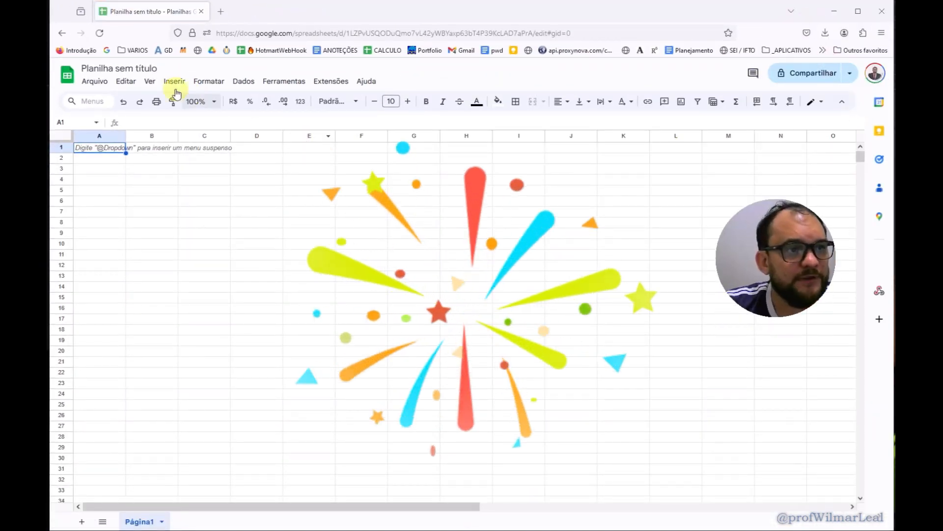
# Step: Rename the untitled spreadsheet as Aula1
pyautogui.doubleClick(107, 68)
pyautogui.tripleClick(107, 69)
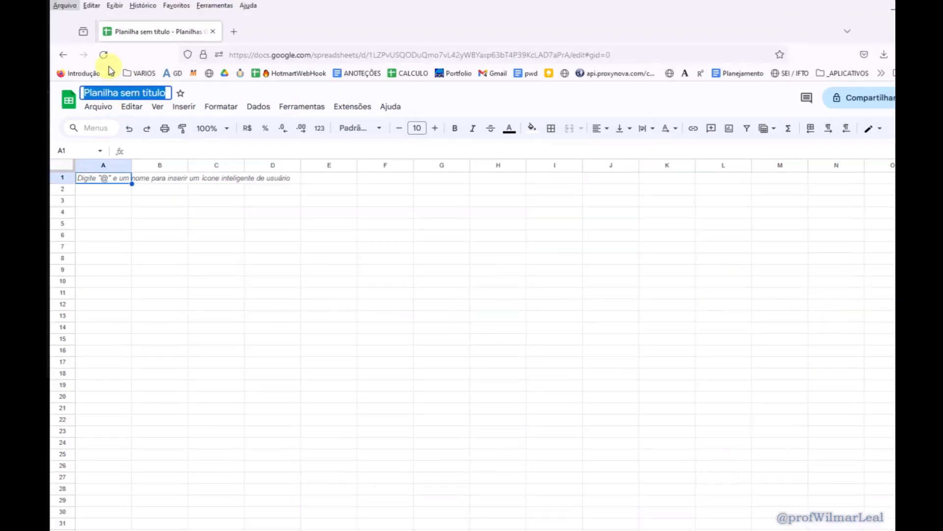
pyautogui.click(137, 94)
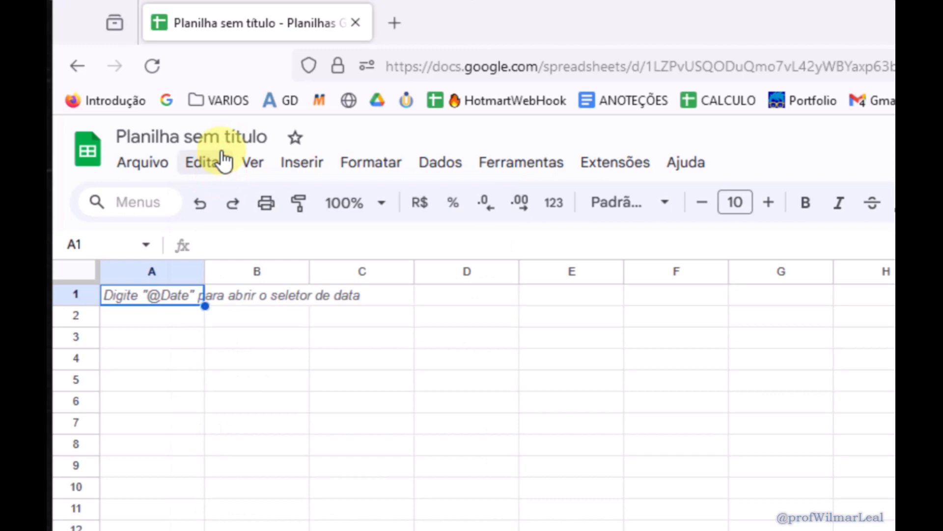
pyautogui.click(217, 136)
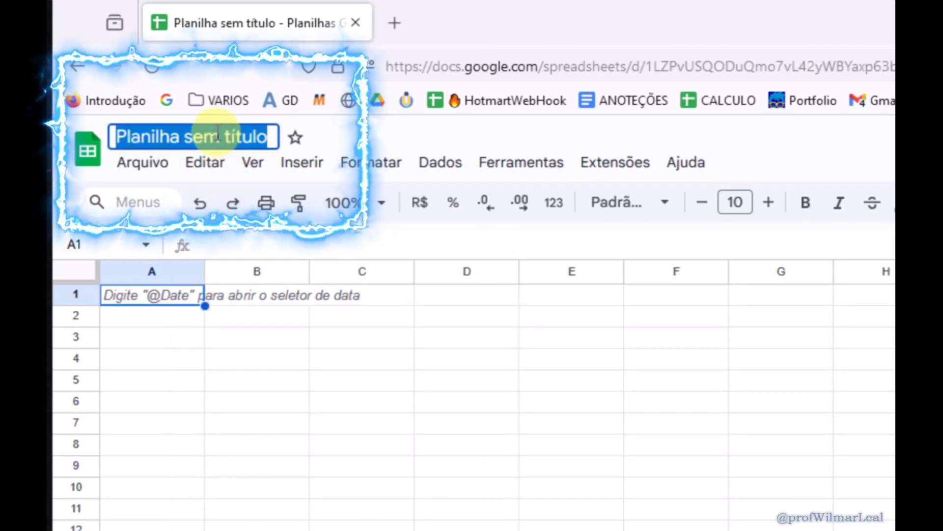
pyautogui.write('Aula')
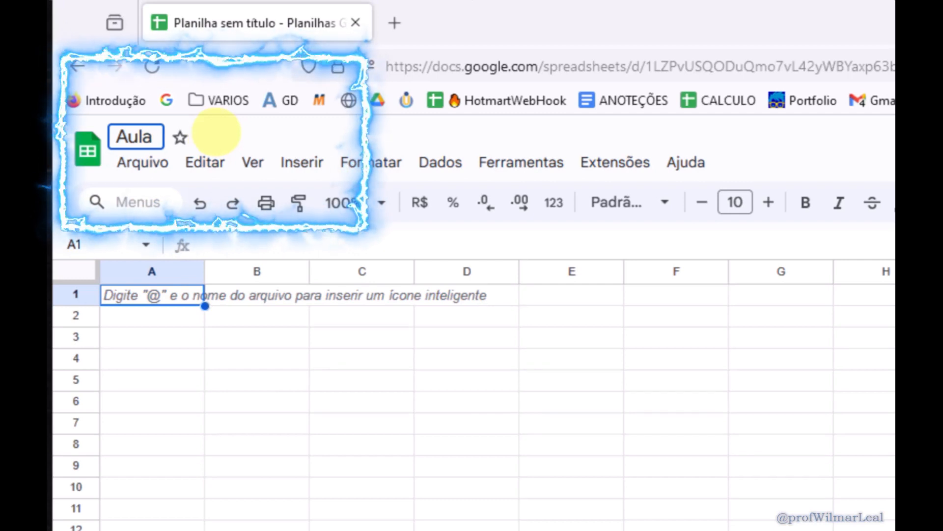
pyautogui.write('1')
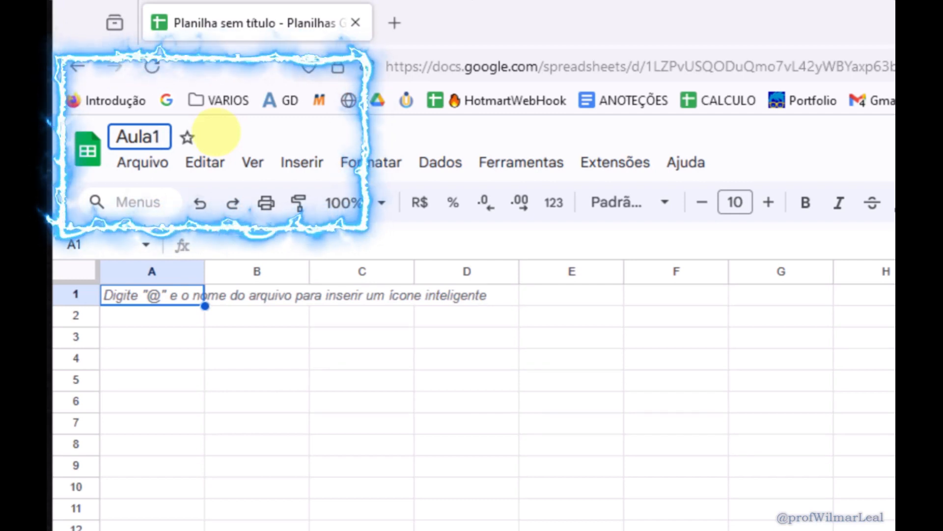
pyautogui.press('Return')
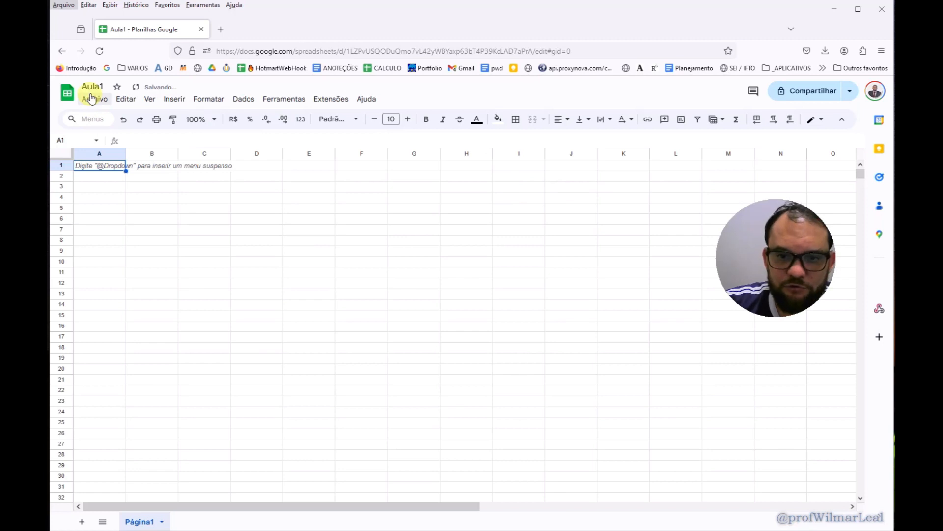
pyautogui.press('alt')
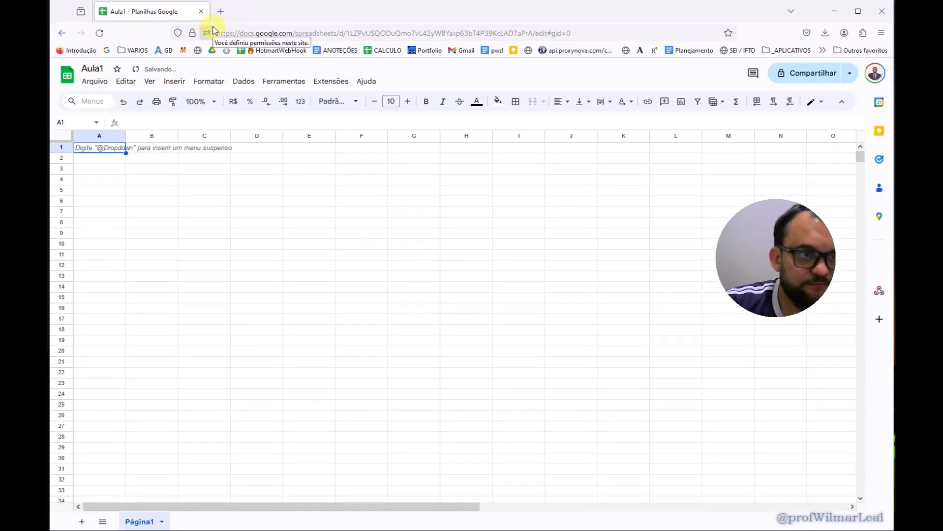
# Step: Switch to Google Drive at drive.google.com in a separate browser tab, keeping the spreadsheet open
pyautogui.click(221, 11)
pyautogui.write('drive.google.com/')
pyautogui.press('Return')
pyautogui.click(141, 13)
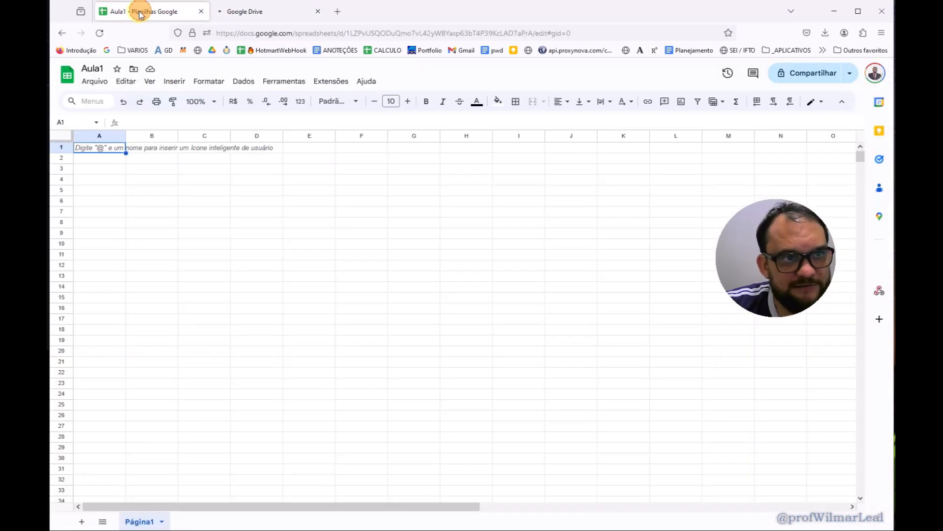
pyautogui.click(271, 11)
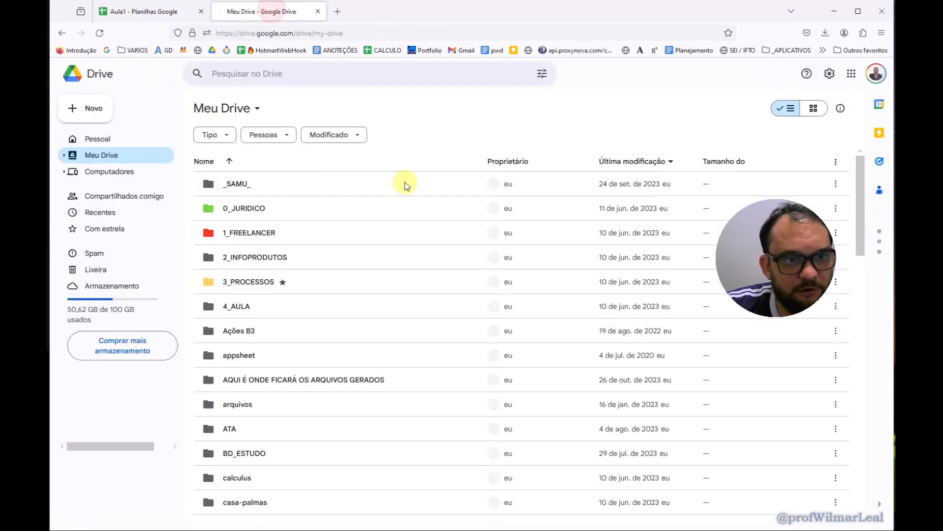
# Step: Create a new Drive folder named "Aula - Google AppSheet"
pyautogui.click(103, 142)
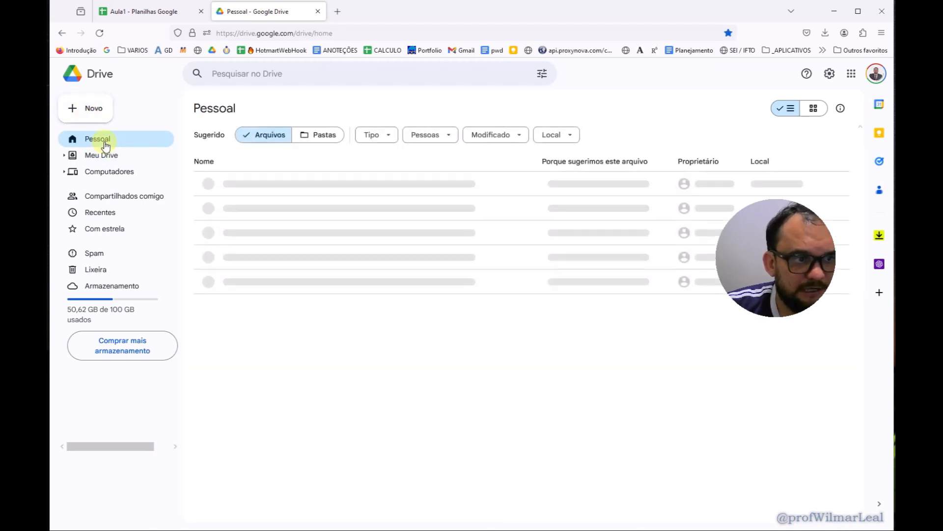
pyautogui.click(101, 112)
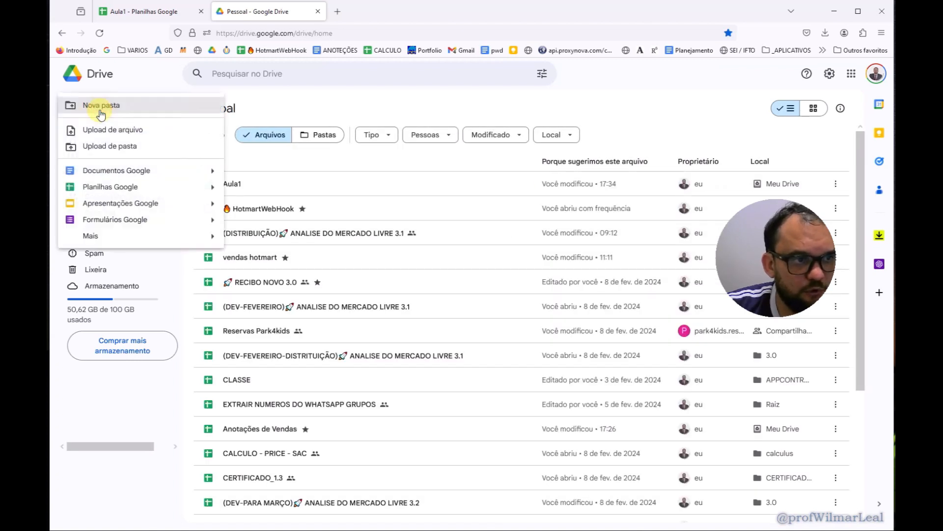
pyautogui.click(121, 105)
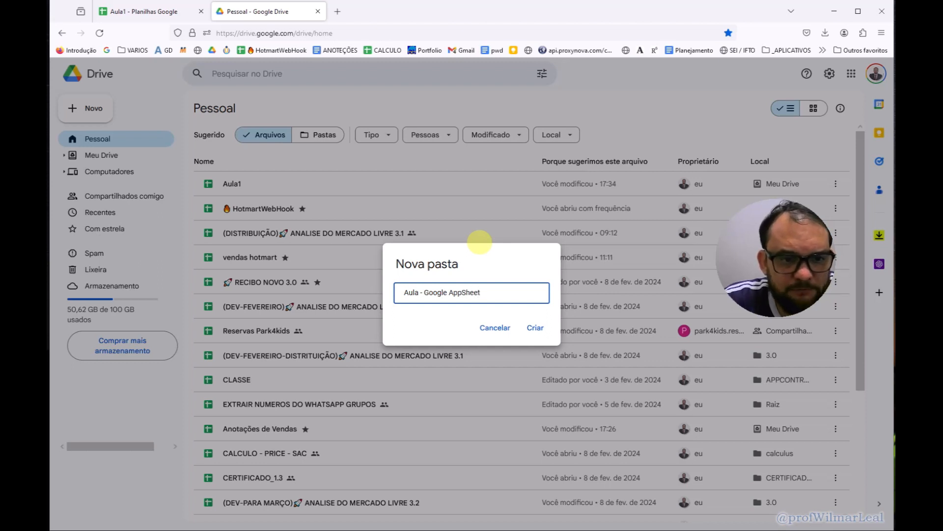
pyautogui.click(536, 327)
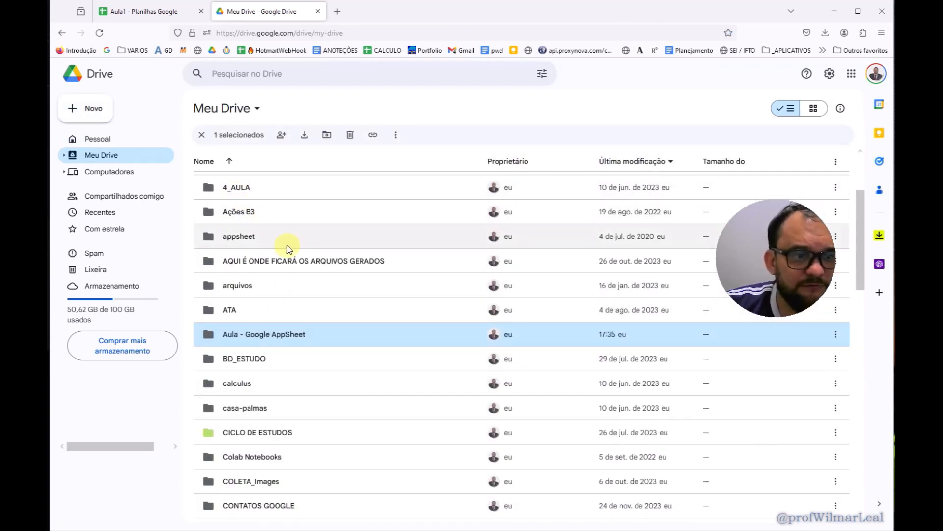
pyautogui.scroll(3, 287, 250)
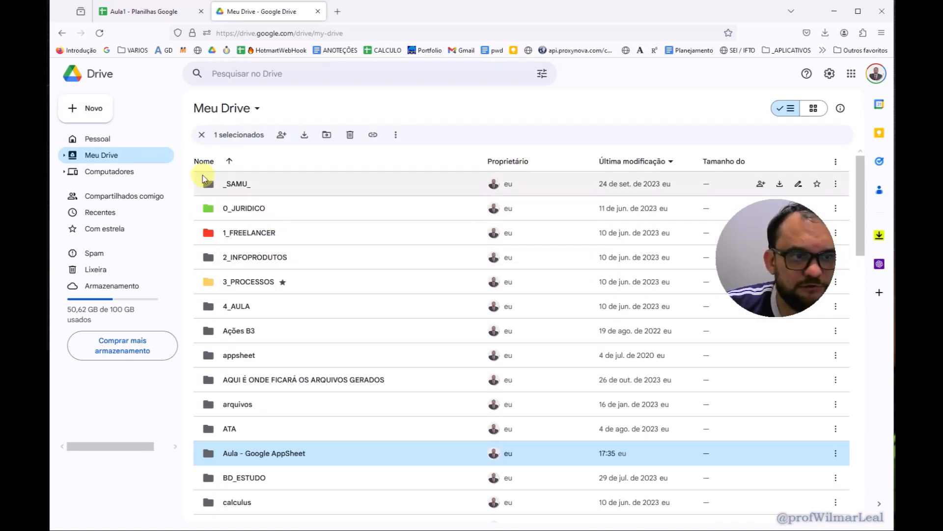
# Step: Move the Aula1 spreadsheet from Meu Drive into the "Aula - Google AppSheet" folder
pyautogui.click(109, 143)
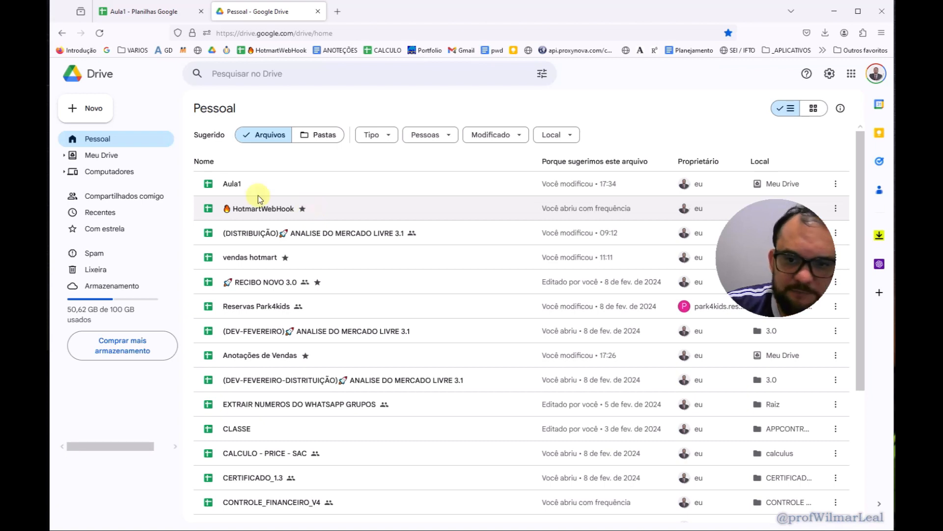
pyautogui.click(227, 184)
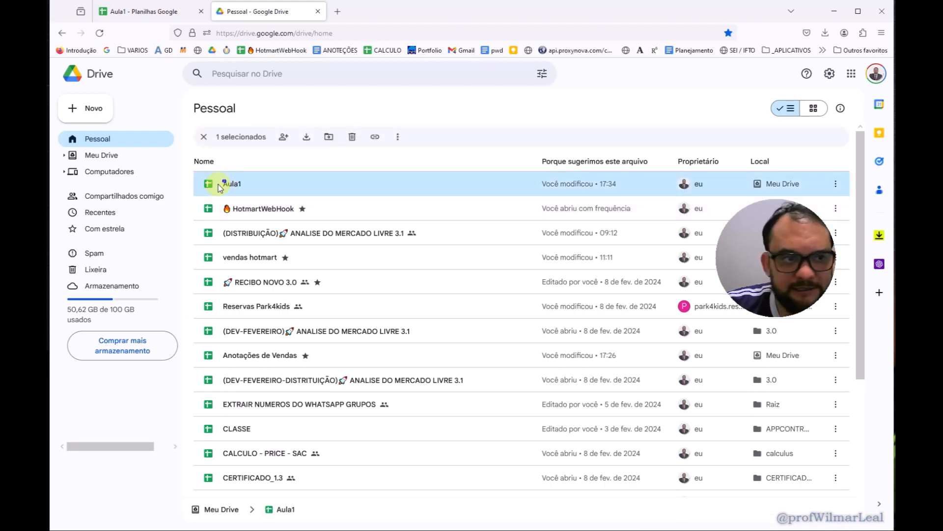
pyautogui.rightClick(223, 189)
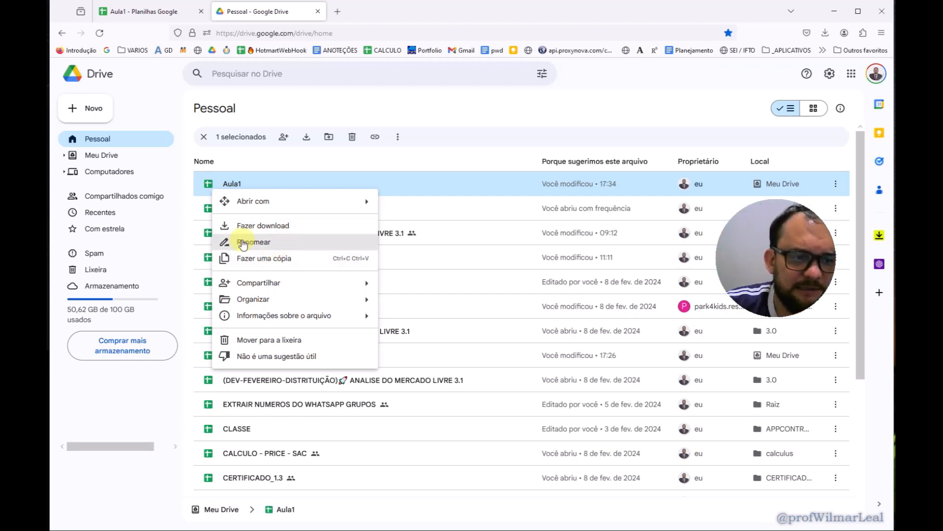
pyautogui.click(244, 185)
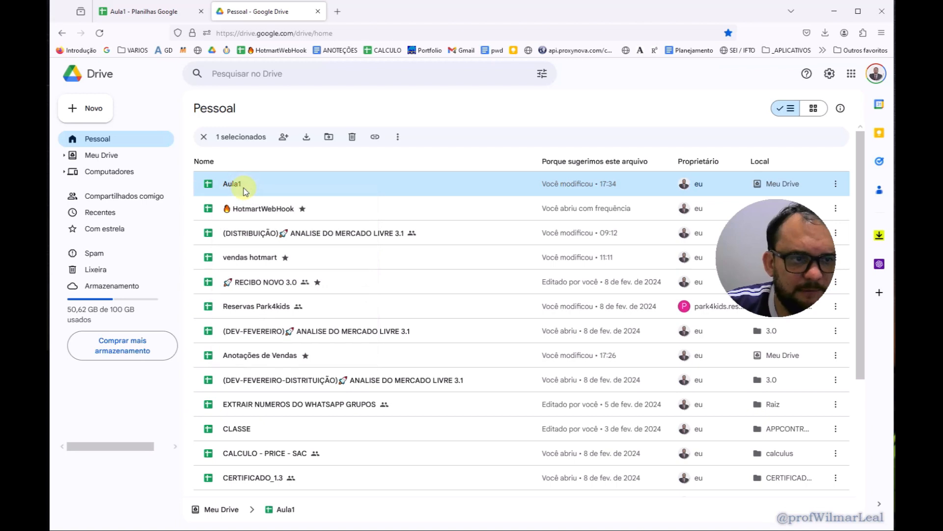
pyautogui.rightClick(245, 186)
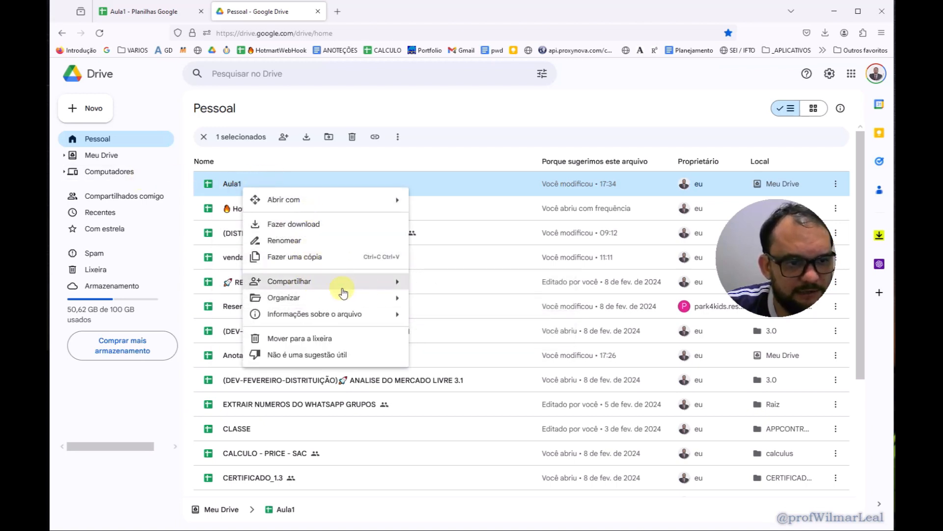
pyautogui.moveTo(322, 298)
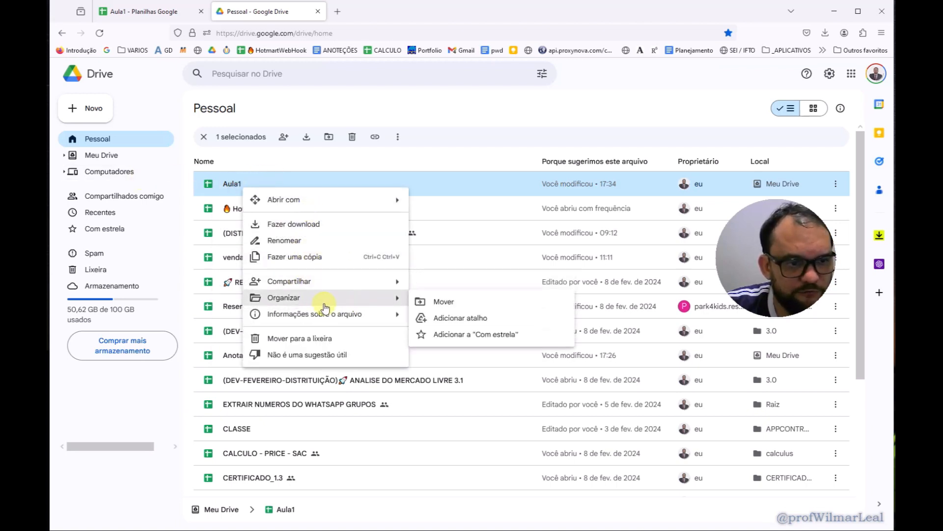
pyautogui.click(453, 302)
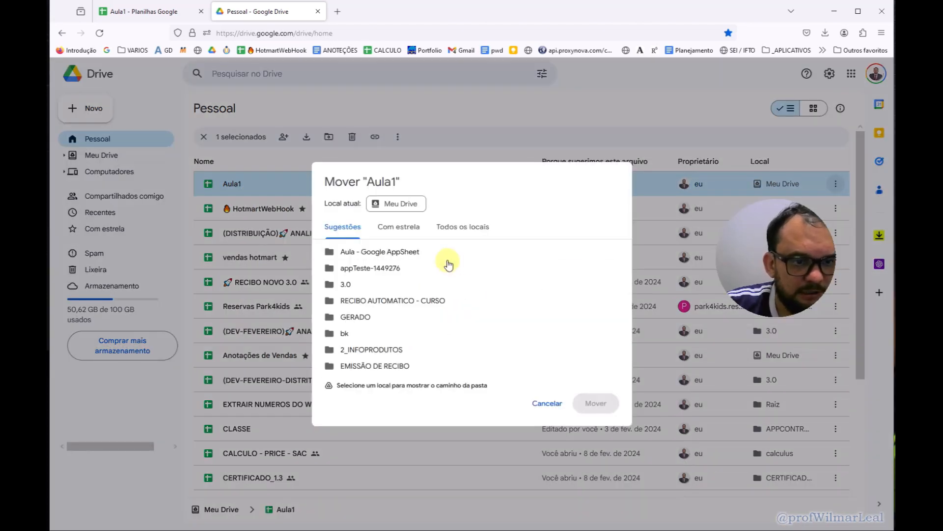
pyautogui.click(383, 253)
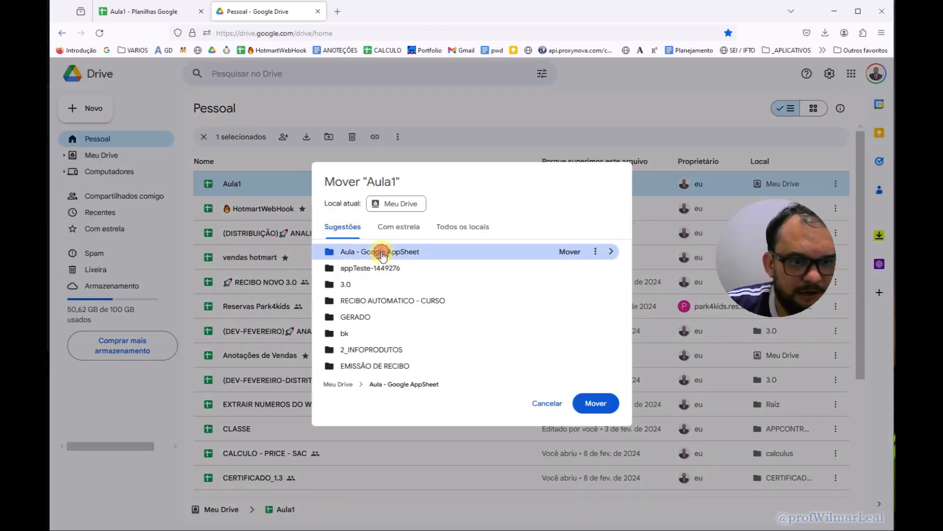
pyautogui.click(596, 404)
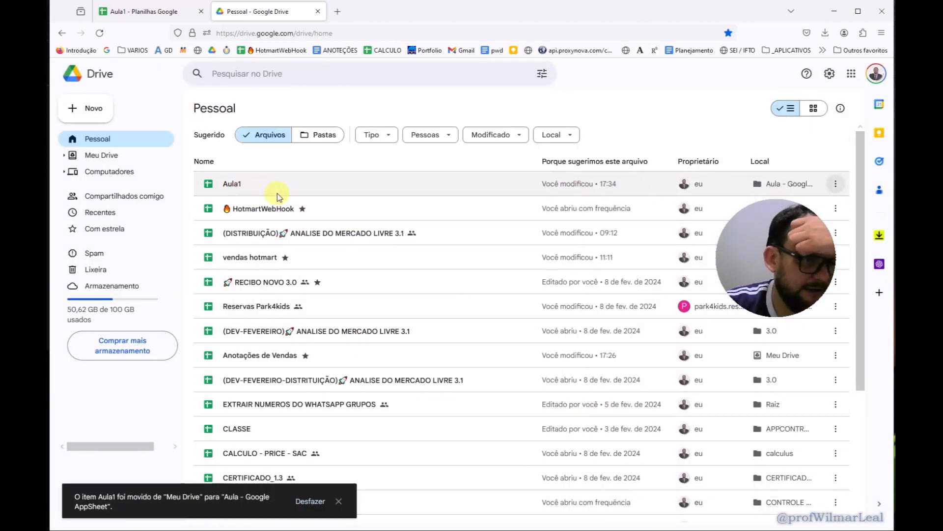
# Step: Set the colour of the "Aula - Google AppSheet" folder in Meu Drive to red-orange and open the folder
pyautogui.scroll(-4, 334, 210)
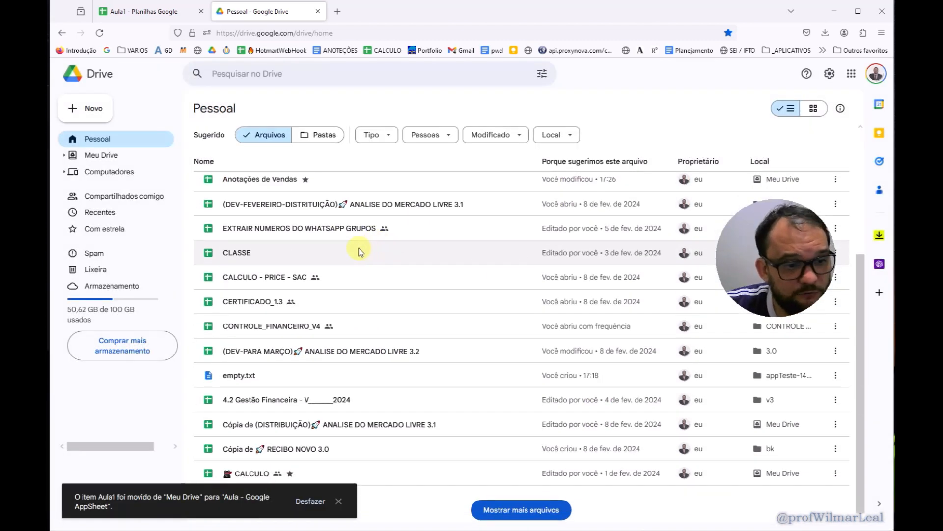
pyautogui.scroll(4, 360, 251)
pyautogui.click(114, 158)
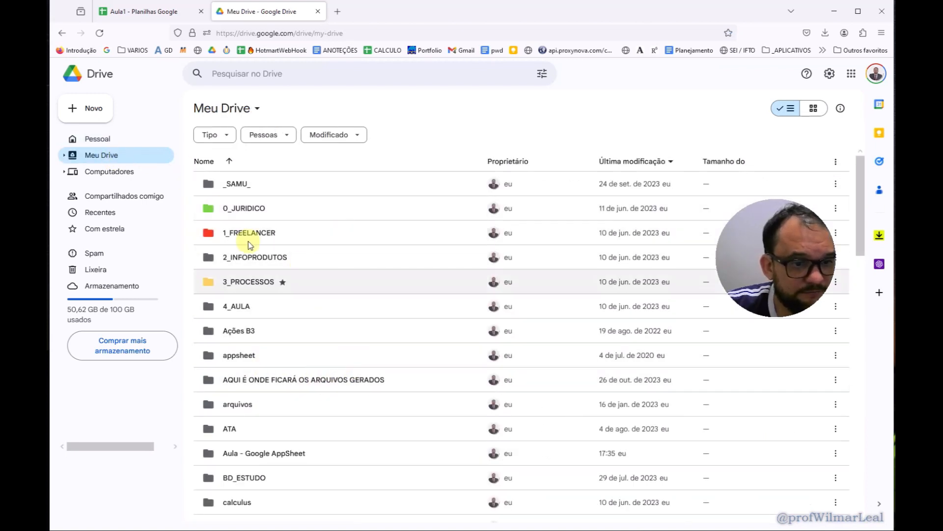
pyautogui.scroll(-1, 293, 244)
pyautogui.scroll(-4, 291, 246)
pyautogui.scroll(5, 302, 248)
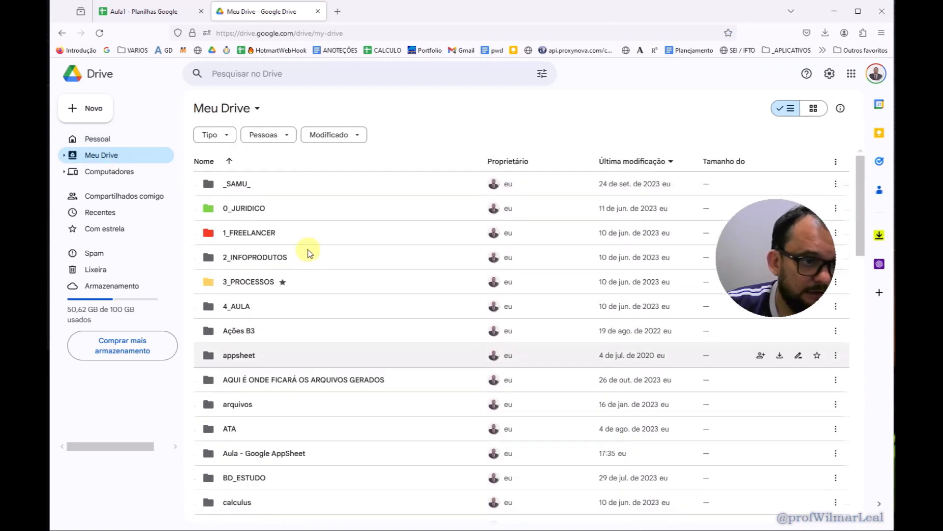
pyautogui.click(253, 452)
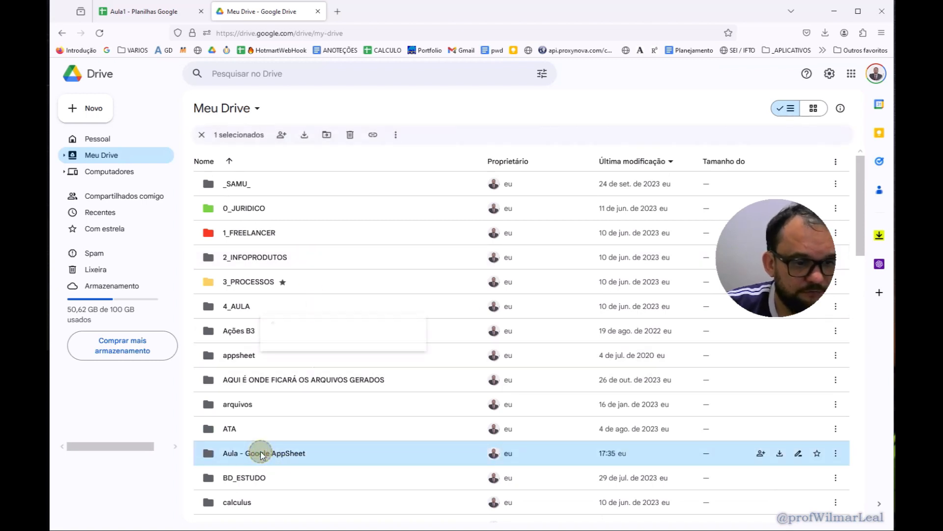
pyautogui.rightClick(255, 452)
pyautogui.click(238, 458)
pyautogui.rightClick(235, 456)
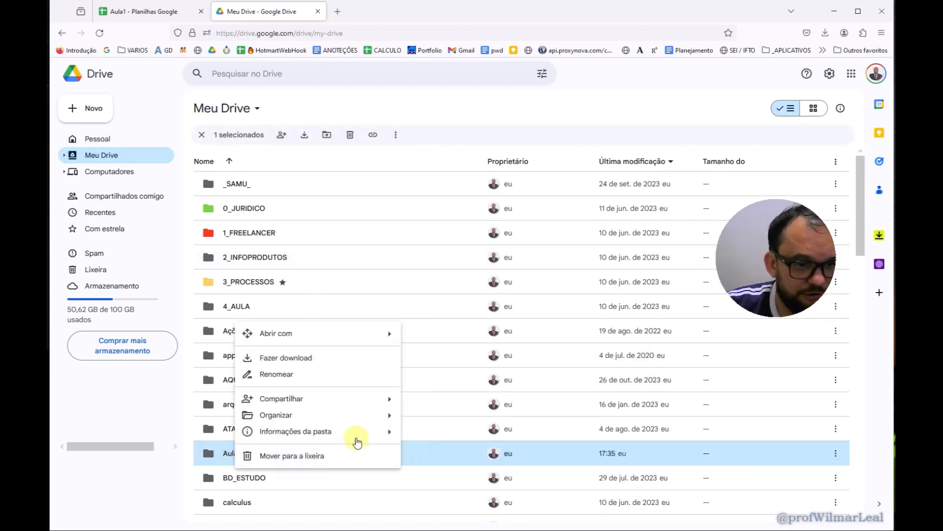
pyautogui.moveTo(333, 422)
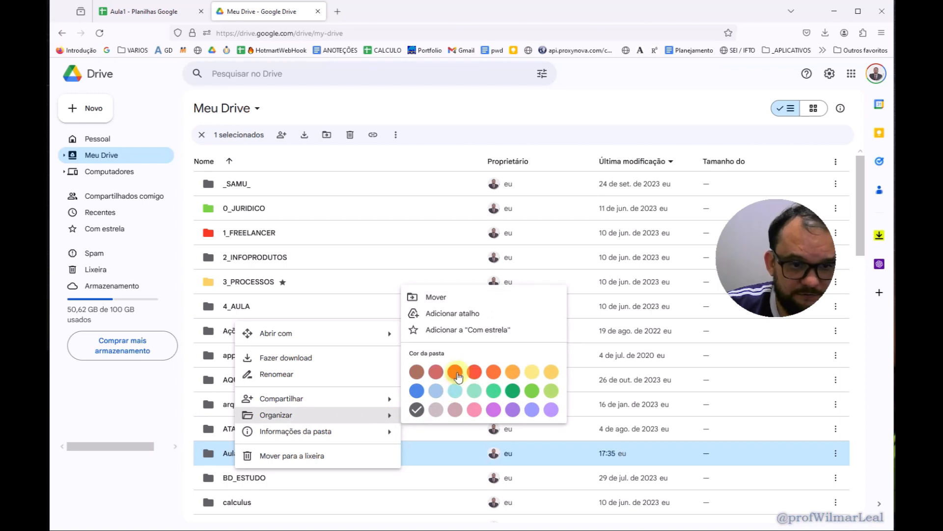
pyautogui.click(456, 372)
pyautogui.doubleClick(251, 451)
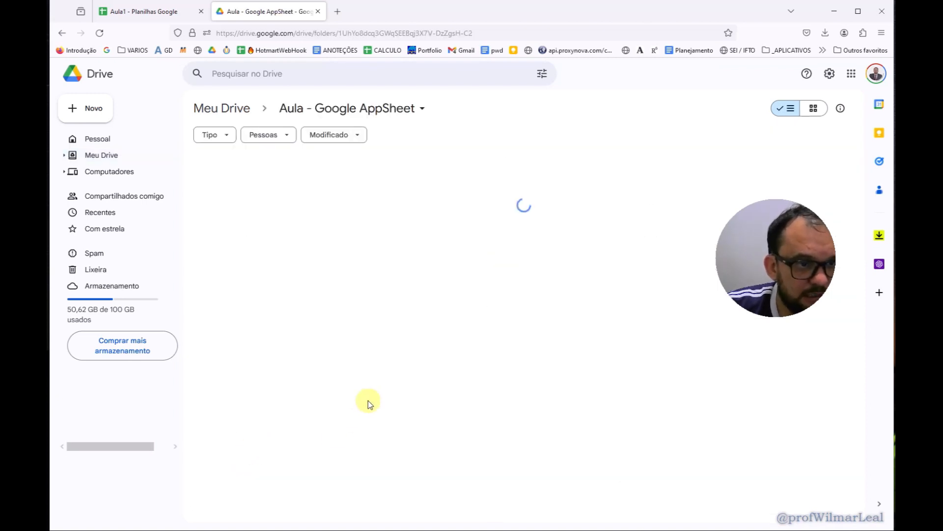
pyautogui.click(334, 253)
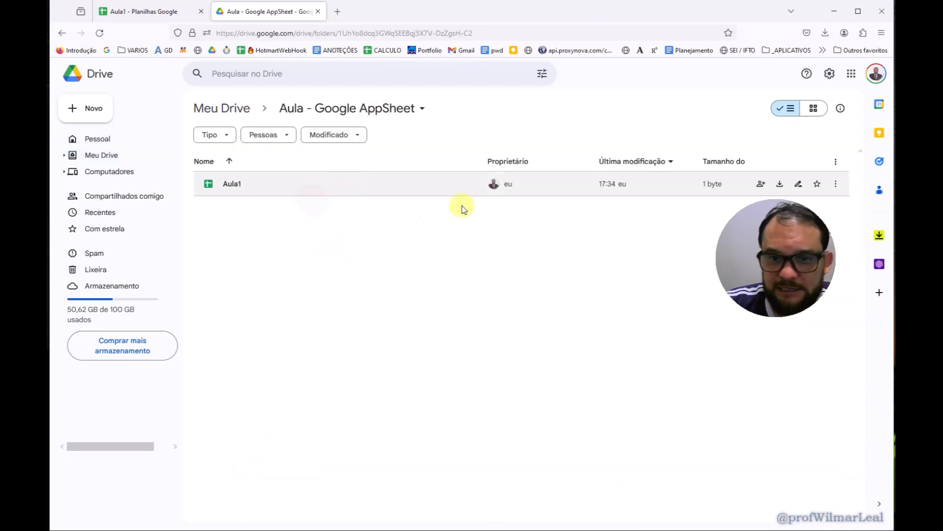
pyautogui.moveTo(775, 254); pyautogui.dragTo(748, 306)
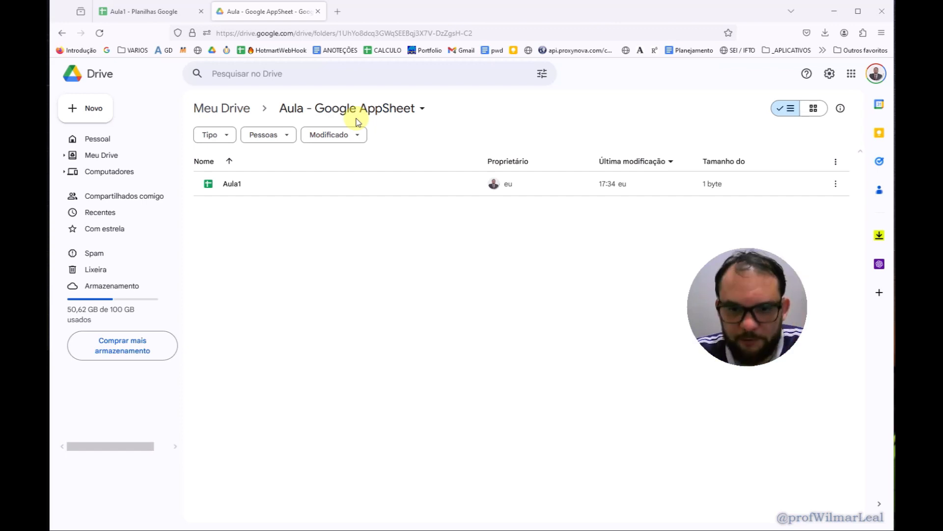
pyautogui.click(239, 184)
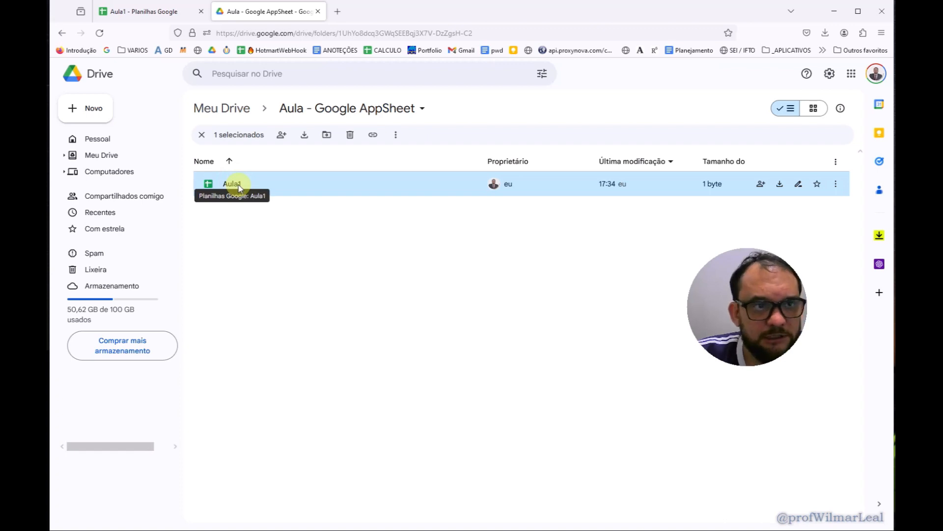
pyautogui.click(175, 11)
pyautogui.click(264, 11)
pyautogui.click(160, 15)
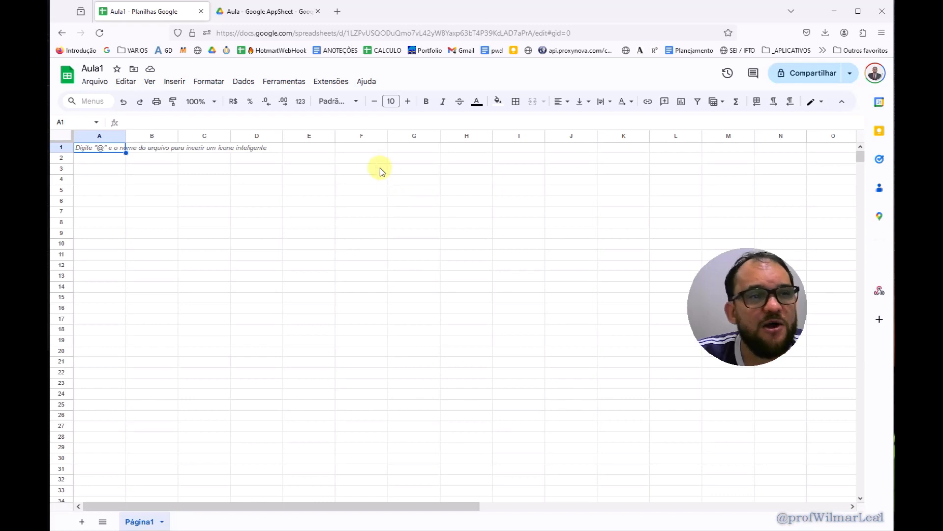
pyautogui.click(834, 12)
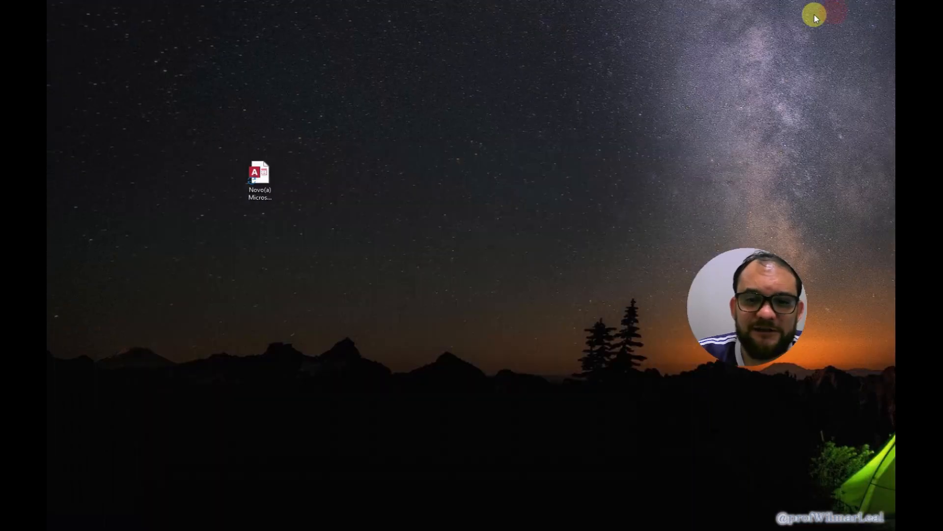
pyautogui.rightClick(313, 209)
pyautogui.moveTo(352, 301)
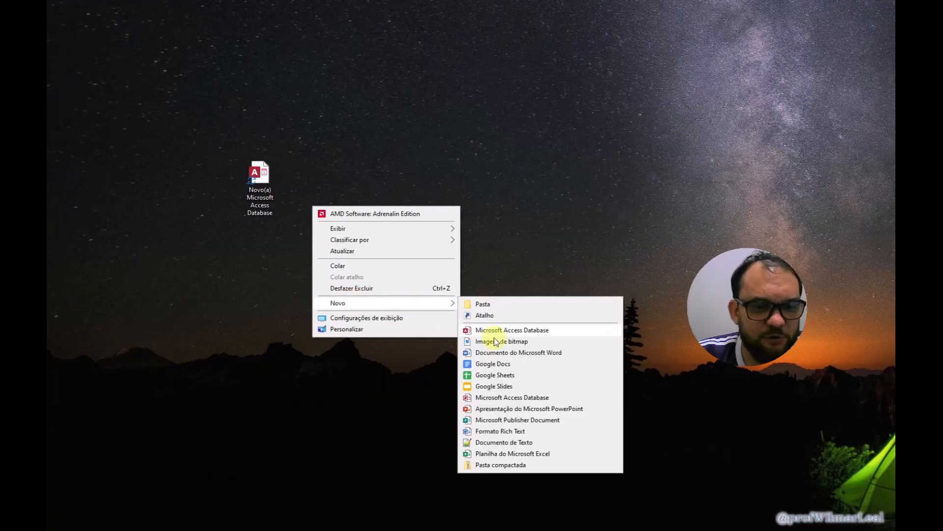
pyautogui.click(496, 422)
pyautogui.click(411, 293)
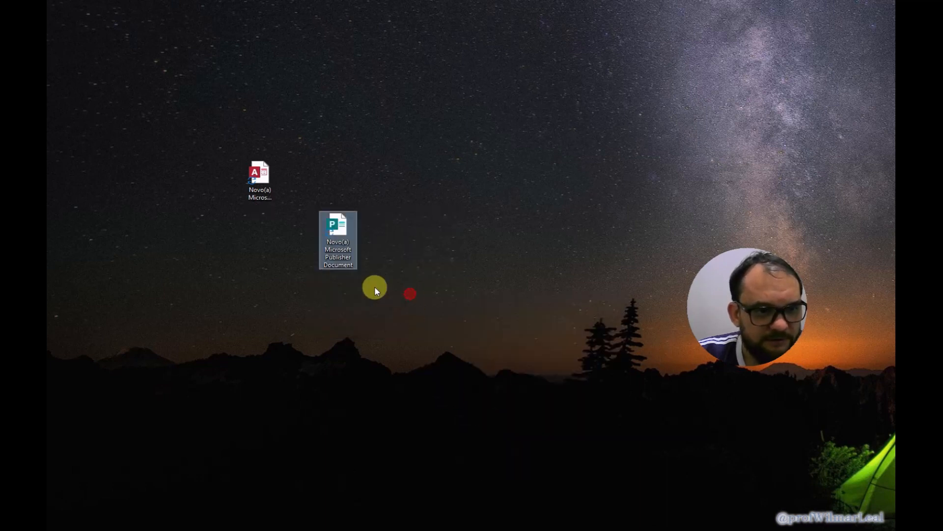
pyautogui.press('Delete')
# Step: Create a new Microsoft Excel workbook on the Windows desktop and name it "aula1"
pyautogui.rightClick(329, 203)
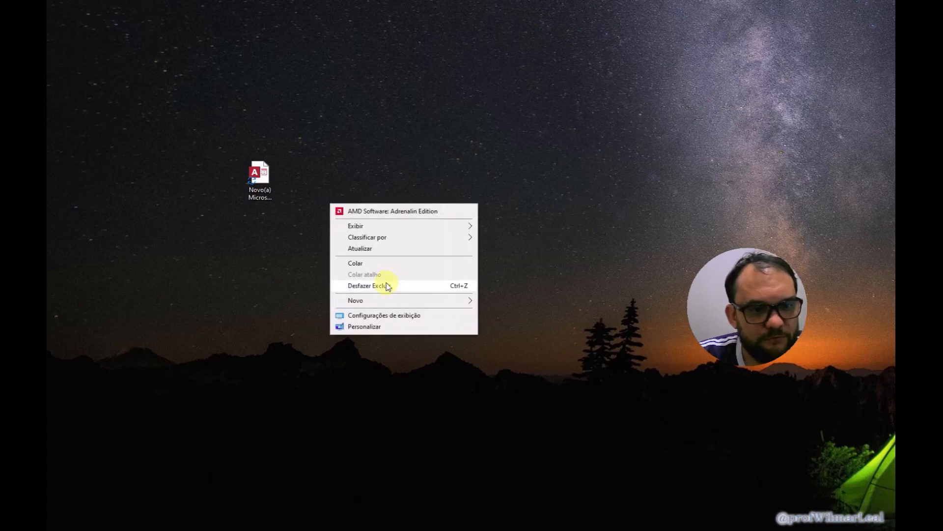
pyautogui.moveTo(386, 305)
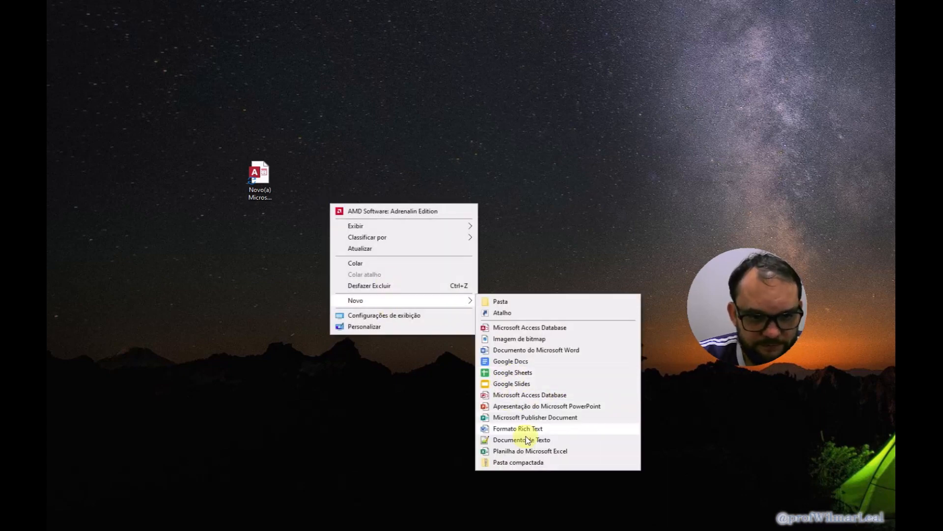
pyautogui.click(511, 451)
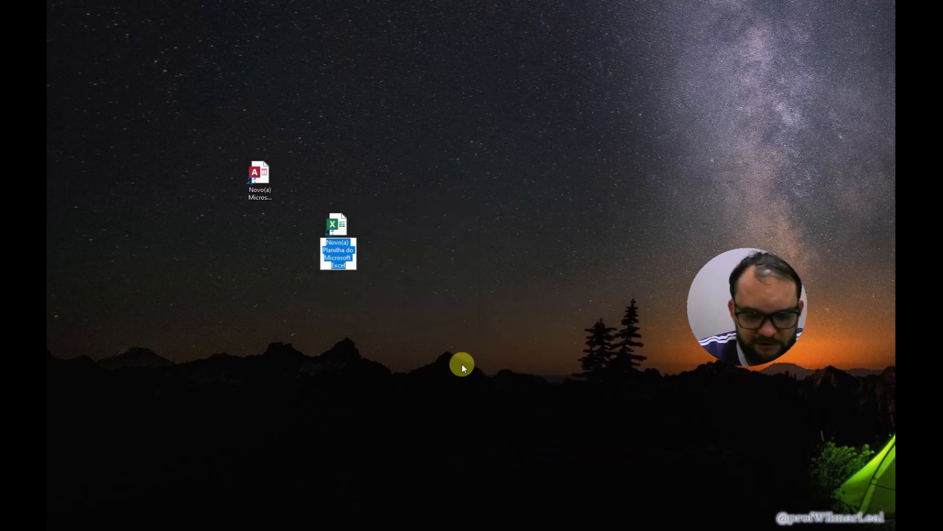
pyautogui.write('aula1')
pyautogui.press('Return')
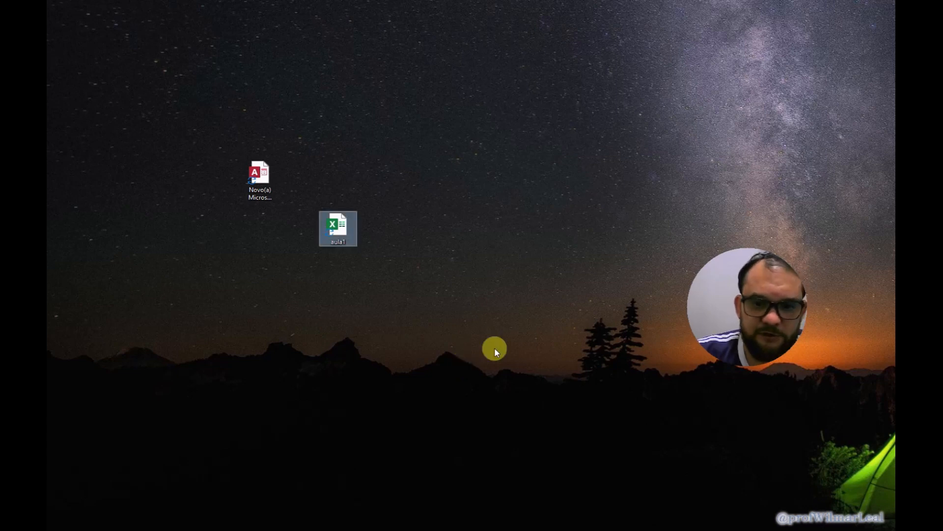
# Step: Try to create a second Excel workbook on the desktop with the same name "aula1", declining the suggested alternative name
pyautogui.click(415, 202)
pyautogui.rightClick(415, 202)
pyautogui.moveTo(461, 301)
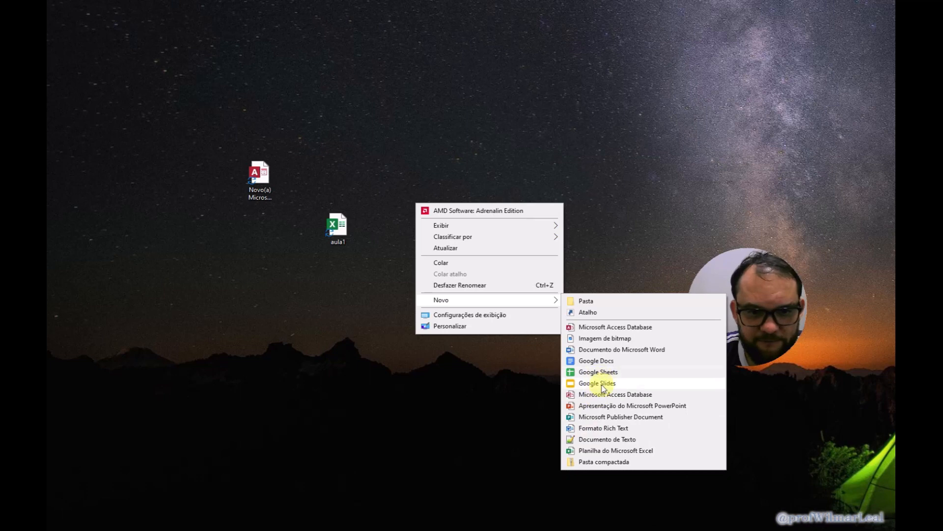
pyautogui.click(600, 451)
pyautogui.write('aula1')
pyautogui.press('Return')
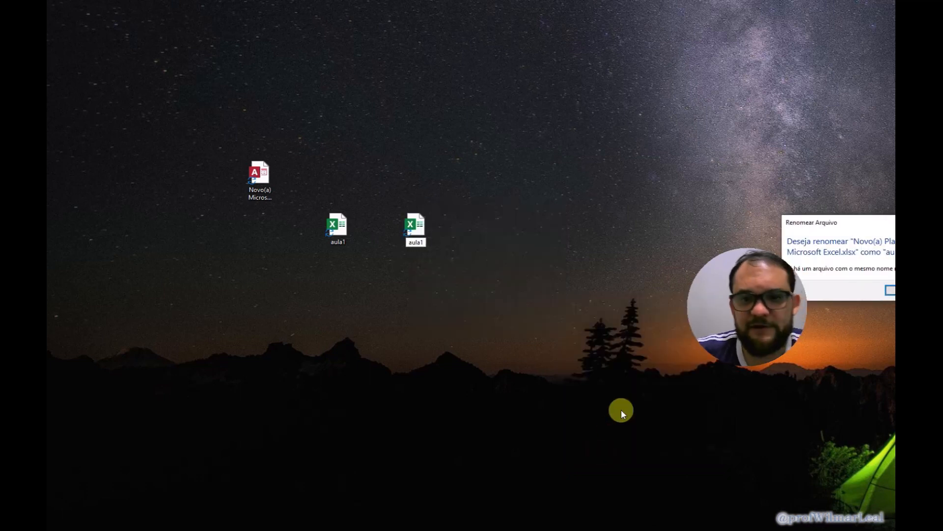
pyautogui.moveTo(833, 230); pyautogui.dragTo(483, 230)
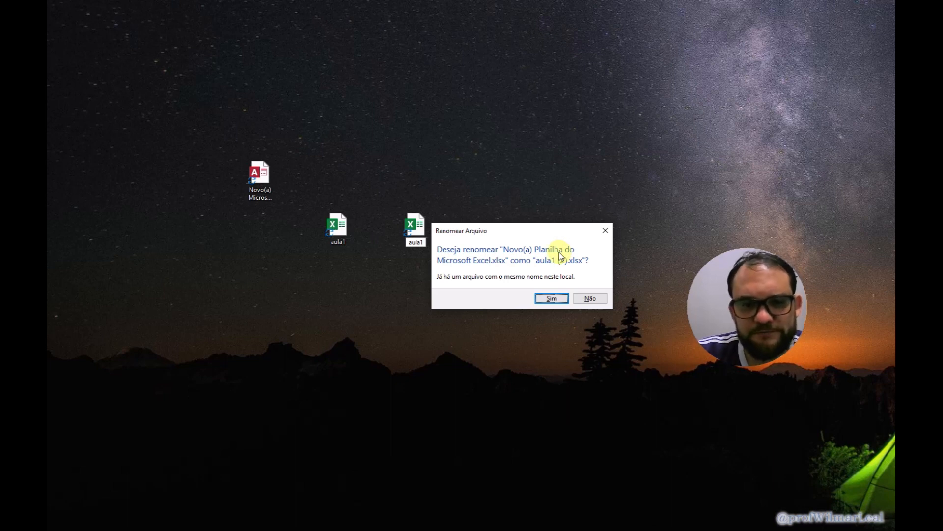
pyautogui.click(590, 300)
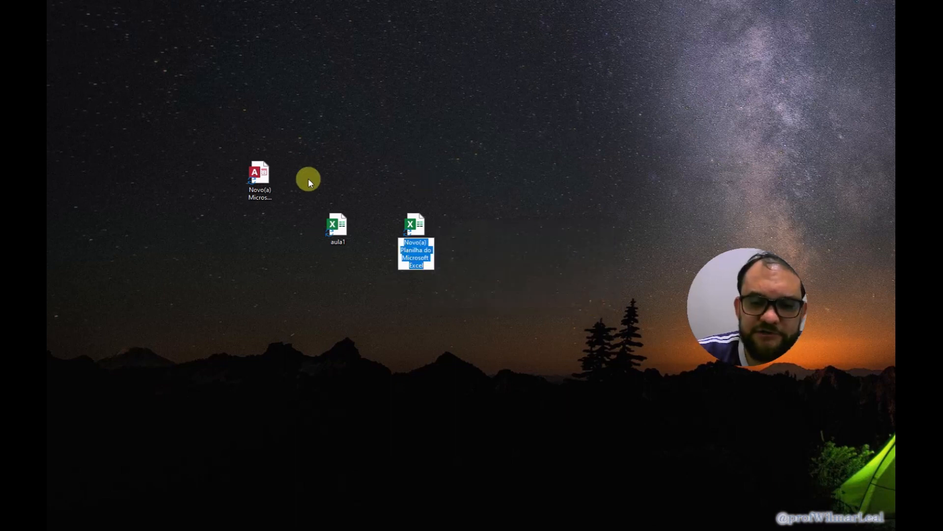
# Step: Delete both Excel workbooks from the desktop, keeping the Access database file
pyautogui.click(491, 192)
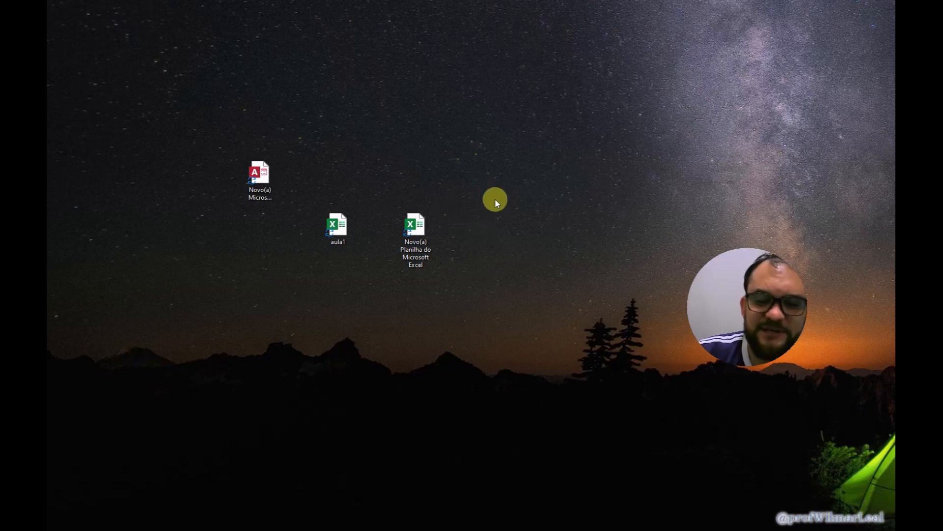
pyautogui.moveTo(501, 175); pyautogui.dragTo(335, 293)
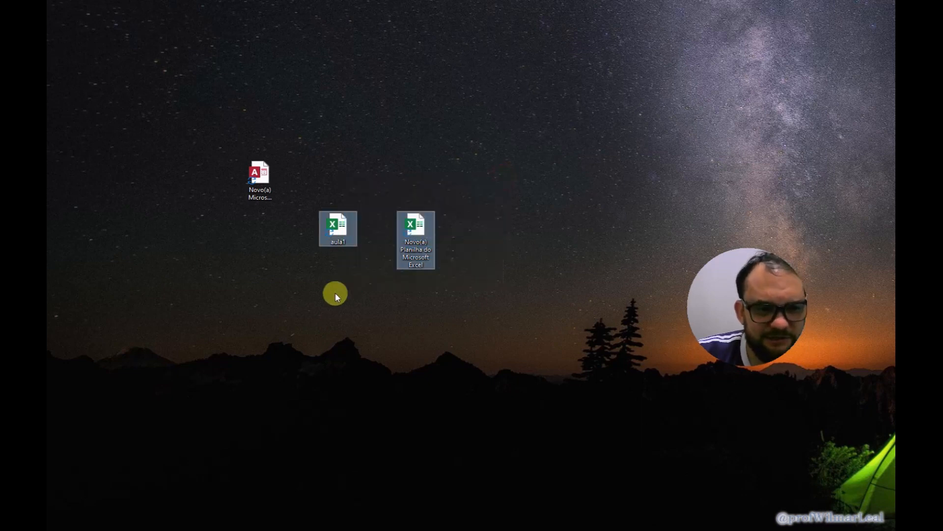
pyautogui.press('Delete')
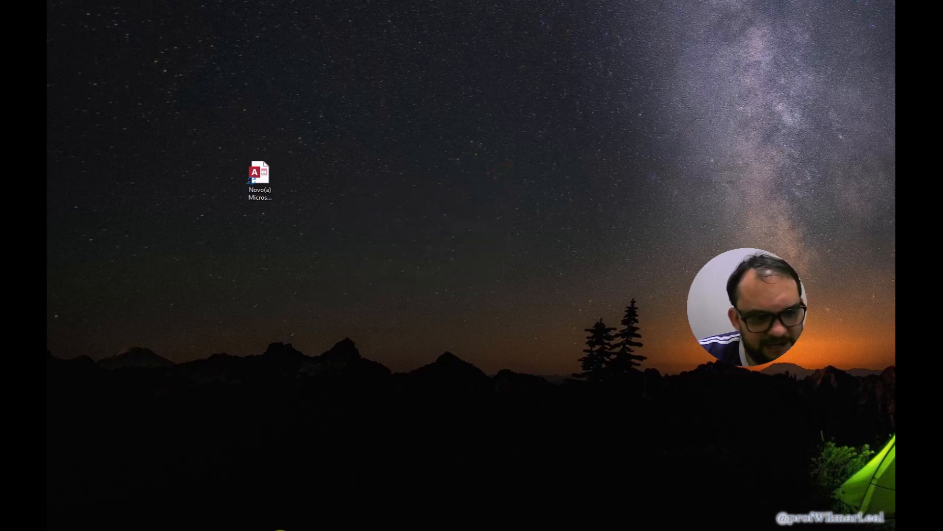
# Step: Switch back to the Firefox window and show the "Aula - Google AppSheet" folder in Google Drive
pyautogui.click(290, 504)
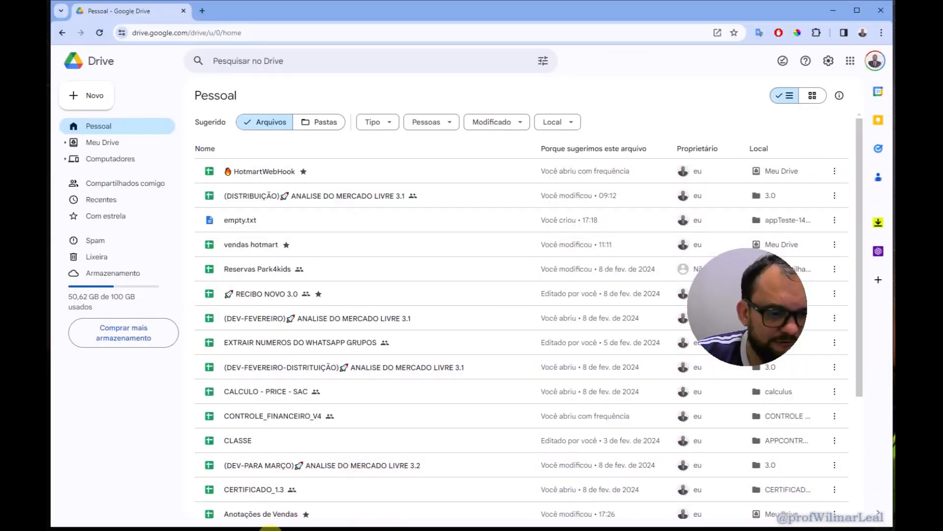
pyautogui.moveTo(285, 530)
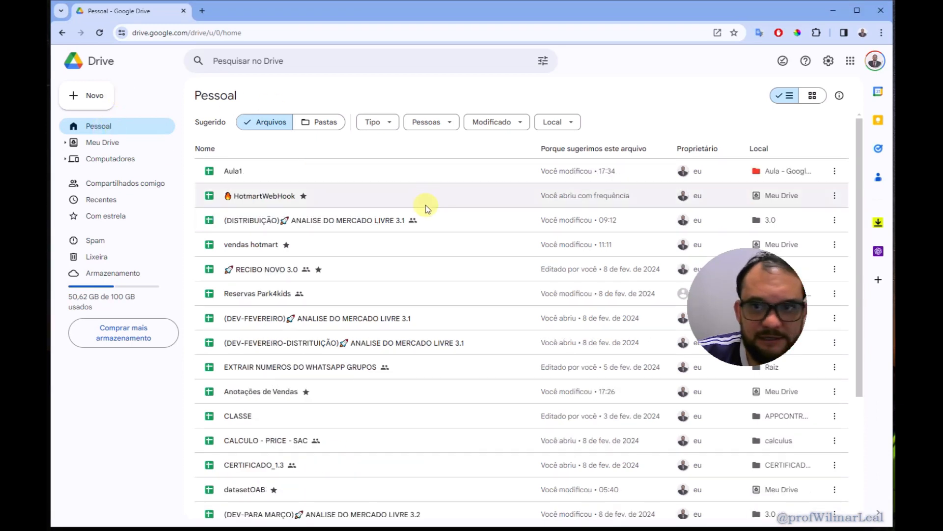
pyautogui.click(342, 529)
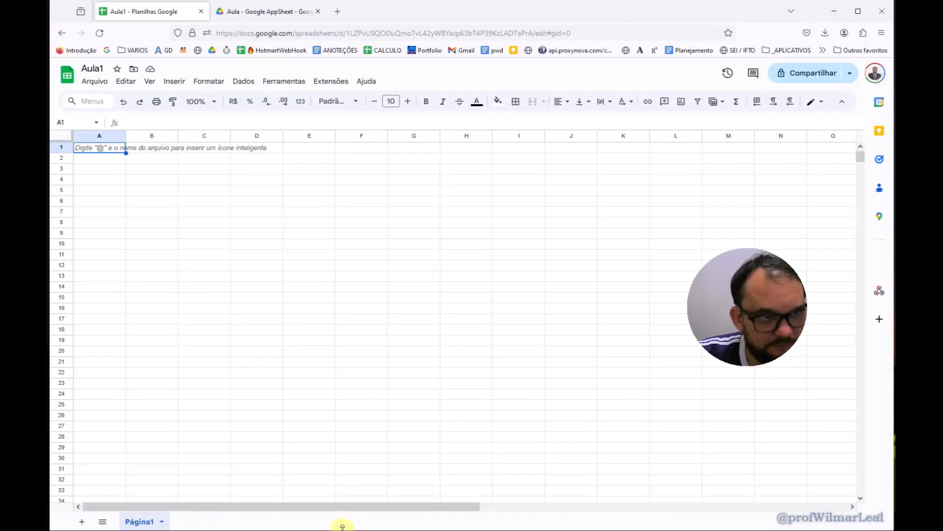
pyautogui.click(245, 13)
pyautogui.click(253, 221)
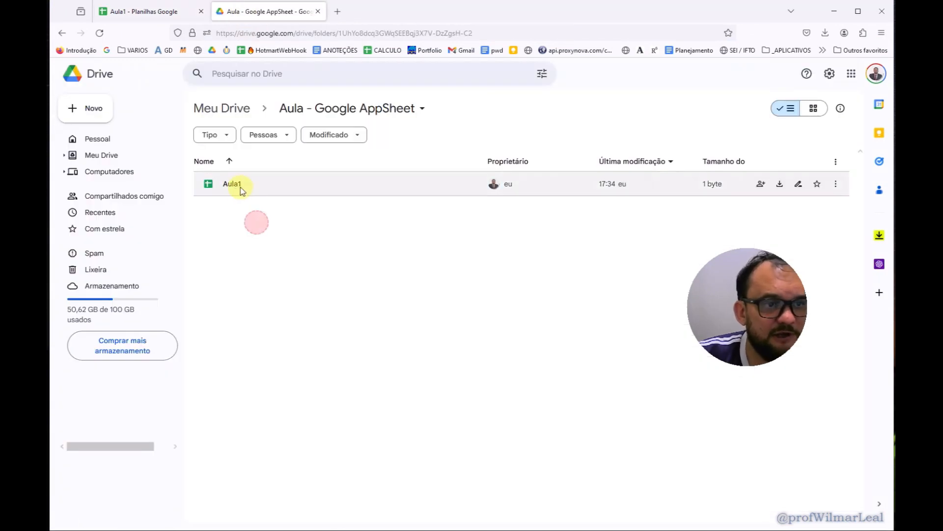
# Step: Create a second blank Google spreadsheet in the "Aula - Google AppSheet" folder and name it "Aula1"
pyautogui.rightClick(253, 220)
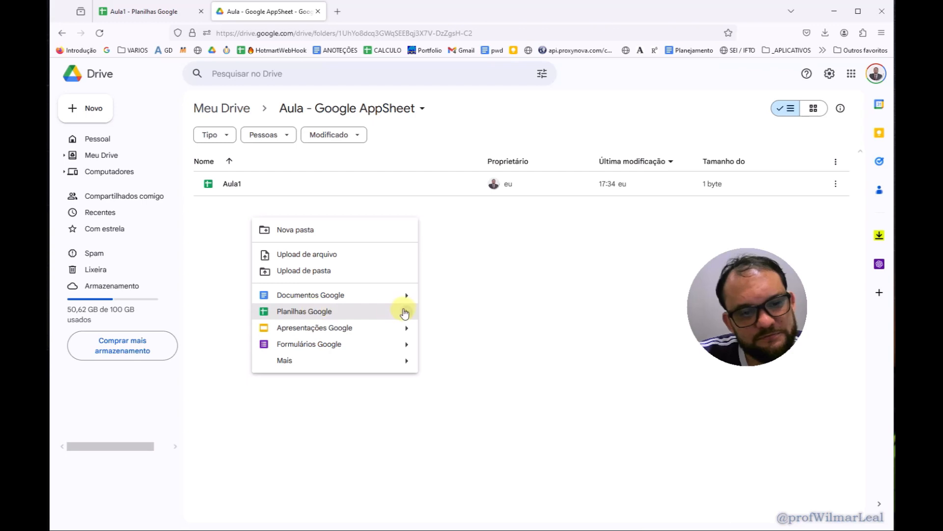
pyautogui.moveTo(405, 311)
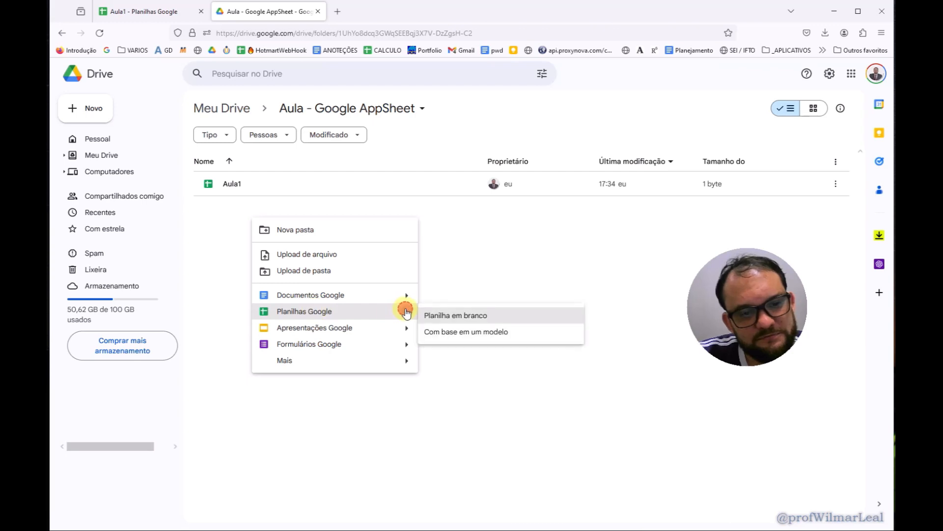
pyautogui.click(472, 318)
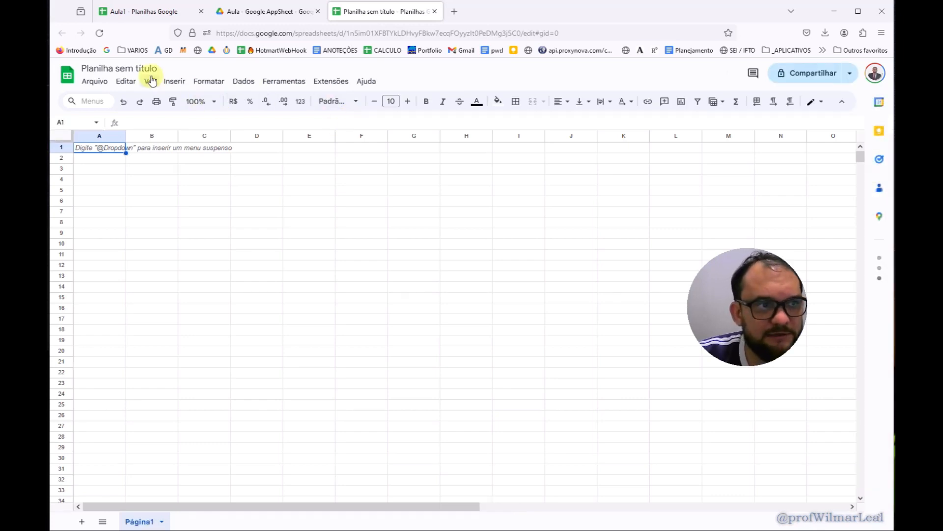
pyautogui.click(150, 68)
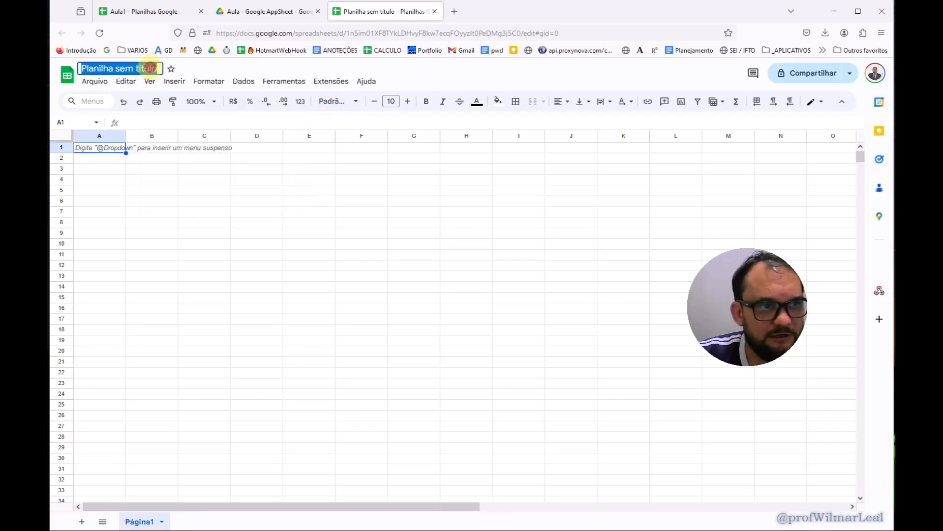
pyautogui.click(147, 73)
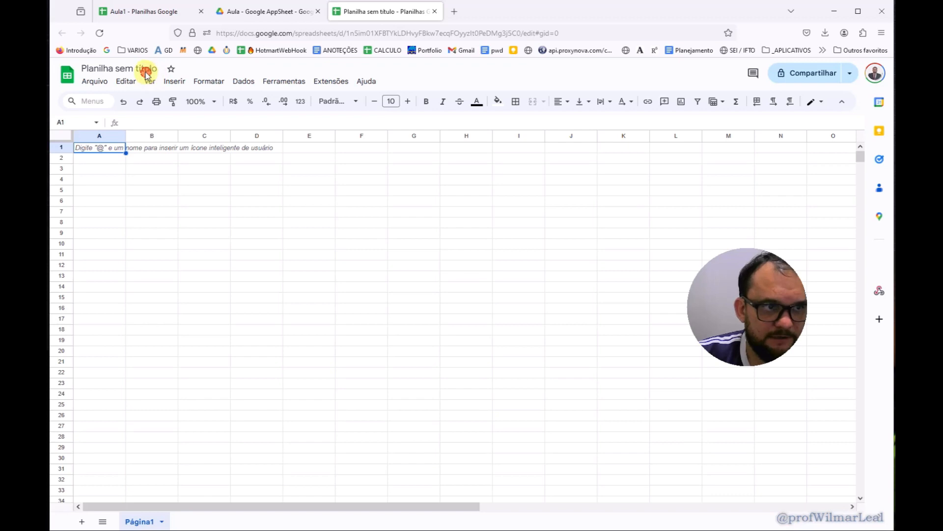
pyautogui.click(146, 73)
pyautogui.write('Au')
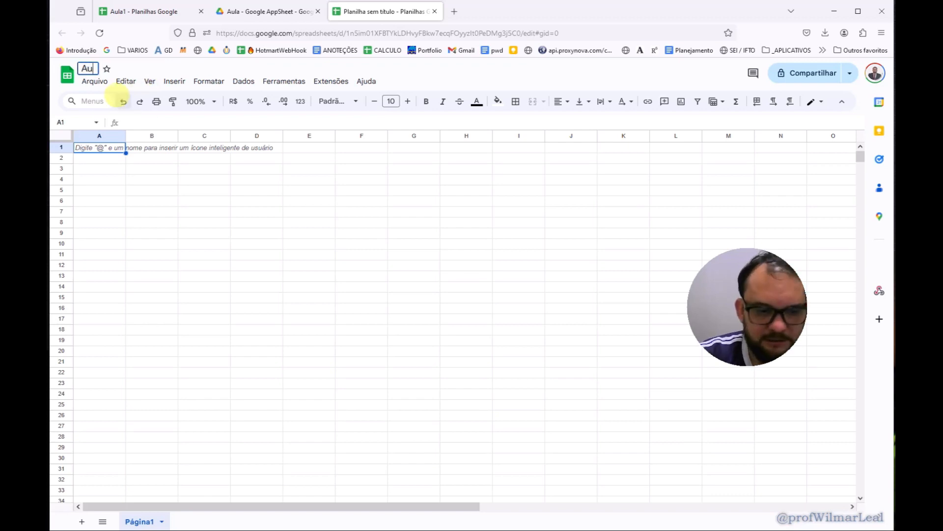
pyautogui.write('la1')
pyautogui.press('Return')
# Step: Check the name of the new spreadsheet both in the Drive folder listing and in its own tab
pyautogui.click(272, 14)
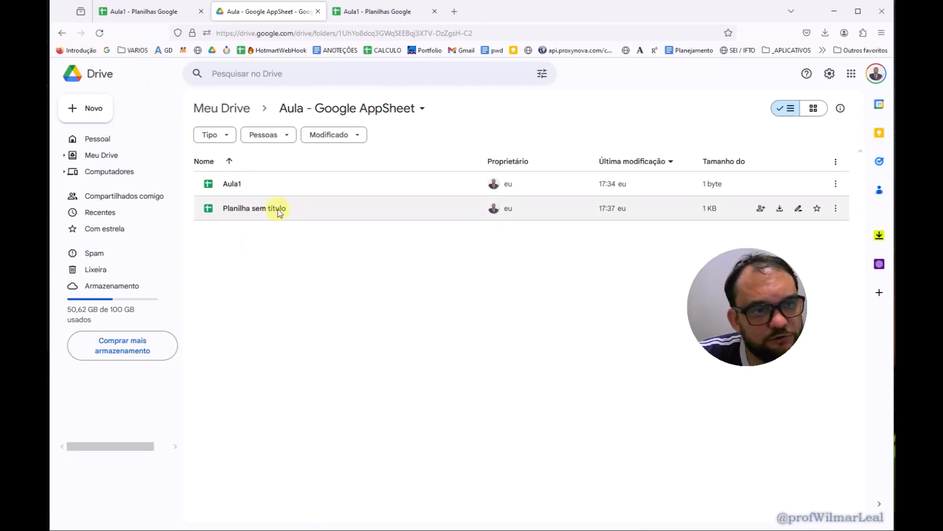
pyautogui.click(355, 13)
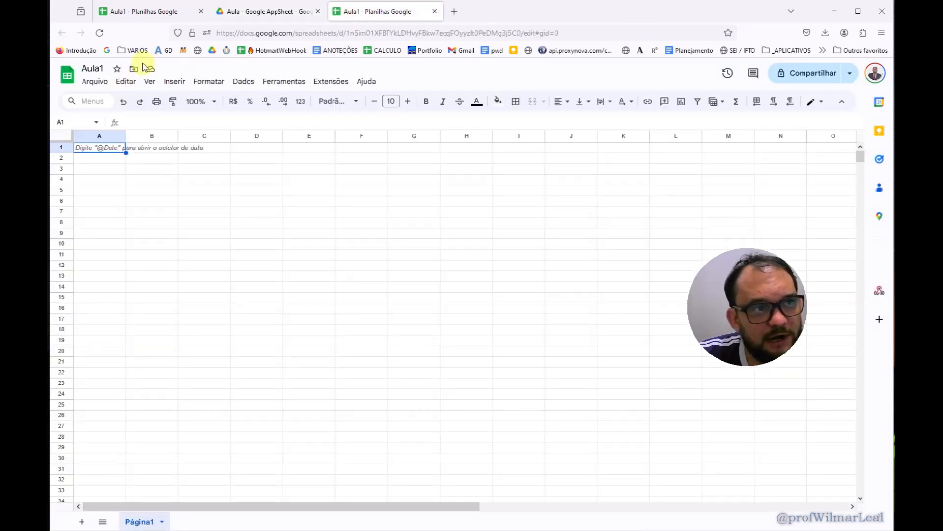
pyautogui.click(252, 11)
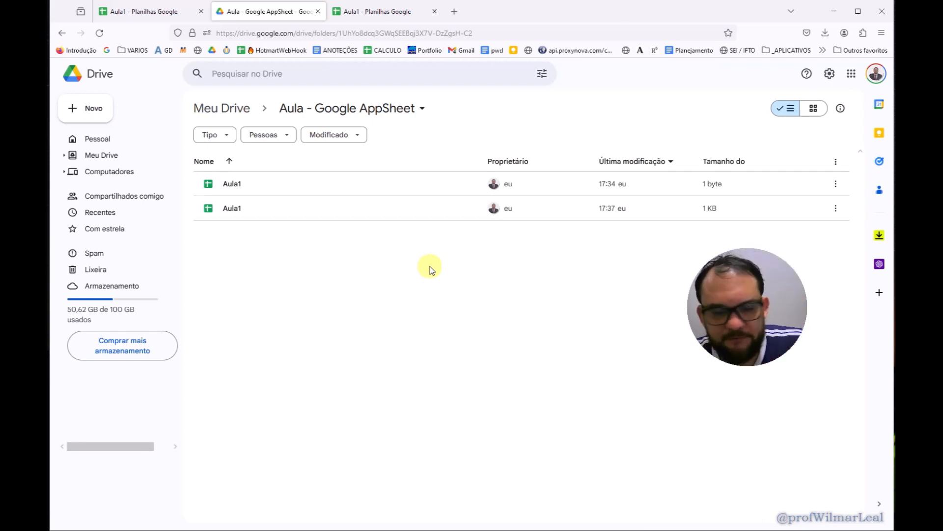
# Step: Place the tabs of the two Aula1 spreadsheets next to each other and compare the file IDs in their URLs
pyautogui.click(385, 10)
pyautogui.moveTo(348, 15); pyautogui.dragTo(231, 11)
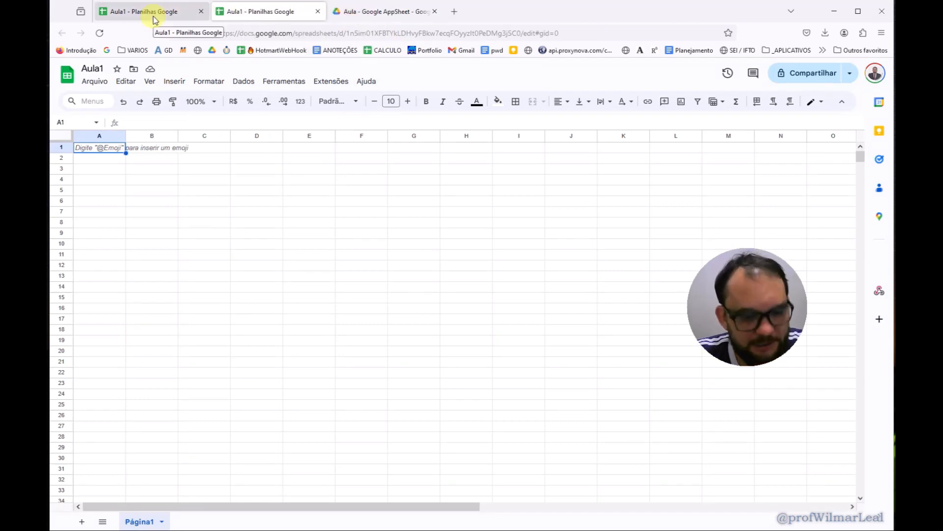
pyautogui.press('alt')
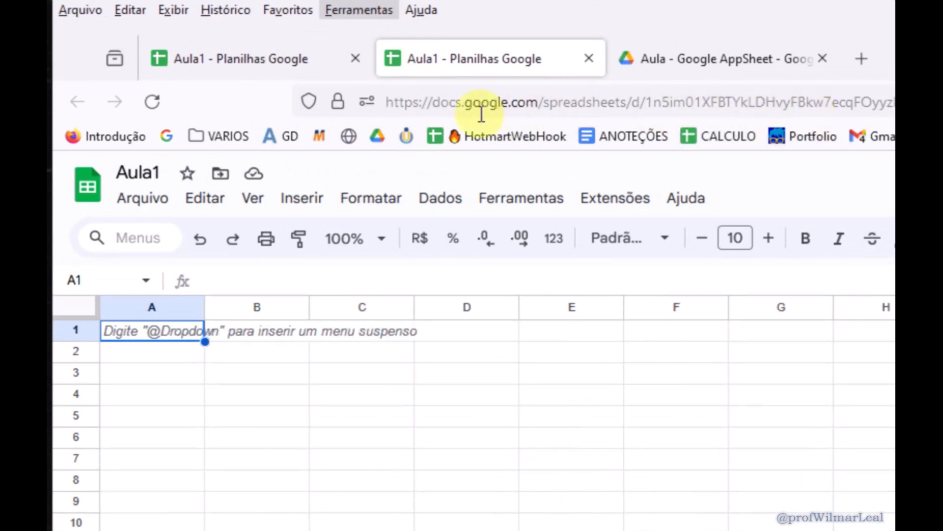
pyautogui.moveTo(645, 102); pyautogui.dragTo(942, 73)
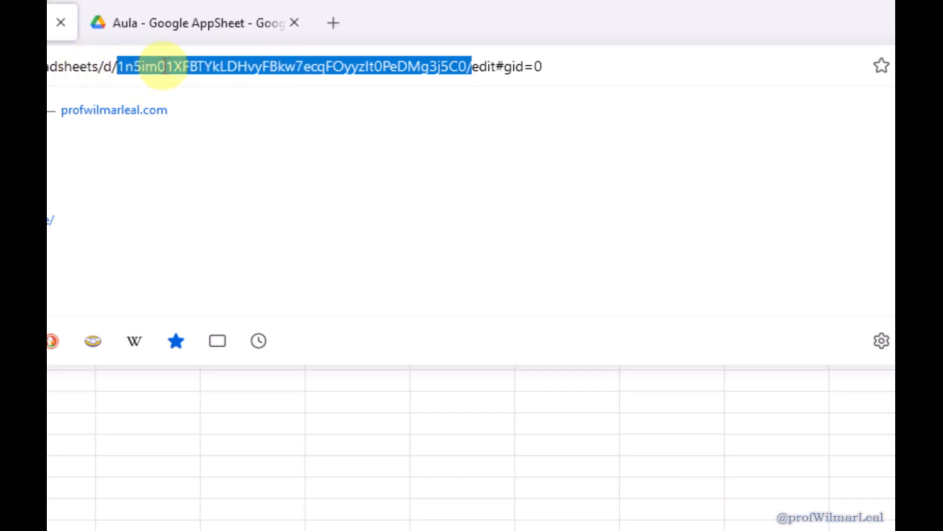
pyautogui.click(156, 32)
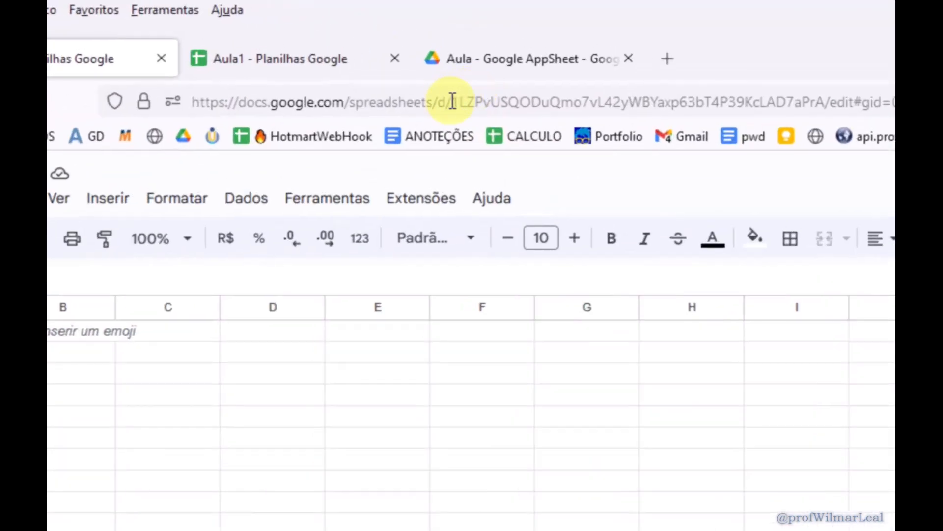
pyautogui.moveTo(347, 33); pyautogui.dragTo(356, 50)
pyautogui.moveTo(470, 101); pyautogui.dragTo(504, 47)
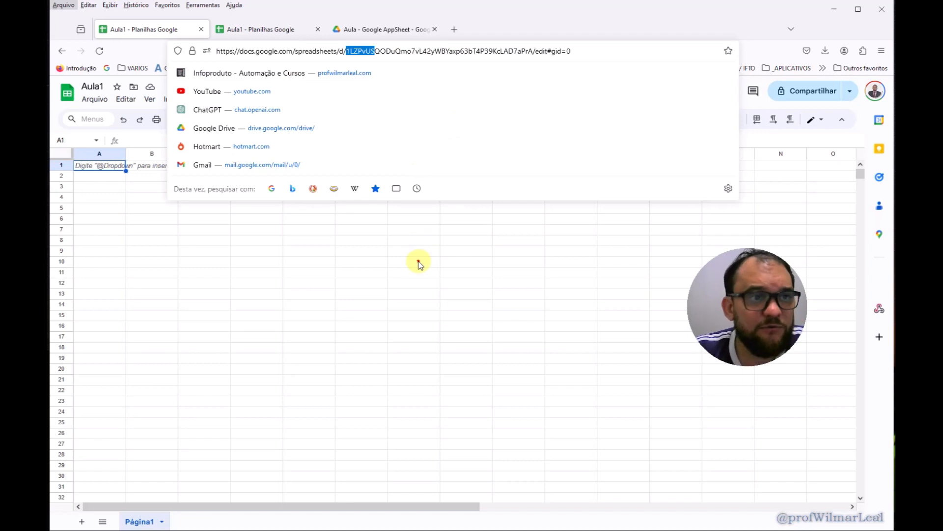
# Step: Close the second Aula1 spreadsheet's tab and delete the Aula1 file modified at 17:37 from the "Aula - Google AppSheet" folder
pyautogui.click(419, 261)
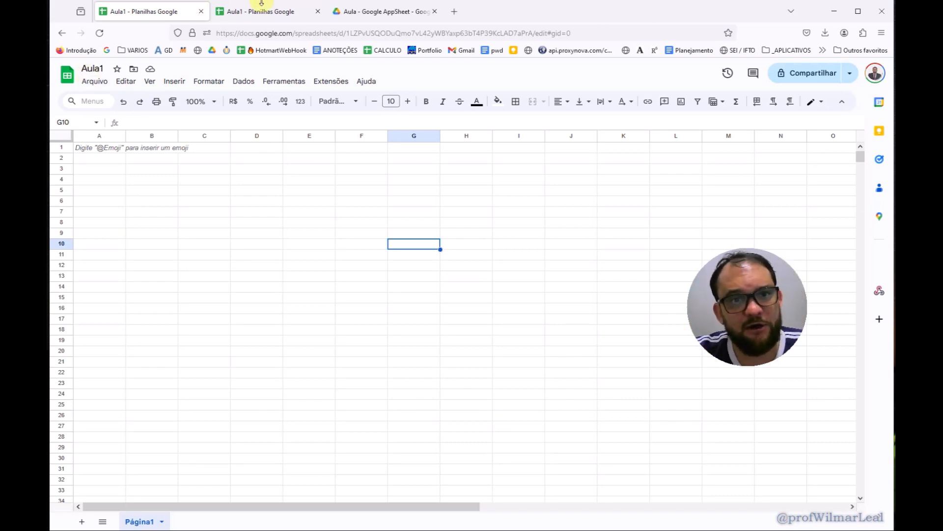
pyautogui.click(596, 31)
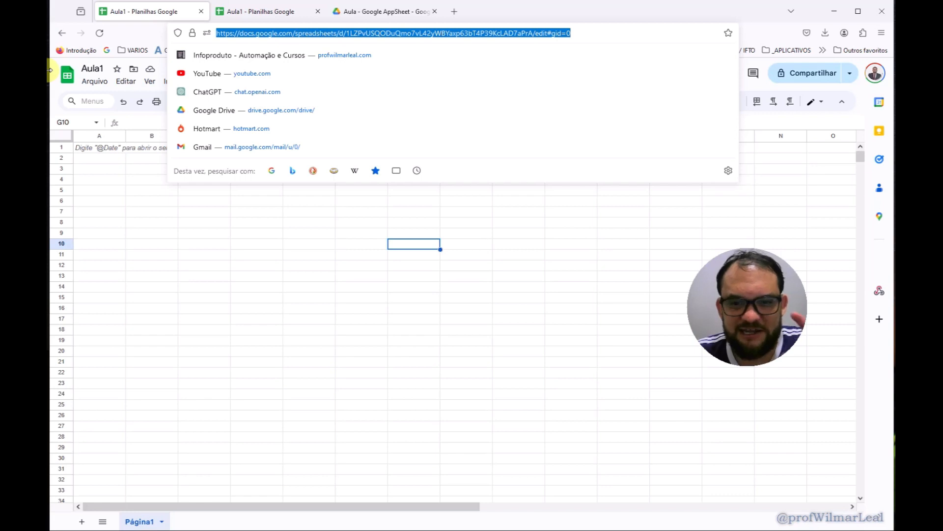
pyautogui.click(289, 15)
pyautogui.click(320, 12)
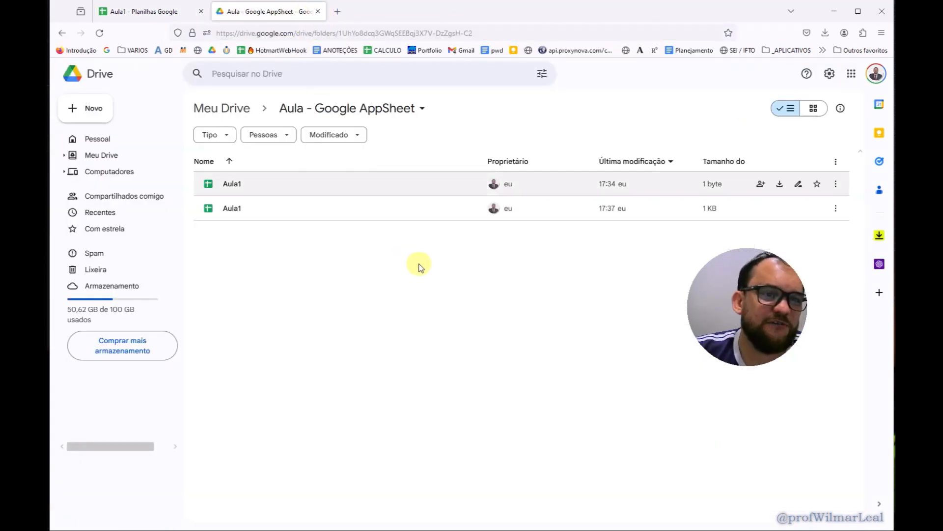
pyautogui.click(236, 207)
pyautogui.press('Delete')
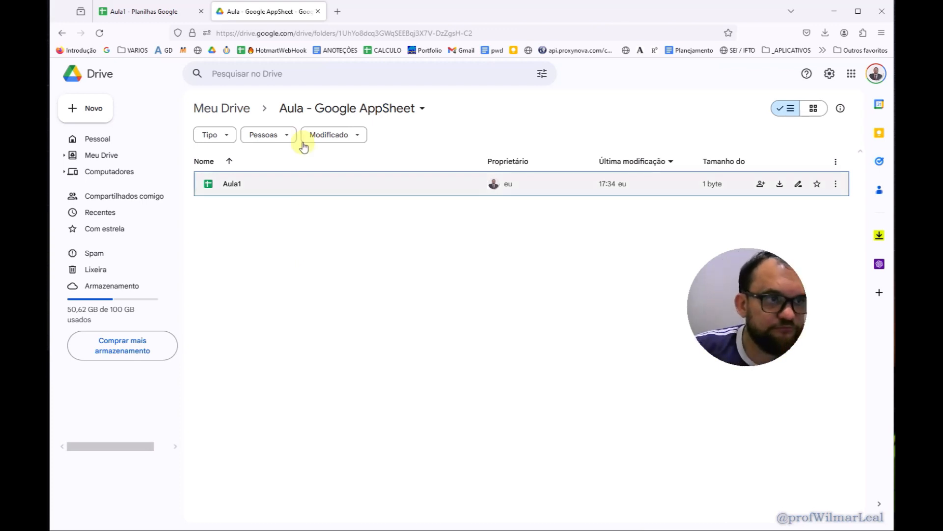
# Step: Place the remaining Aula1 spreadsheet's browser tab after the Google Drive folder tab
pyautogui.moveTo(169, 11); pyautogui.dragTo(306, 23)
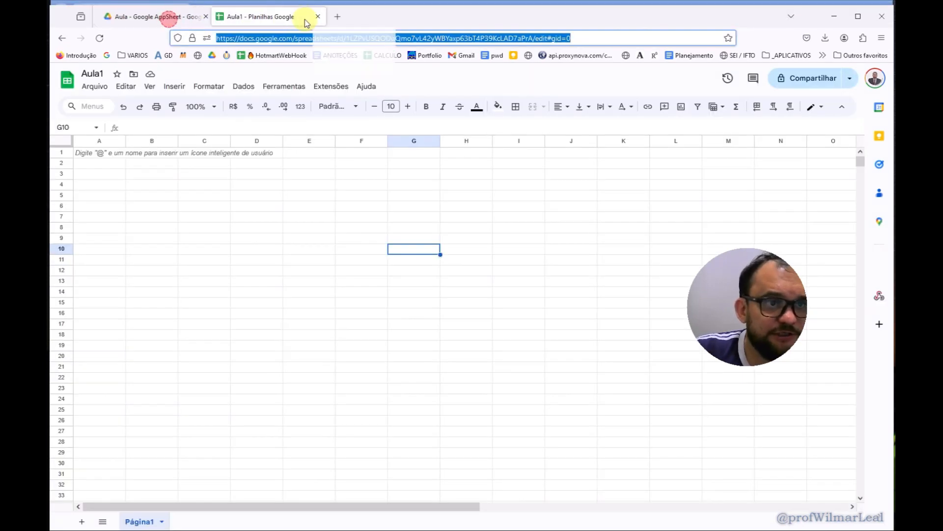
pyautogui.moveTo(386, 17); pyautogui.dragTo(387, 4)
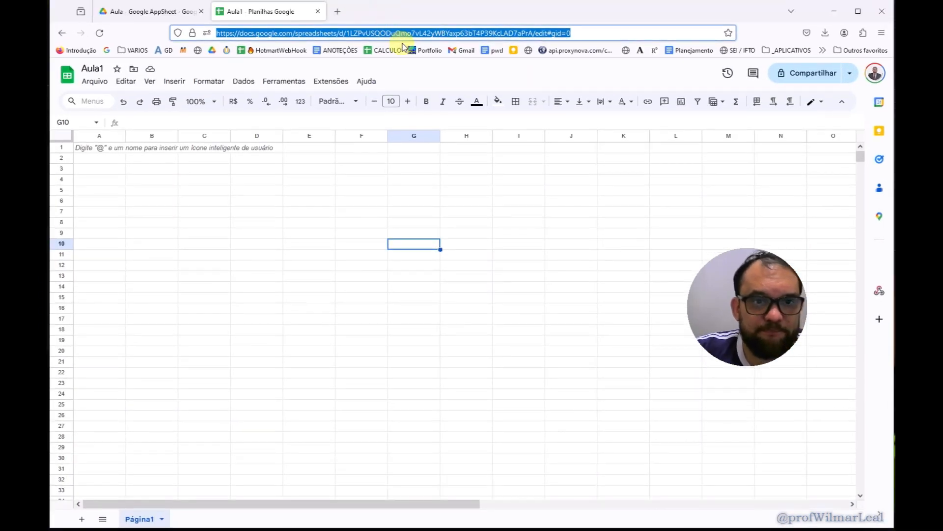
pyautogui.click(526, 269)
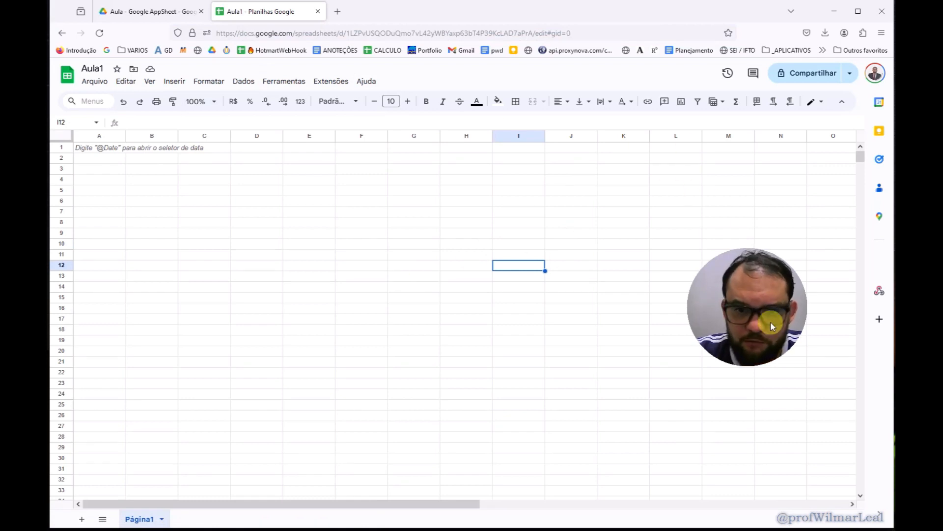
pyautogui.moveTo(762, 322); pyautogui.dragTo(765, 278)
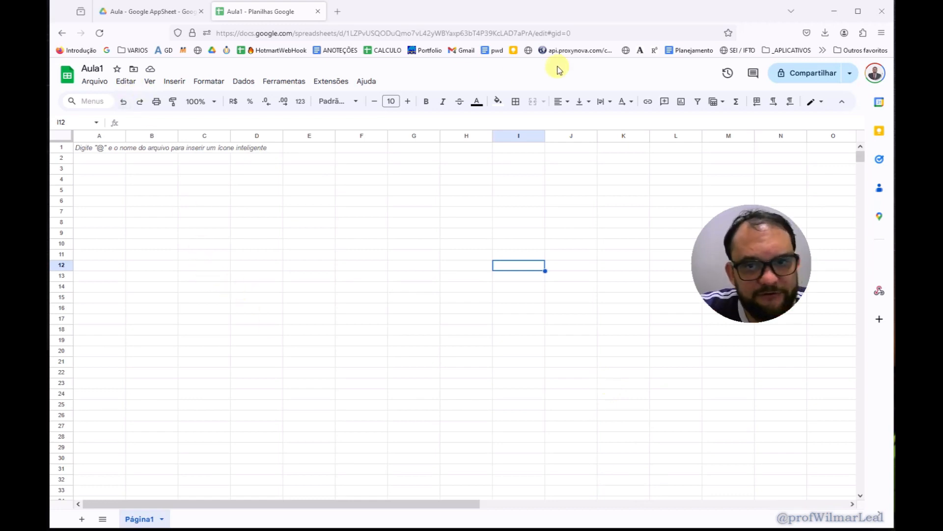
# Step: Hide and restore the spreadsheet's menus, and point out cells B3, A1 and C7 in the empty grid
pyautogui.click(842, 101)
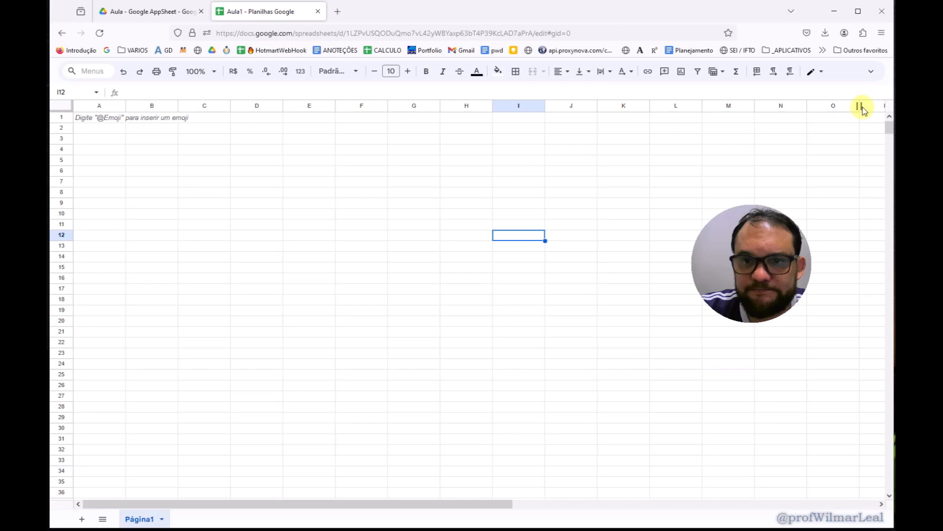
pyautogui.click(872, 75)
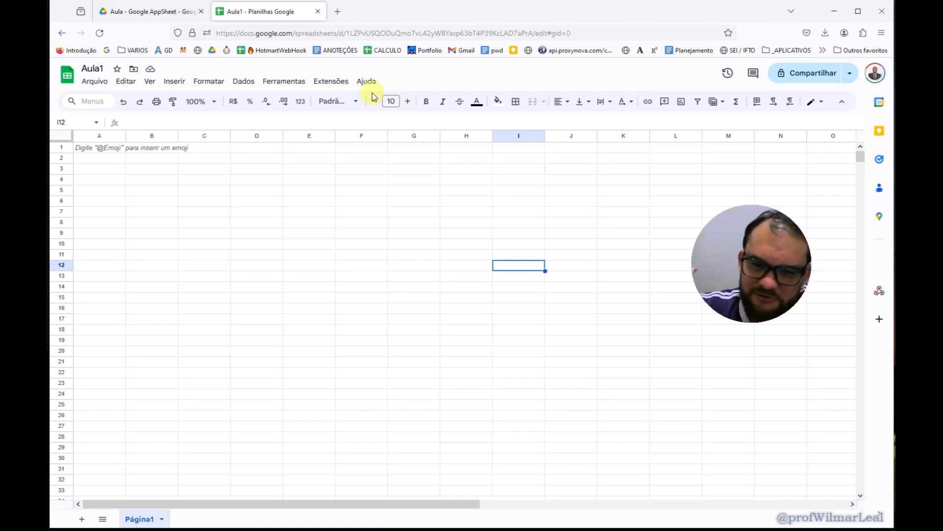
pyautogui.click(137, 167)
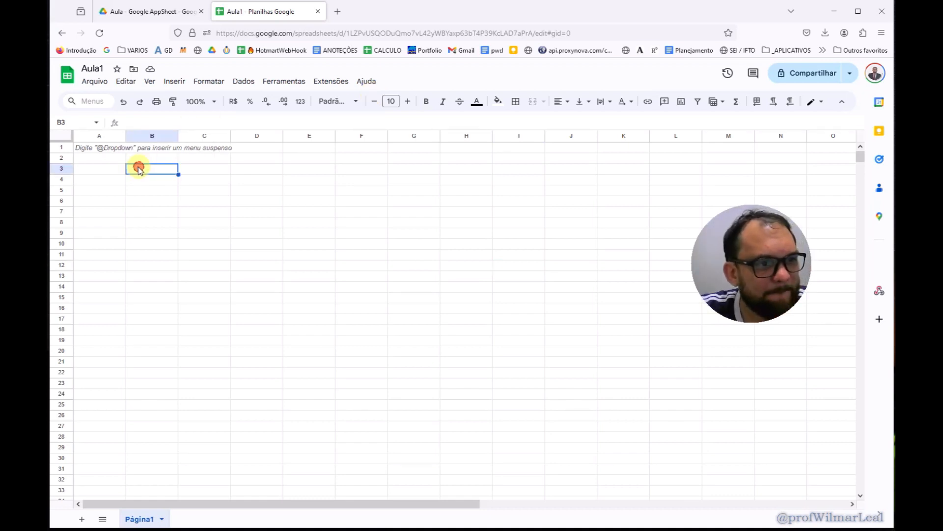
pyautogui.click(96, 151)
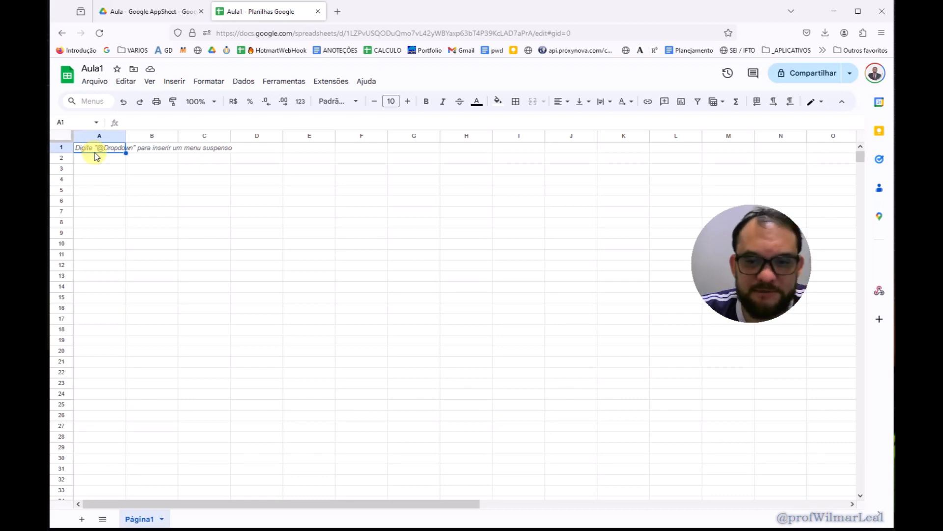
pyautogui.click(195, 214)
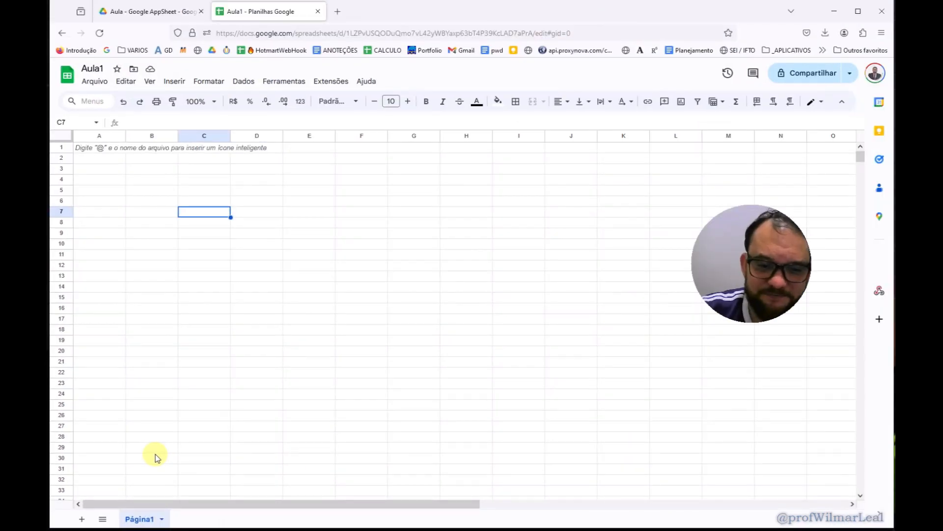
# Step: Switch to the Windows desktop, create a blank Microsoft Excel worksheet file there and open it in Excel
pyautogui.click(831, 12)
pyautogui.click(828, 12)
pyautogui.rightClick(443, 193)
pyautogui.moveTo(482, 290)
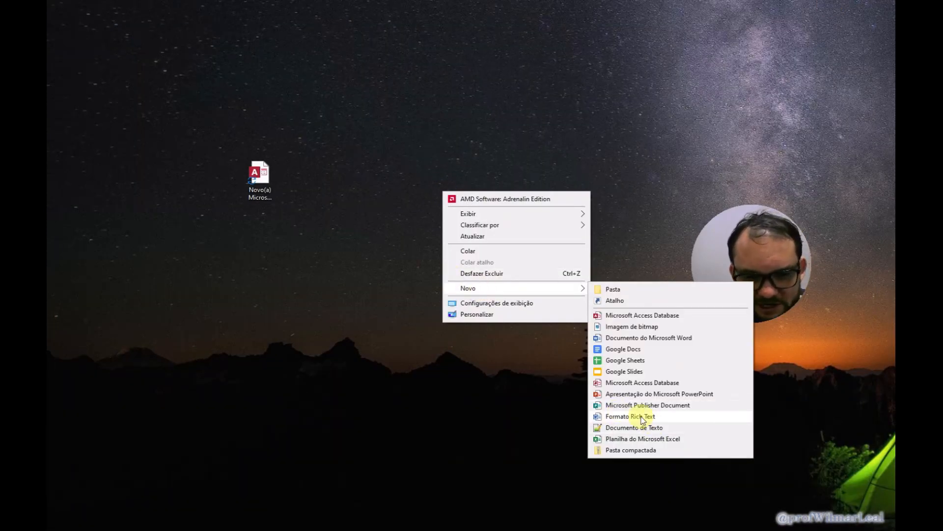
pyautogui.click(637, 439)
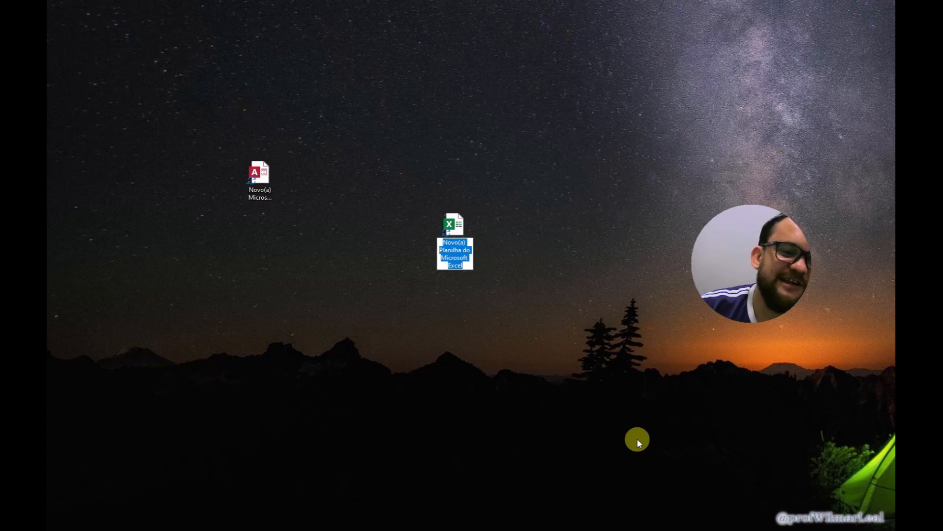
pyautogui.press('Return')
pyautogui.press('Return')
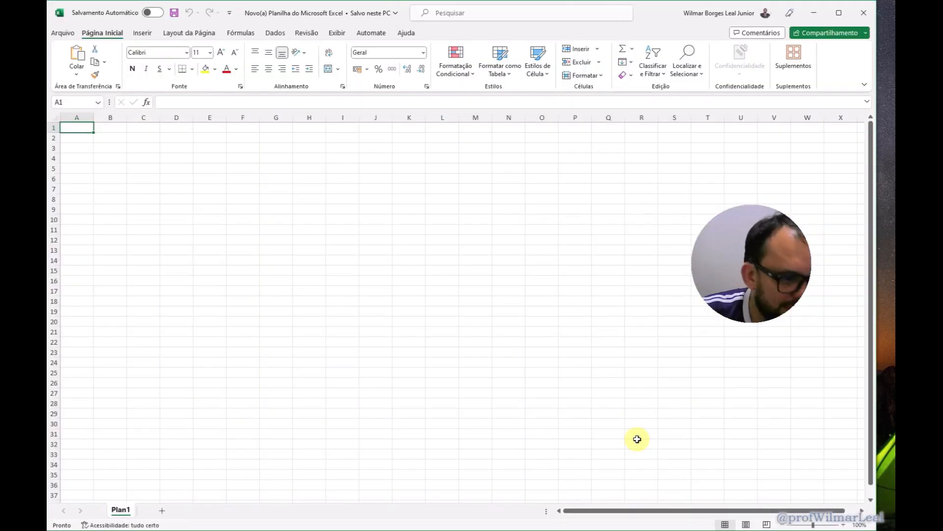
# Step: Point out the Plan1 sheet in the Excel workbook, close the workbook and return to the Aula1 Google spreadsheet in Firefox
pyautogui.click(119, 514)
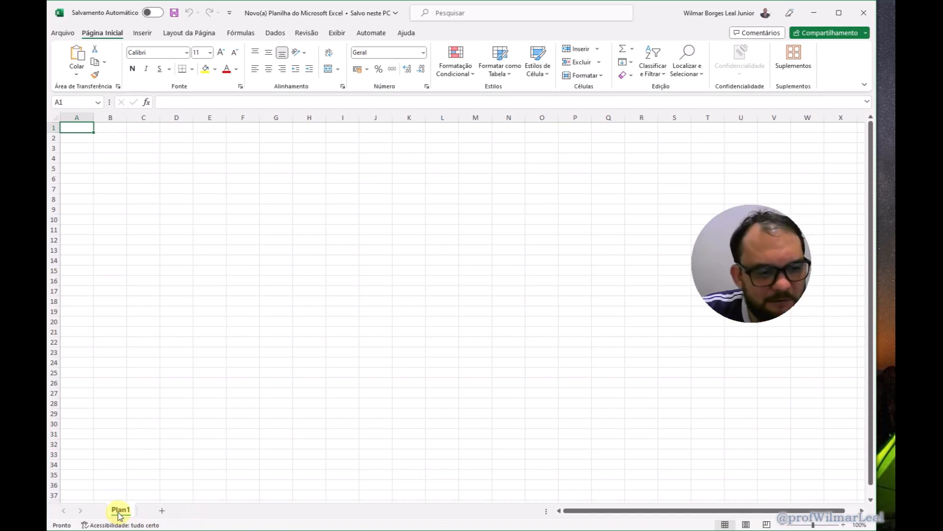
pyautogui.click(861, 16)
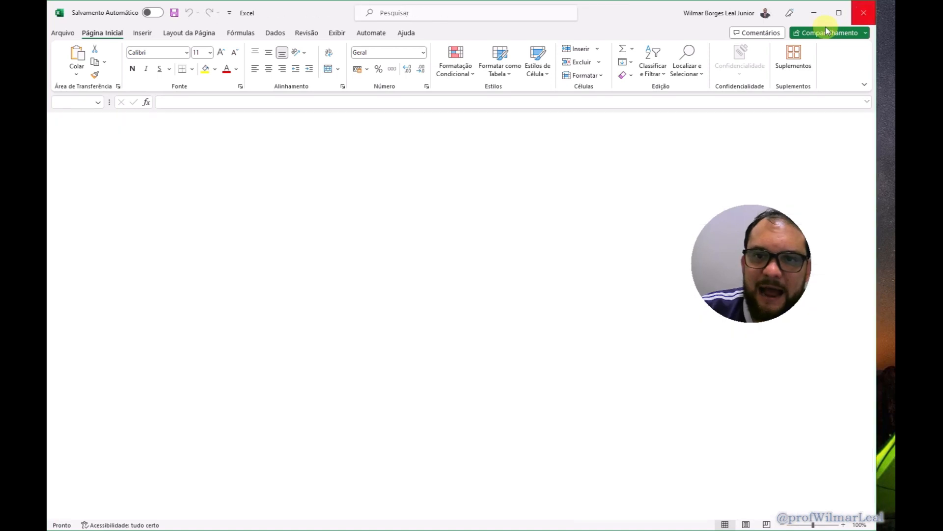
pyautogui.click(333, 529)
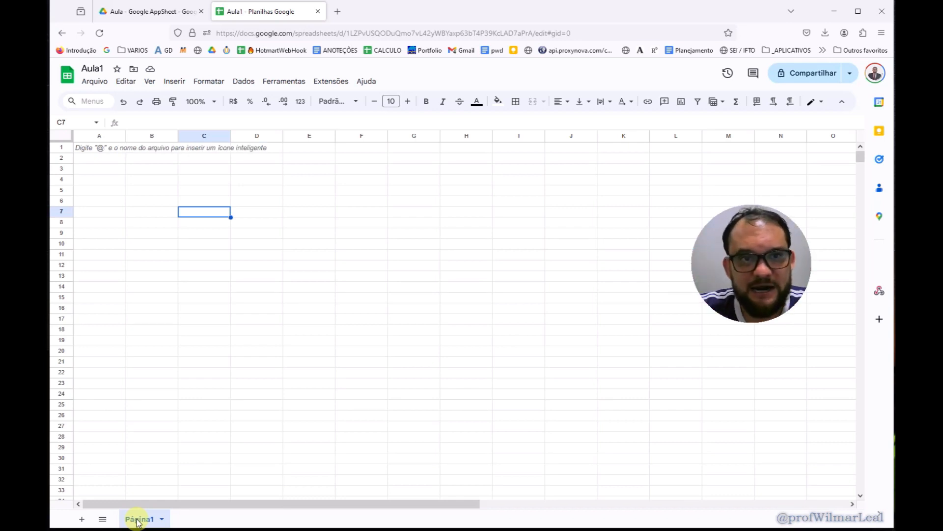
# Step: Add a second sheet to the Aula1 spreadsheet and highlight the gid parameter and its number in the URL
pyautogui.click(81, 519)
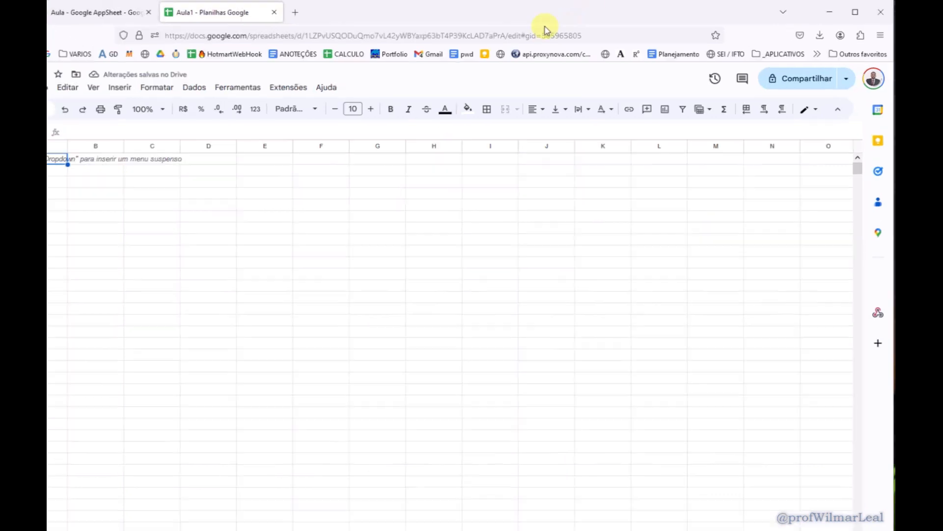
pyautogui.moveTo(527, 35); pyautogui.dragTo(589, 34)
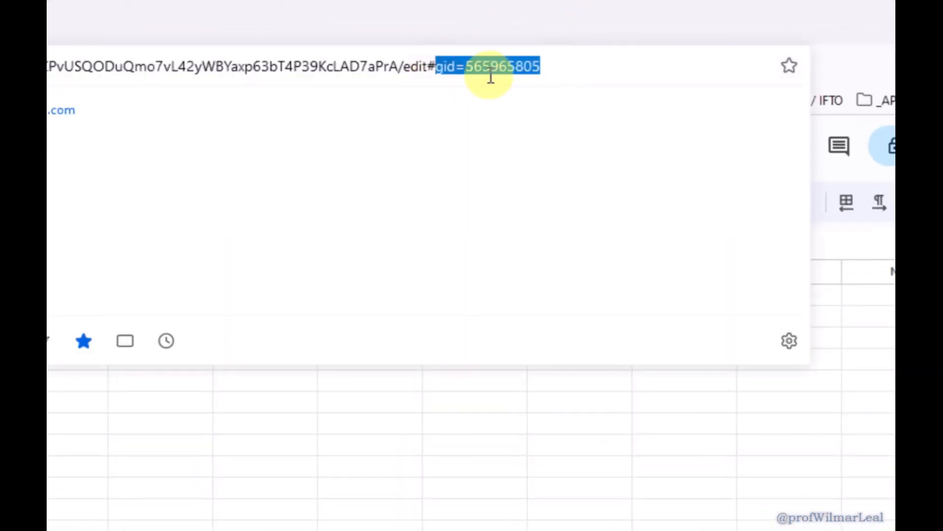
pyautogui.click(449, 65)
pyautogui.moveTo(436, 65); pyautogui.dragTo(526, 65)
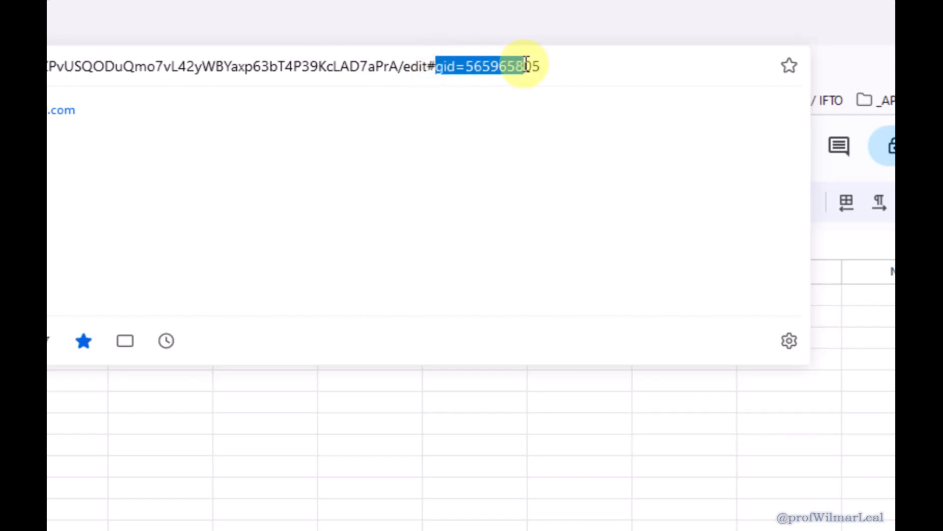
pyautogui.click(488, 67)
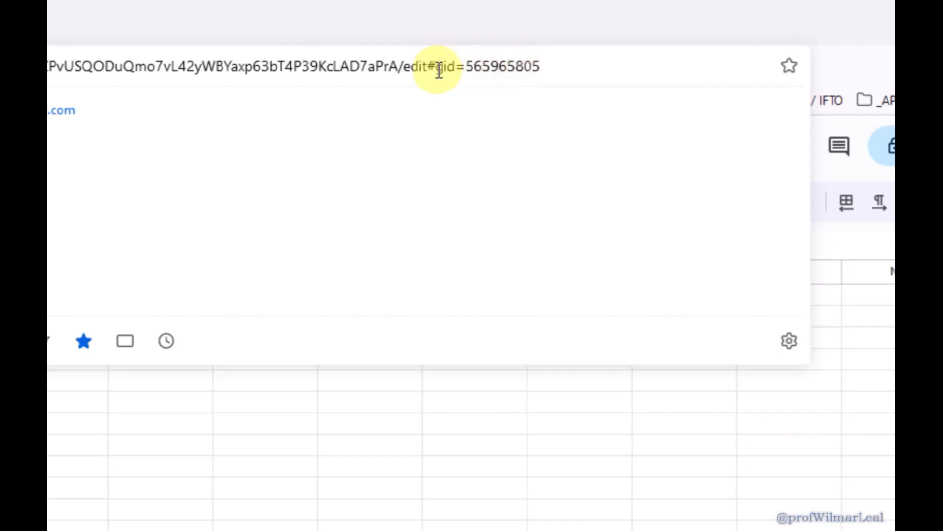
pyautogui.moveTo(439, 71); pyautogui.dragTo(562, 74)
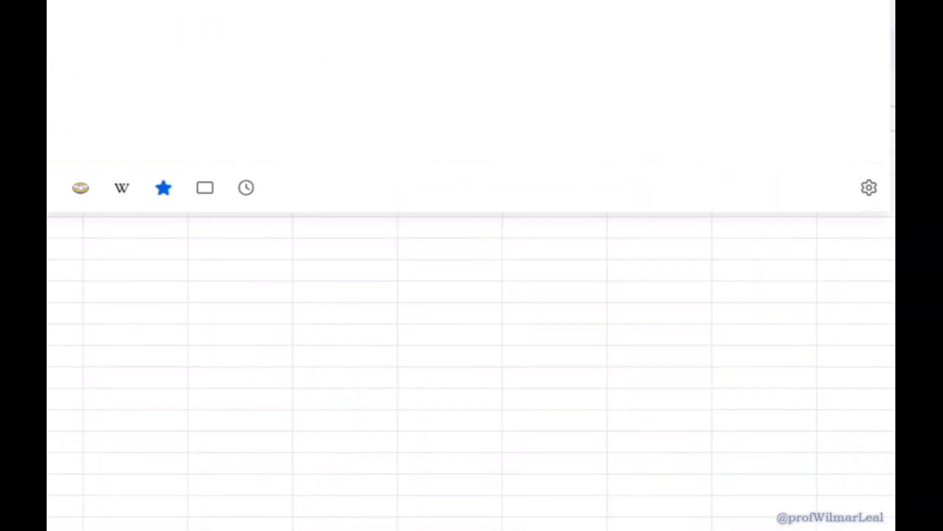
pyautogui.click(465, 64)
pyautogui.moveTo(415, 64); pyautogui.dragTo(534, 65)
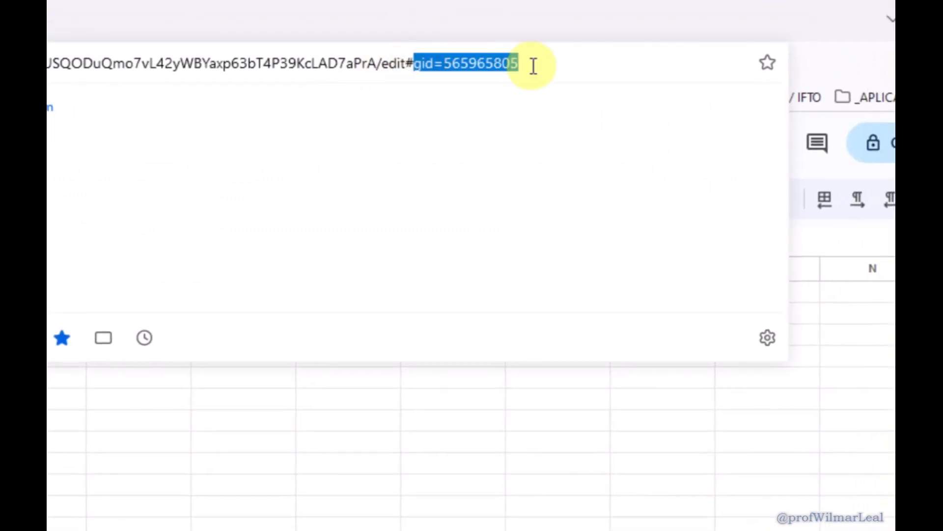
pyautogui.moveTo(411, 62); pyautogui.dragTo(776, 55)
pyautogui.moveTo(844, 63); pyautogui.dragTo(925, 54)
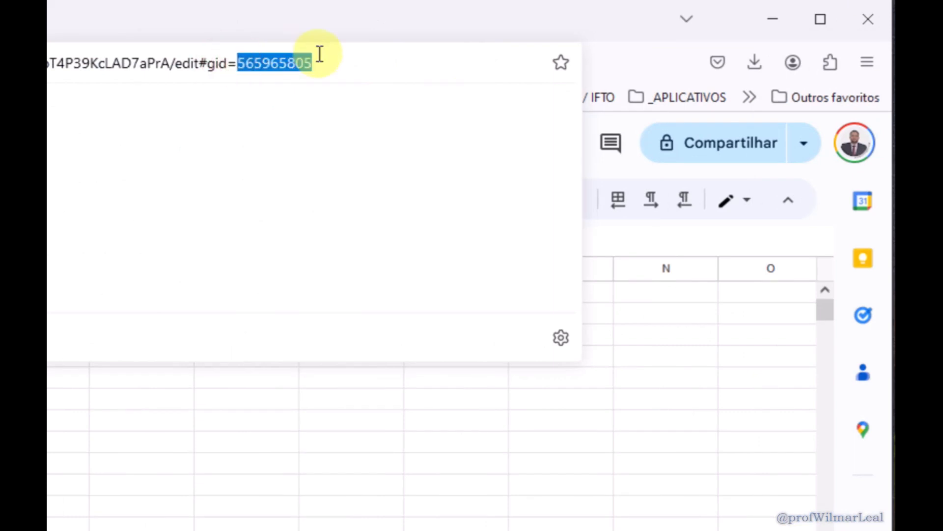
# Step: Add a third sheet to the Aula1 spreadsheet and highlight its gid number and the file ID in the URL
pyautogui.click(110, 510)
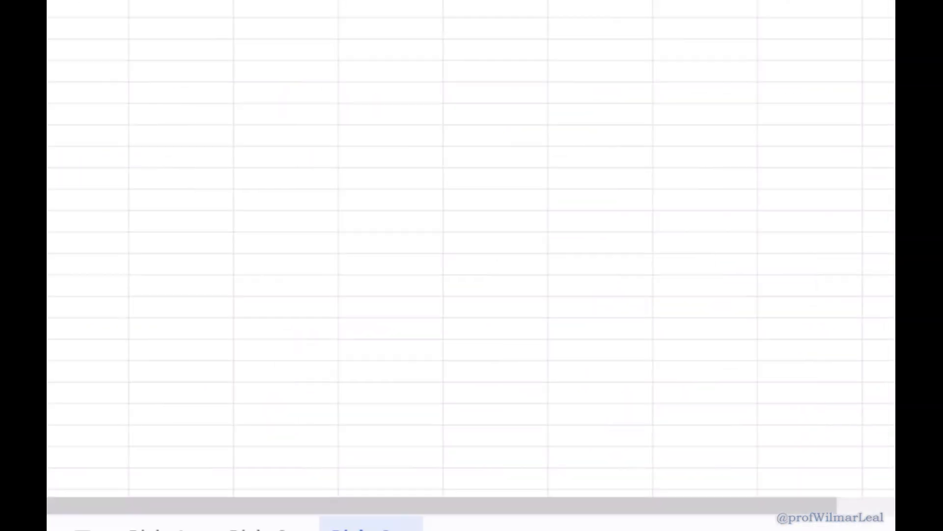
pyautogui.moveTo(459, 63); pyautogui.dragTo(532, 58)
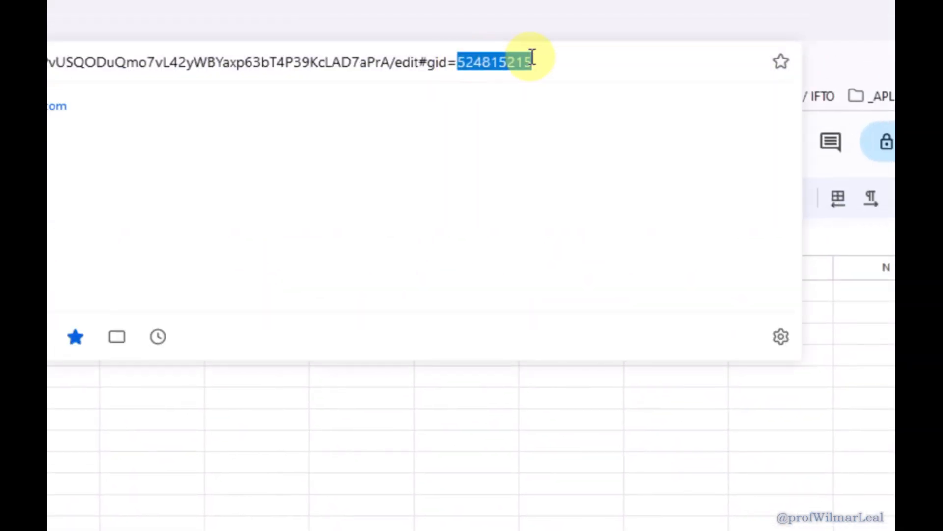
pyautogui.moveTo(178, 63); pyautogui.dragTo(384, 70)
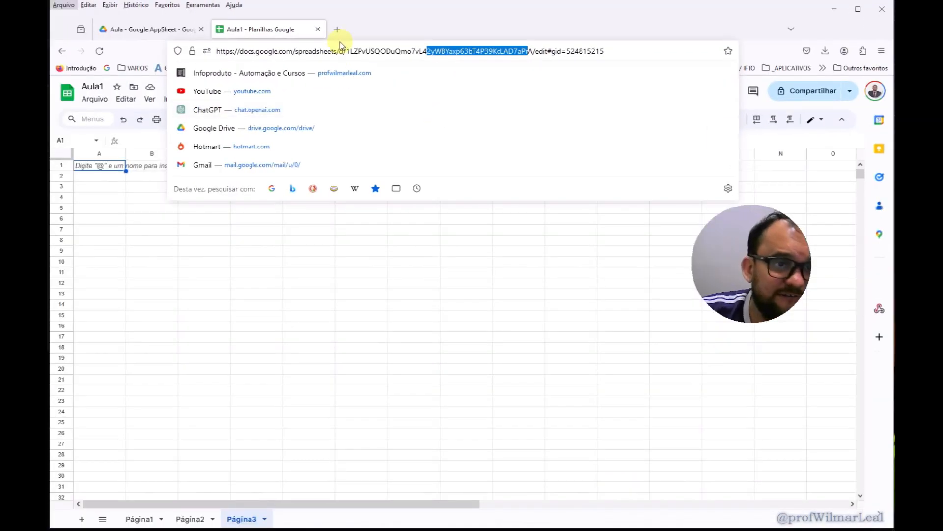
pyautogui.press('Escape')
# Step: Open the "Infoproduto - Automação e Cursos" website in a new browser tab
pyautogui.click(337, 11)
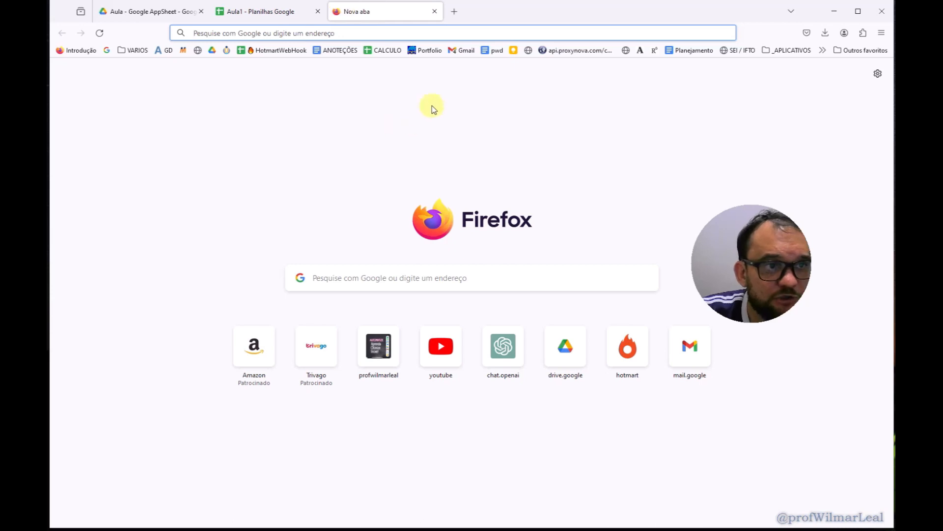
pyautogui.write('prof')
pyautogui.press('Return')
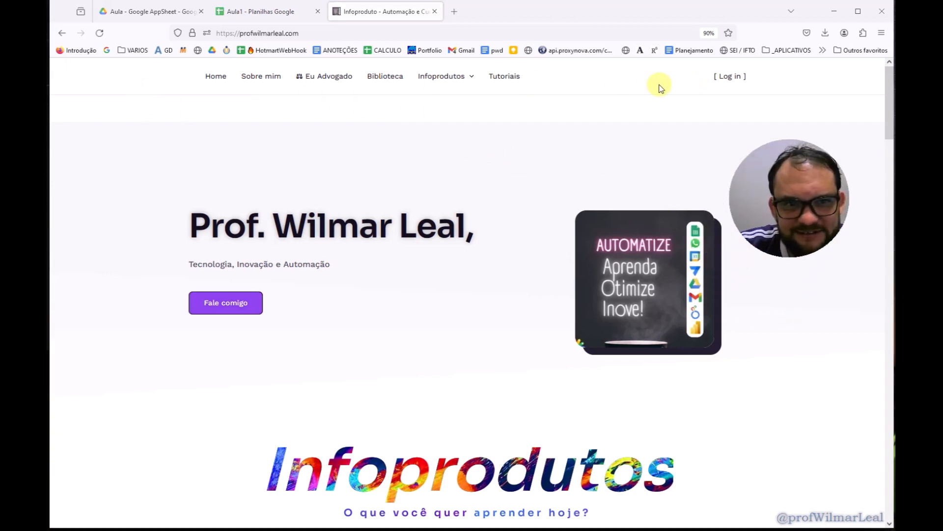
# Step: View the site's "Panilha de Gestão Financeira" infoproduct page, followed by the "App de Gestão Financeira" page
pyautogui.moveTo(445, 76)
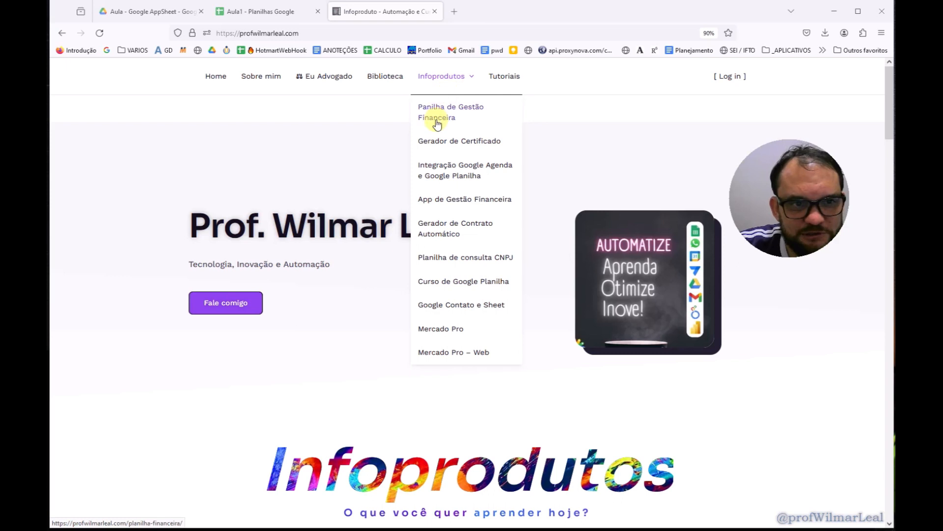
pyautogui.click(467, 111)
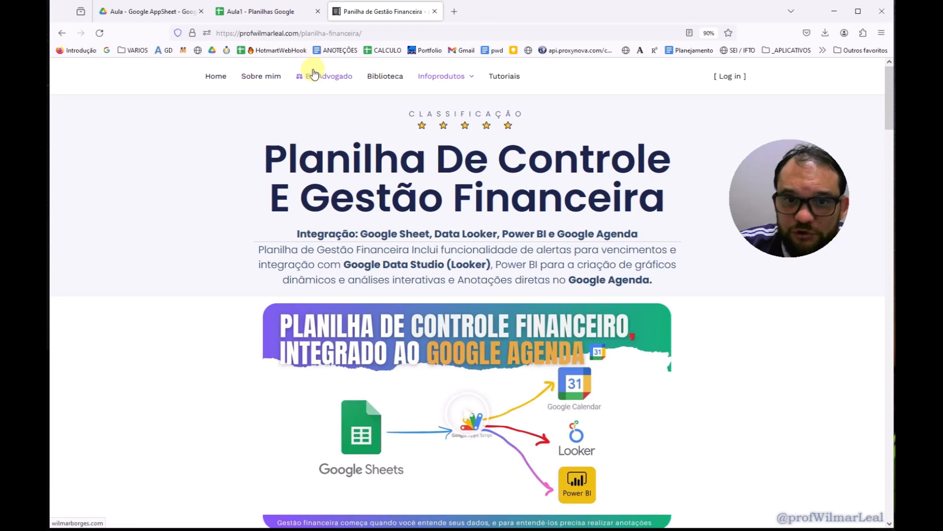
pyautogui.moveTo(442, 79)
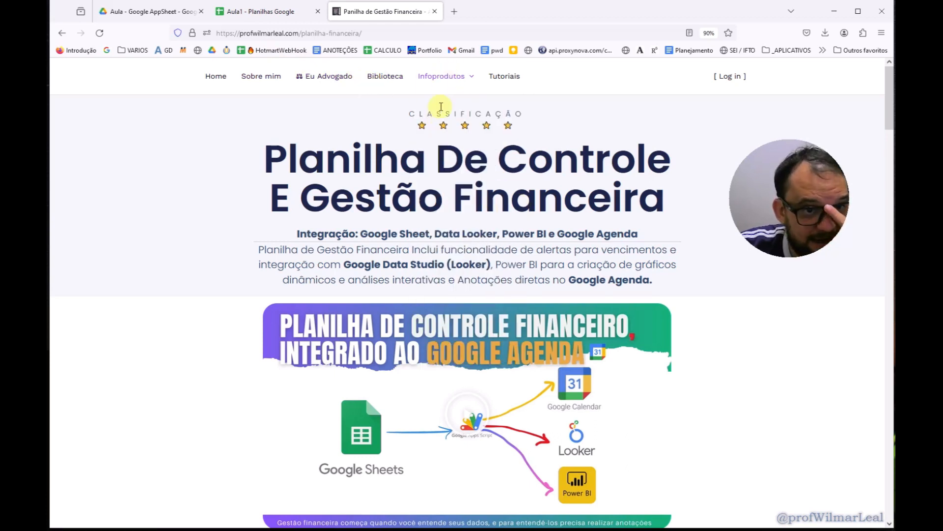
pyautogui.click(486, 200)
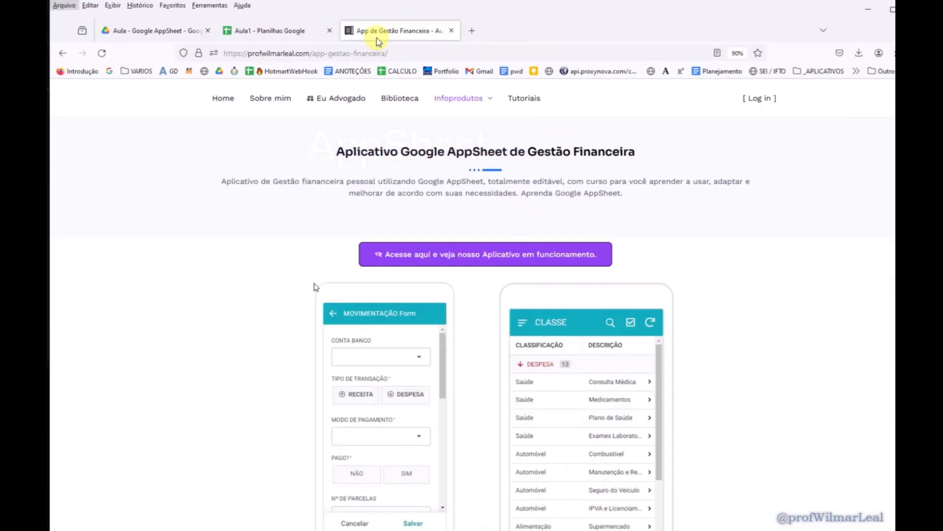
# Step: View the site's Tutoriais page and look through the "Automação de Parcelas com Google AppSheet" tutorial
pyautogui.scroll(-5, 615, 160)
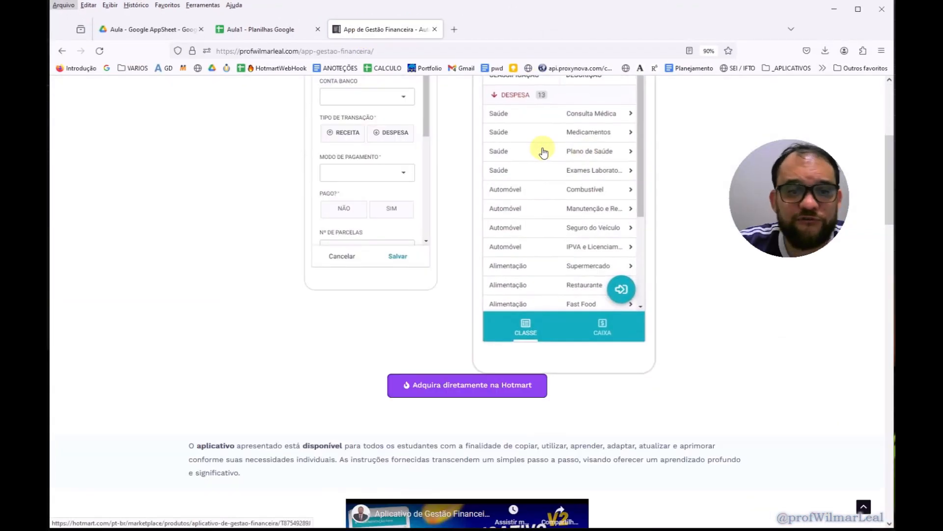
pyautogui.scroll(5, 565, 147)
pyautogui.click(504, 96)
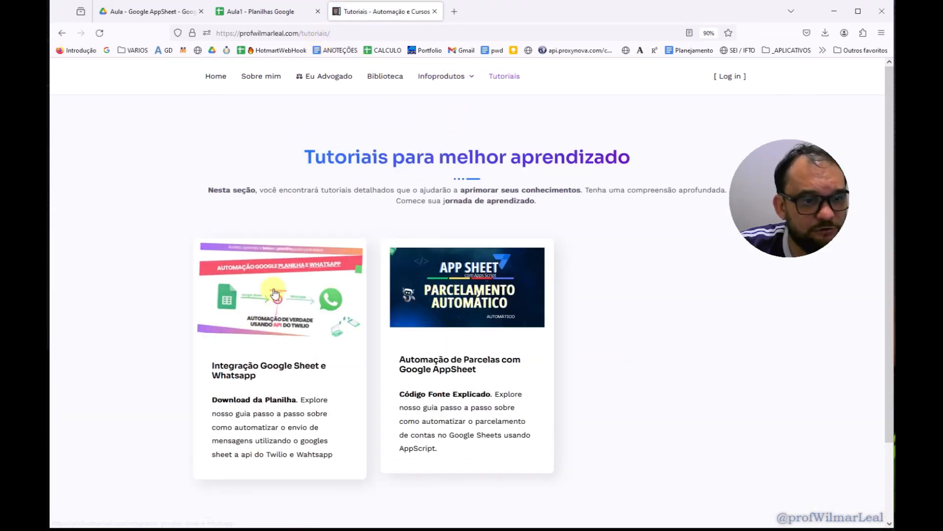
pyautogui.click(469, 294)
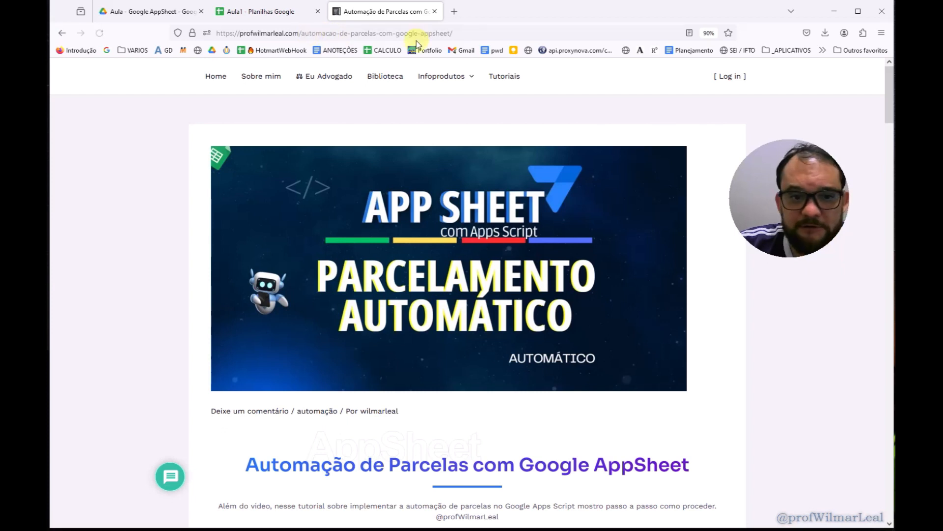
pyautogui.scroll(-7, 506, 258)
pyautogui.scroll(8, 506, 264)
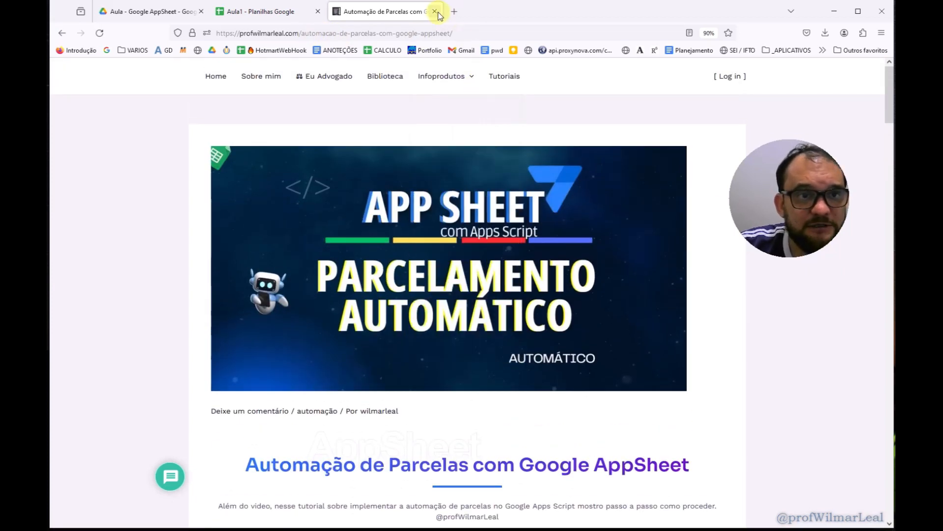
# Step: Close the website and add a fourth sheet to the Aula1 spreadsheet
pyautogui.click(435, 11)
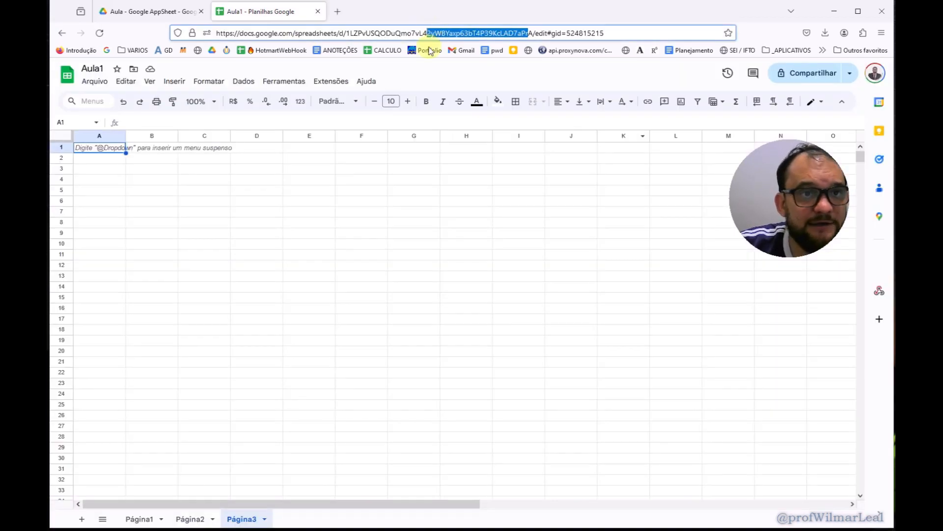
pyautogui.click(81, 519)
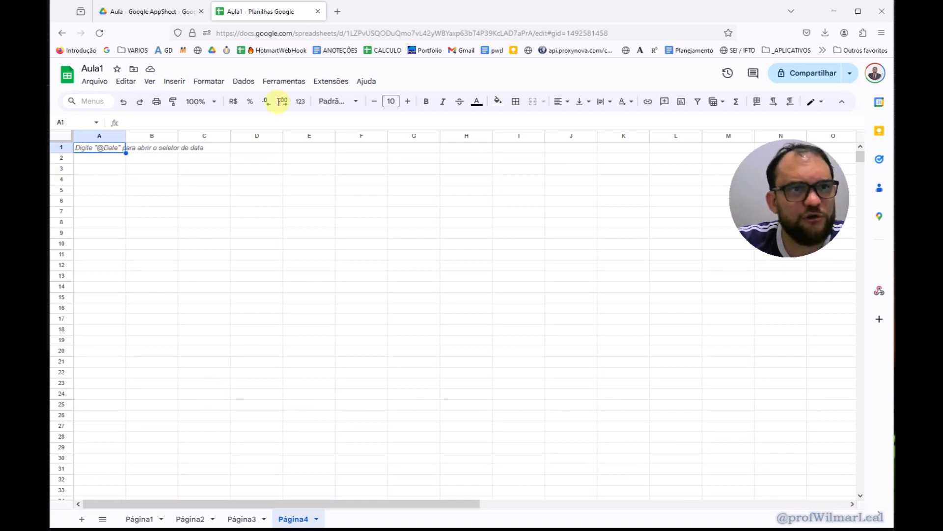
# Step: Search Google for "CRUD" in a new browser tab, enlarge the Create, Read, Update, Delete image, and close the tab after viewing
pyautogui.click(337, 11)
pyautogui.write('CRUD')
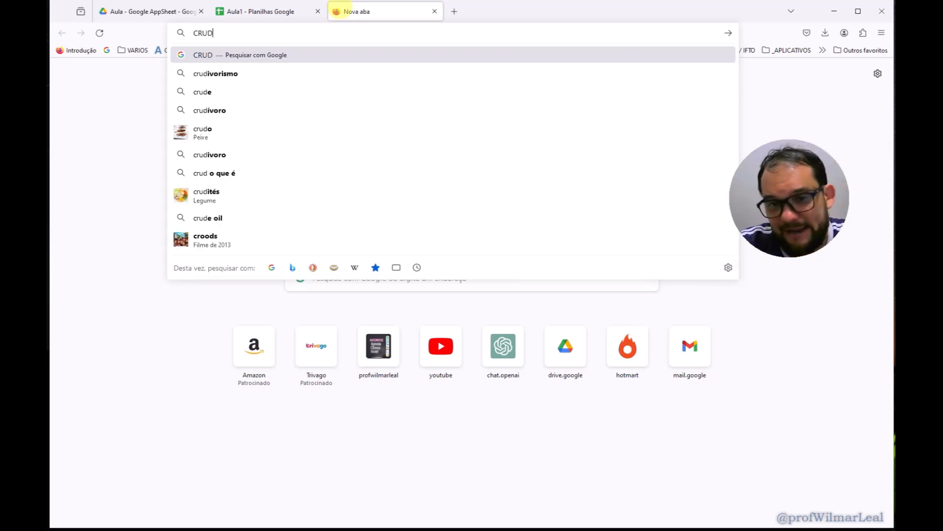
pyautogui.press('Return')
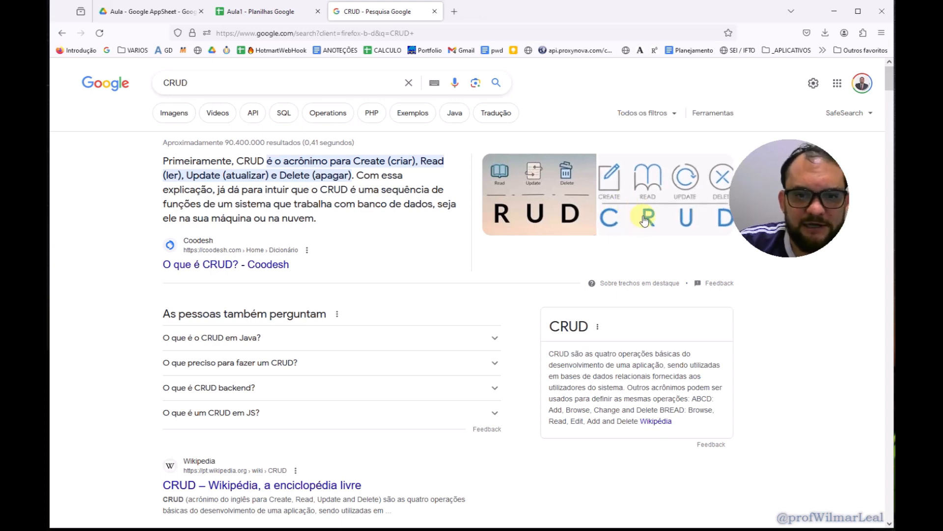
pyautogui.click(727, 206)
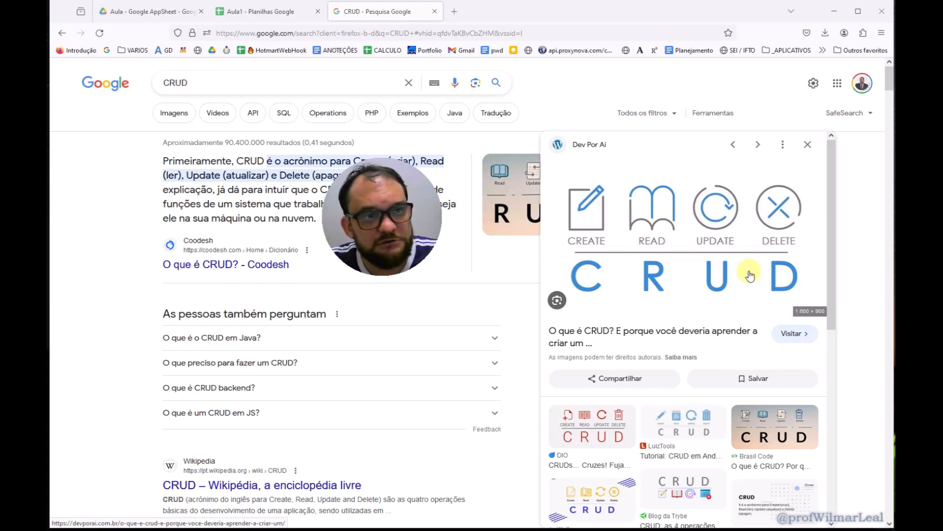
pyautogui.click(435, 11)
pyautogui.moveTo(358, 206); pyautogui.dragTo(665, 204)
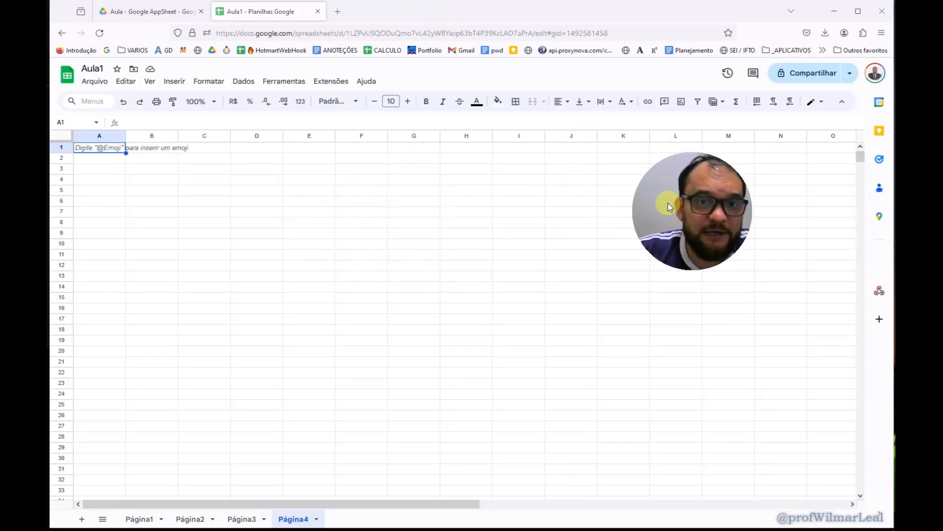
pyautogui.click(189, 518)
pyautogui.click(213, 520)
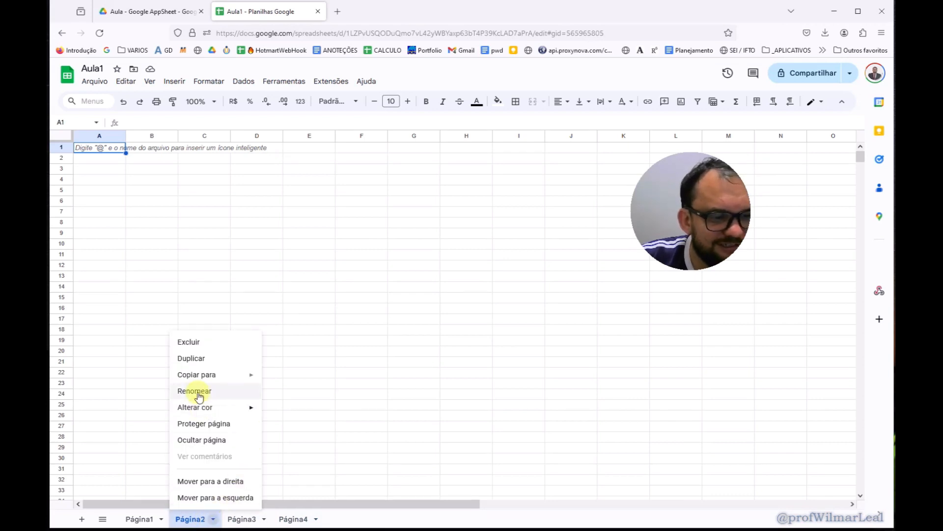
pyautogui.click(185, 340)
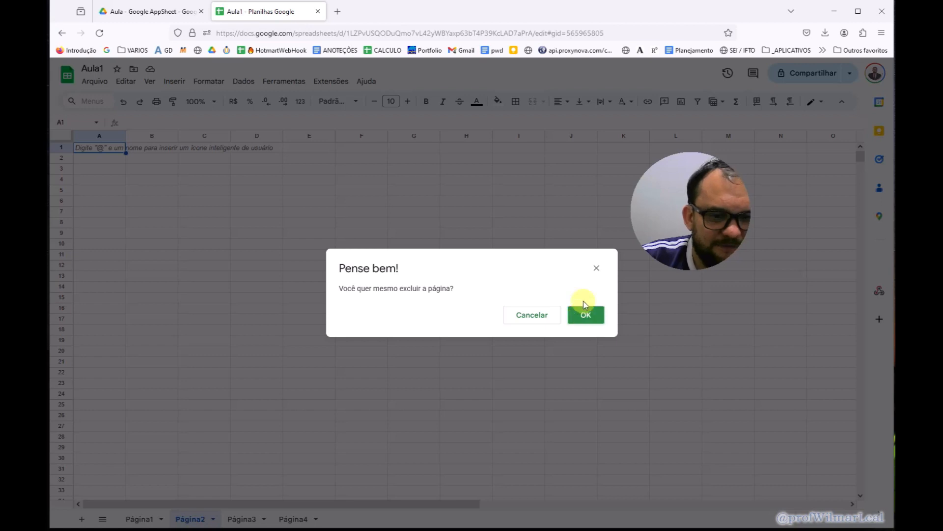
pyautogui.click(596, 268)
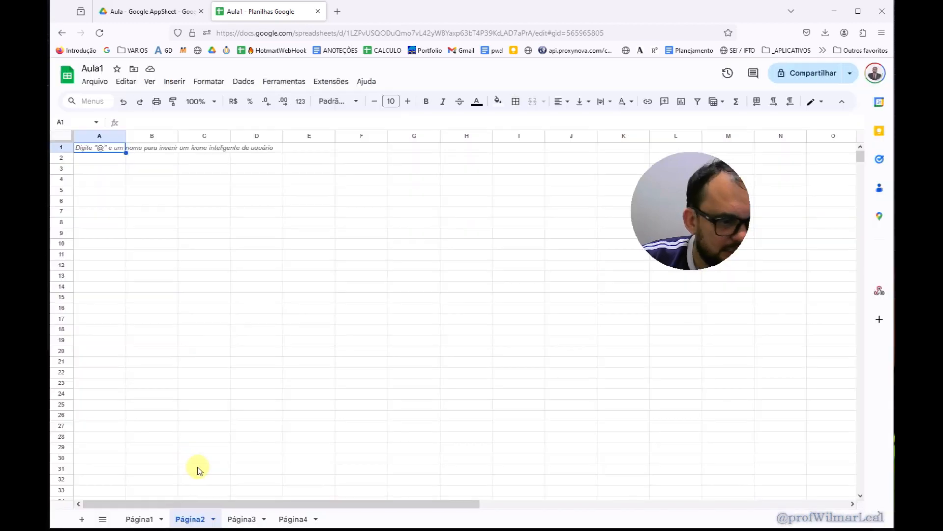
# Step: Delete the Página2, Página3 and Página4 sheets from the Aula1 spreadsheet
pyautogui.click(215, 519)
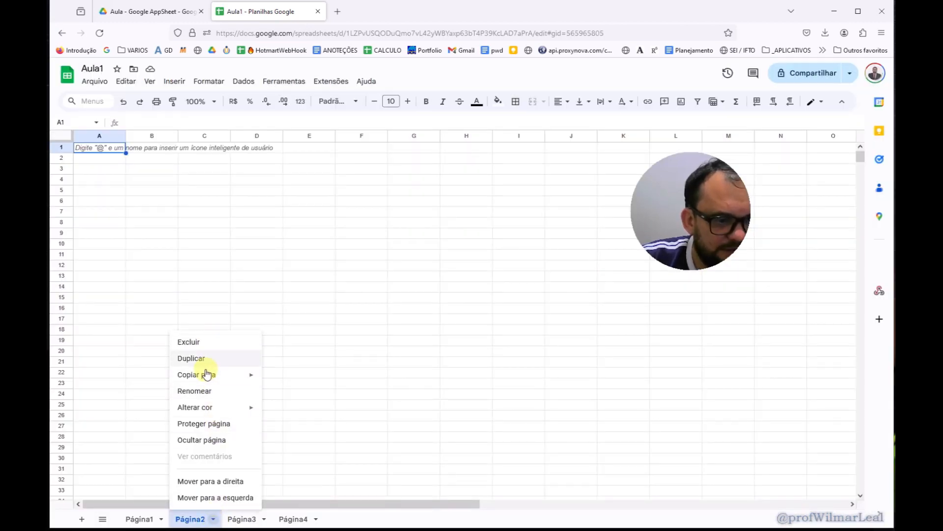
pyautogui.click(193, 346)
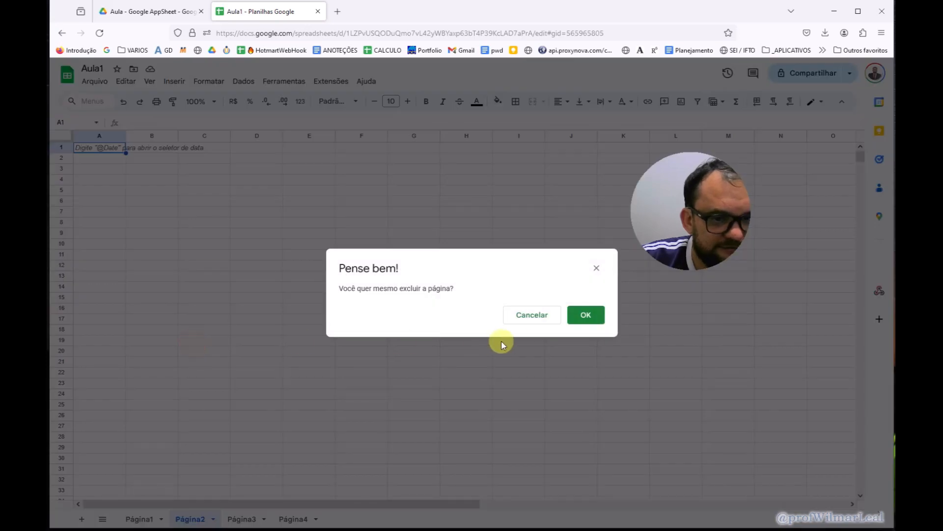
pyautogui.click(586, 315)
pyautogui.click(207, 520)
pyautogui.click(213, 520)
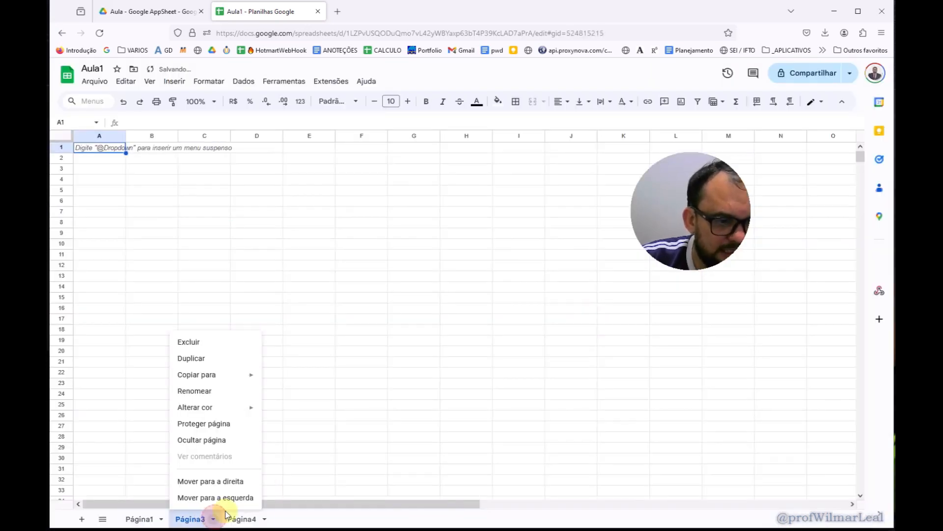
pyautogui.click(204, 340)
pyautogui.click(589, 315)
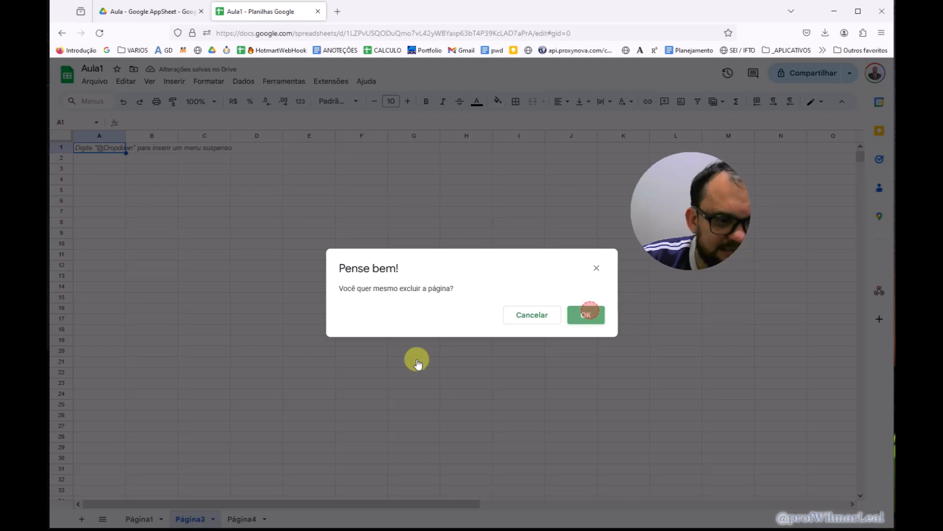
pyautogui.click(211, 520)
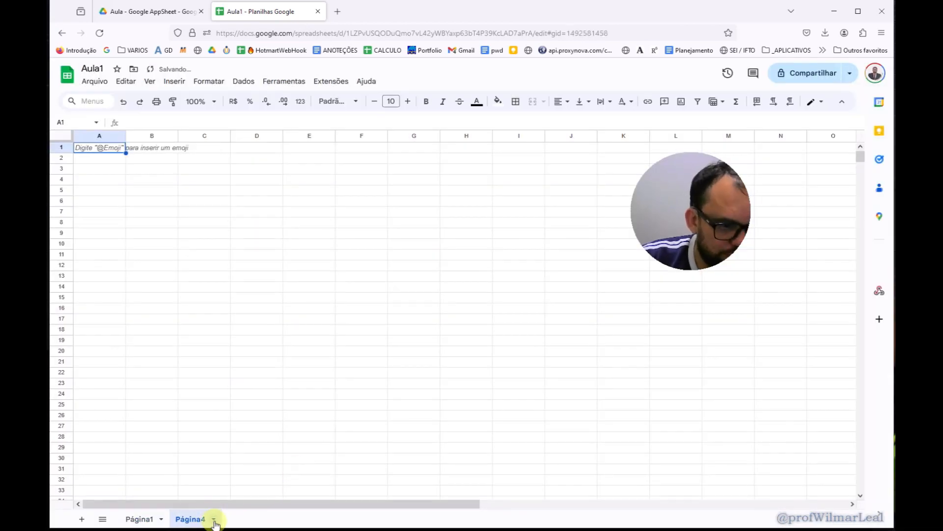
pyautogui.click(213, 519)
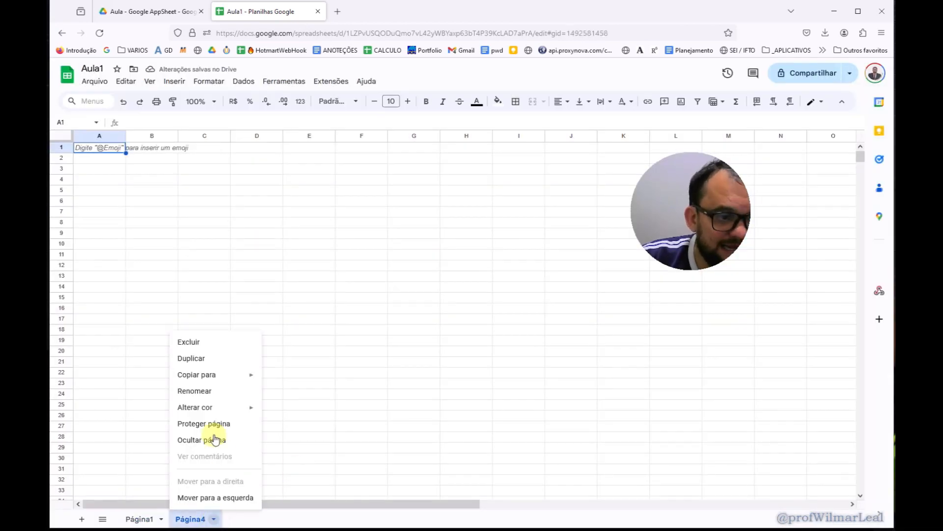
pyautogui.click(191, 342)
pyautogui.click(581, 319)
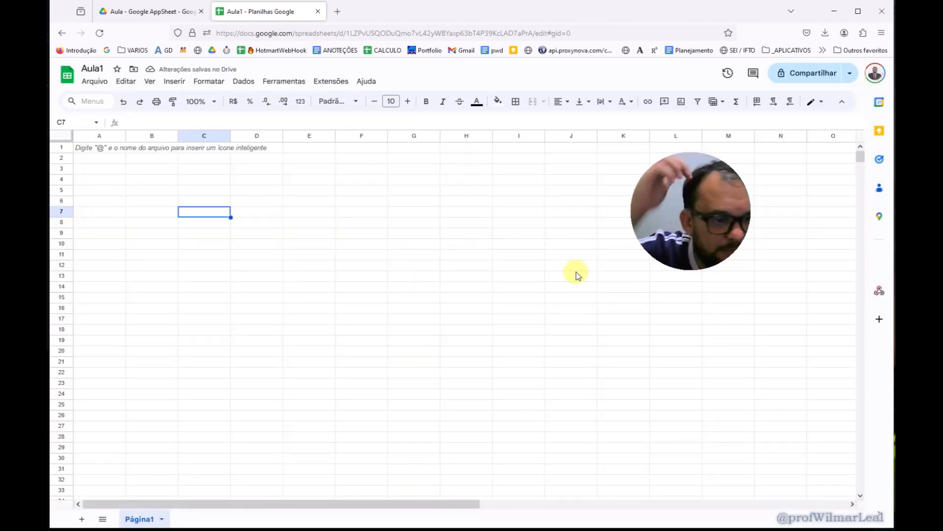
# Step: Highlight the gid=0 parameter and the file ID in the Aula1 spreadsheet's URL
pyautogui.moveTo(590, 33); pyautogui.dragTo(551, 31)
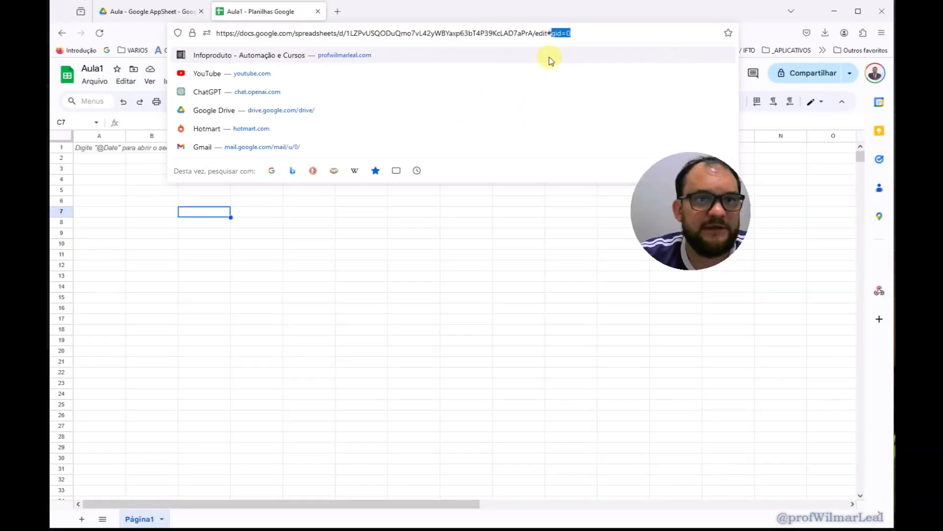
pyautogui.moveTo(346, 33); pyautogui.dragTo(574, 33)
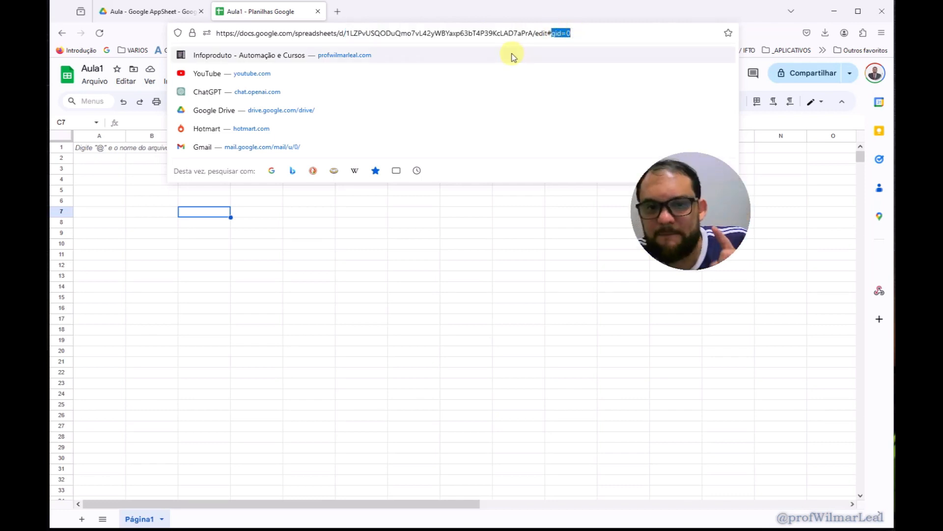
# Step: Switch to Google Drive, go up to Meu Drive, and open the "Aula - Google AppSheet" folder from there
pyautogui.click(143, 10)
pyautogui.click(350, 106)
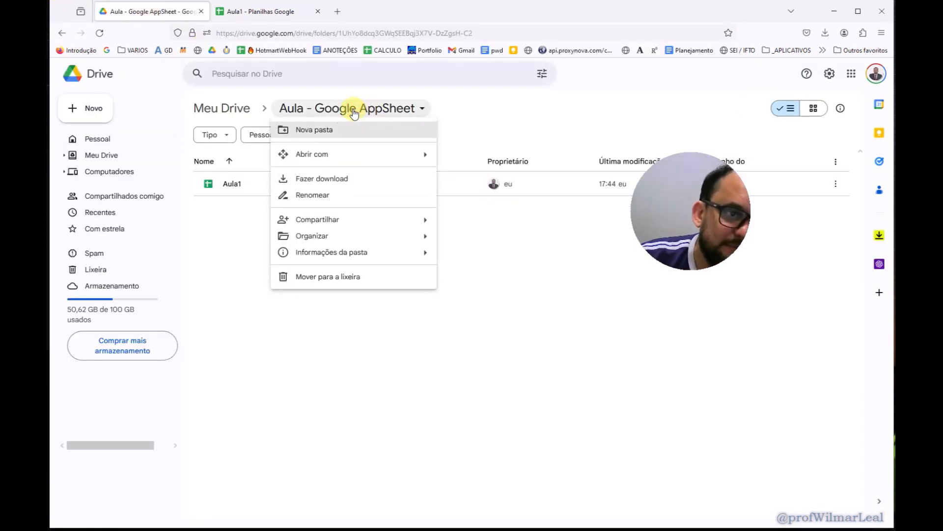
pyautogui.click(250, 109)
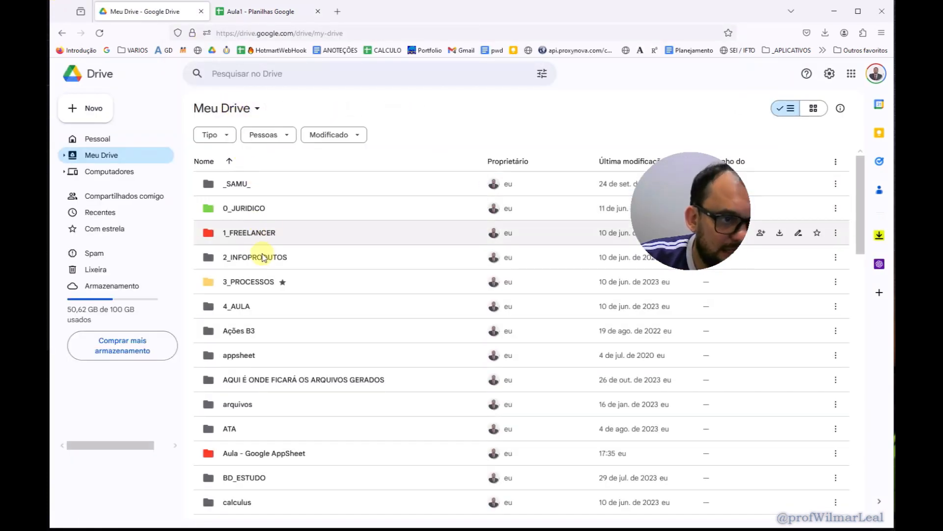
pyautogui.scroll(-3, 276, 294)
pyautogui.click(252, 287)
pyautogui.rightClick(240, 287)
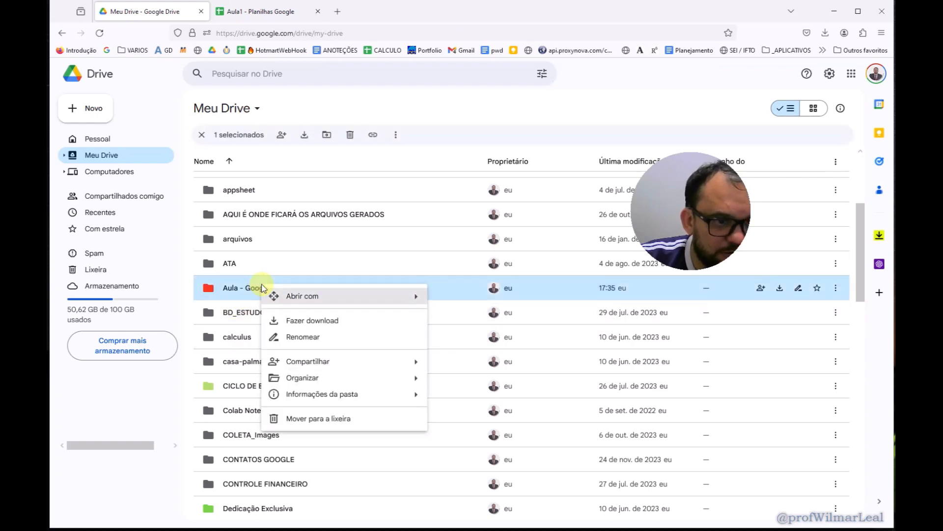
pyautogui.doubleClick(255, 291)
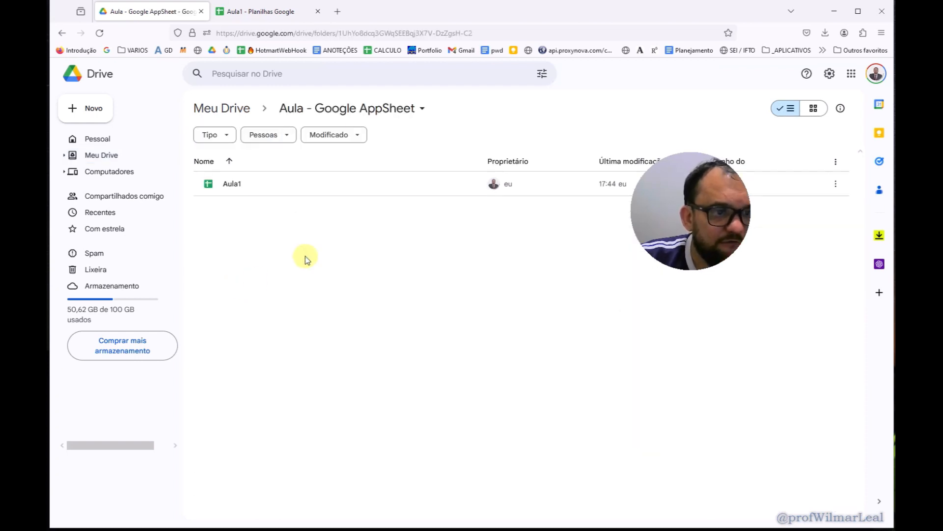
# Step: Highlight the folder ID and the "folders" part of the Drive folder's URL
pyautogui.click(477, 33)
pyautogui.moveTo(477, 33); pyautogui.dragTo(348, 37)
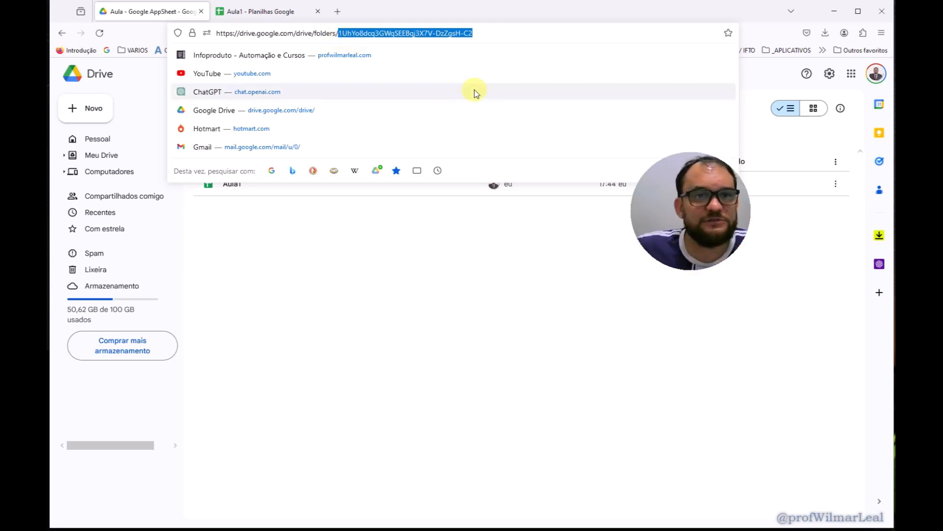
pyautogui.click(432, 34)
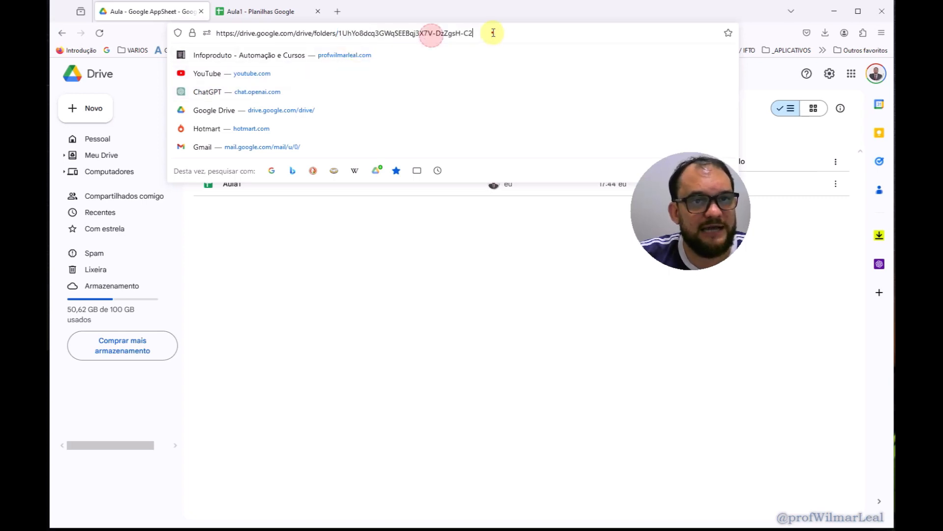
pyautogui.press('Return')
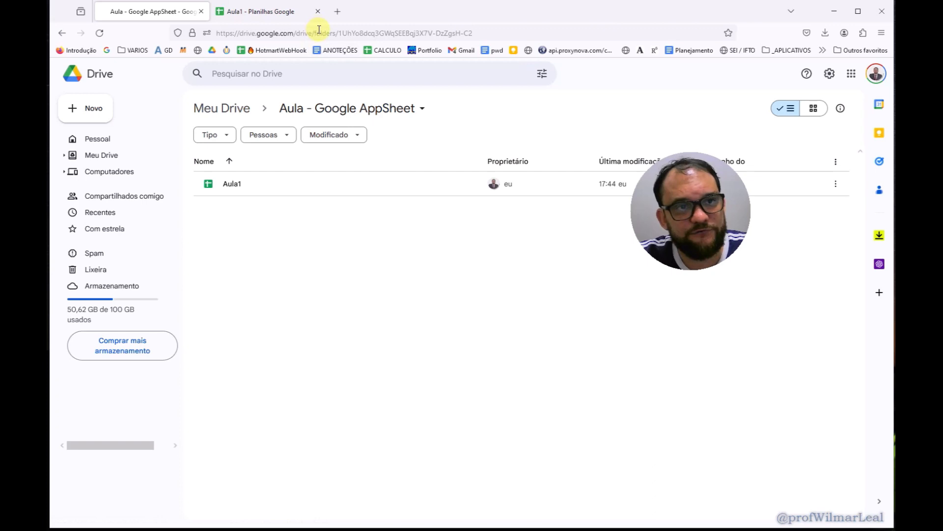
pyautogui.moveTo(321, 33); pyautogui.dragTo(337, 34)
pyautogui.moveTo(393, 33); pyautogui.dragTo(501, 34)
pyautogui.click(422, 275)
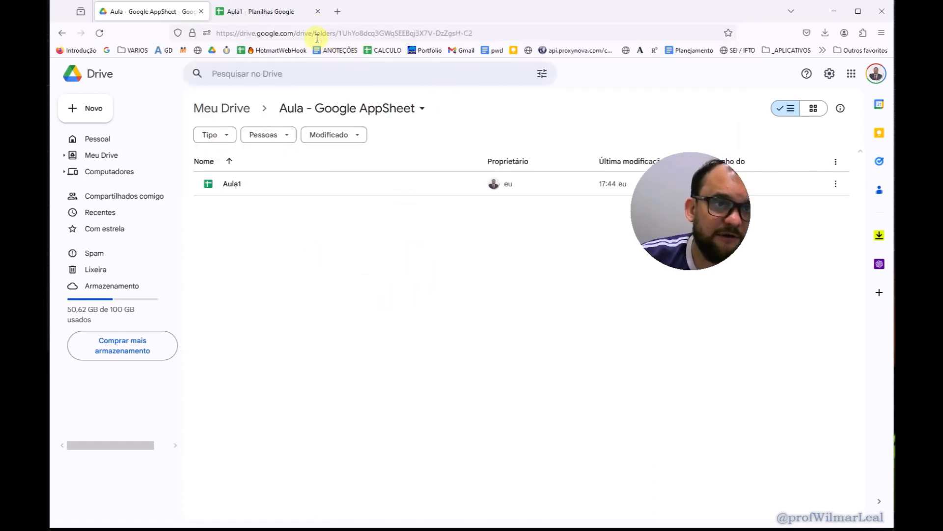
pyautogui.moveTo(322, 34); pyautogui.dragTo(315, 33)
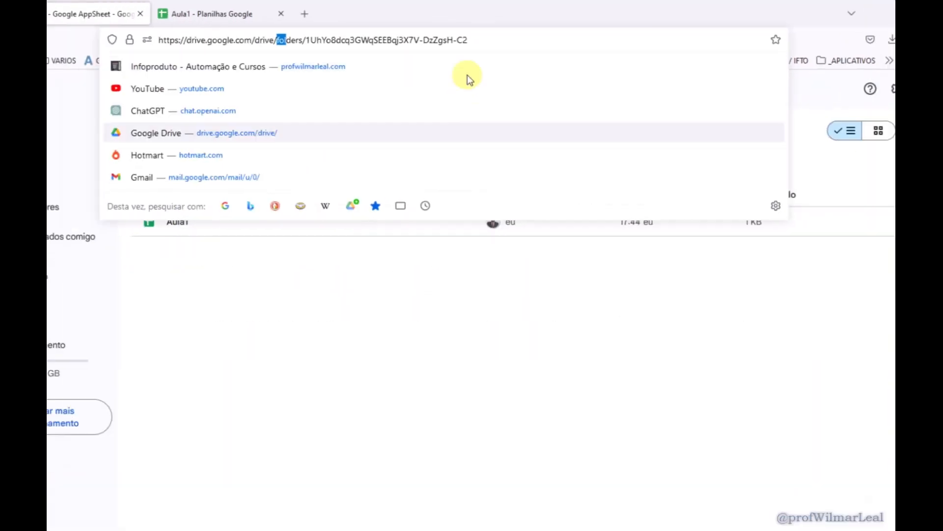
# Step: Open the Aula1 spreadsheet from the folder, highlight the file ID and gid portion of its URL, and return to cell C7
pyautogui.click(236, 185)
pyautogui.doubleClick(236, 184)
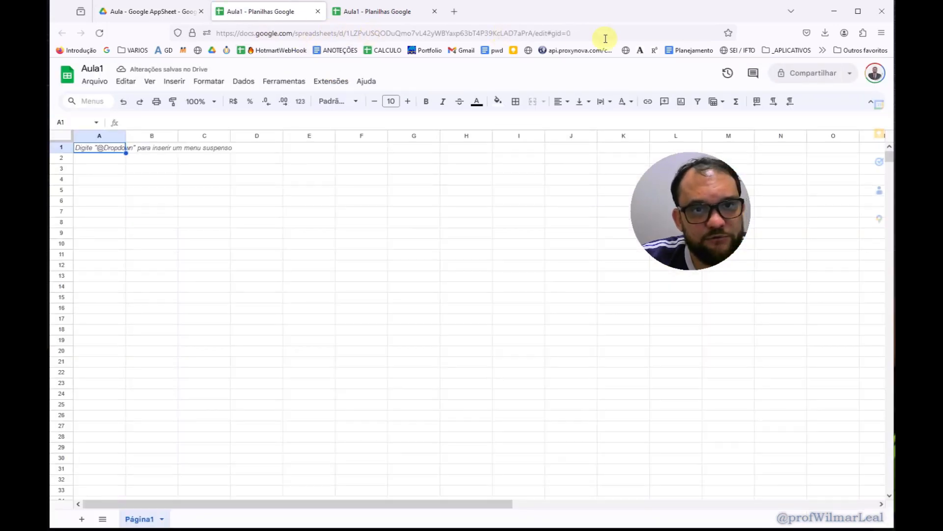
pyautogui.moveTo(593, 35); pyautogui.dragTo(337, 33)
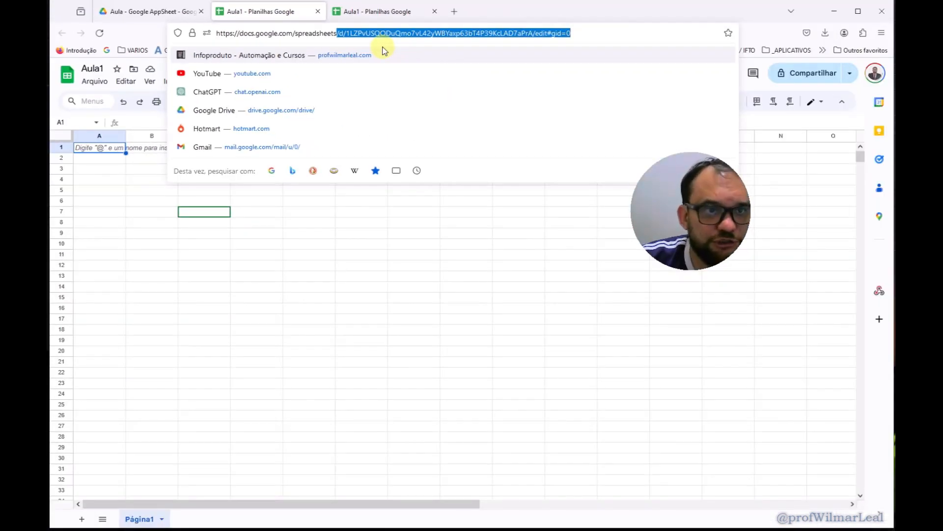
pyautogui.click(490, 286)
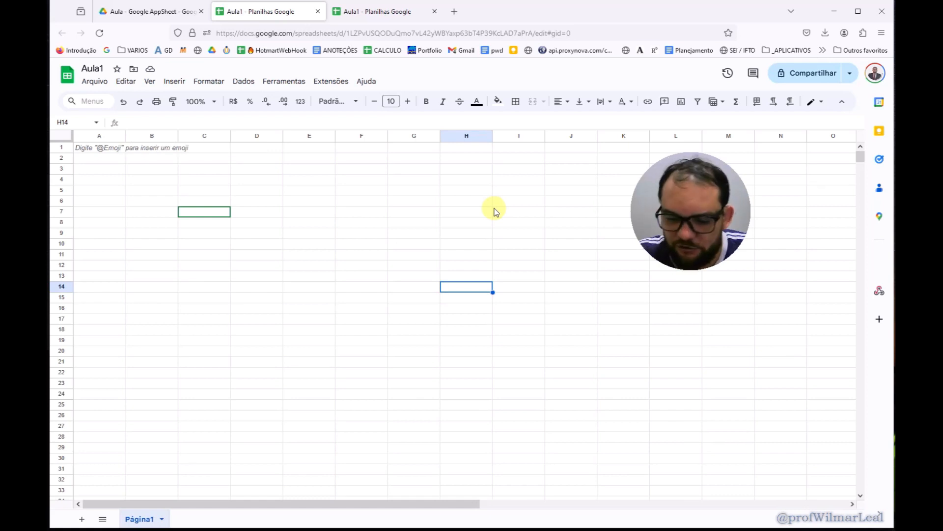
pyautogui.click(228, 218)
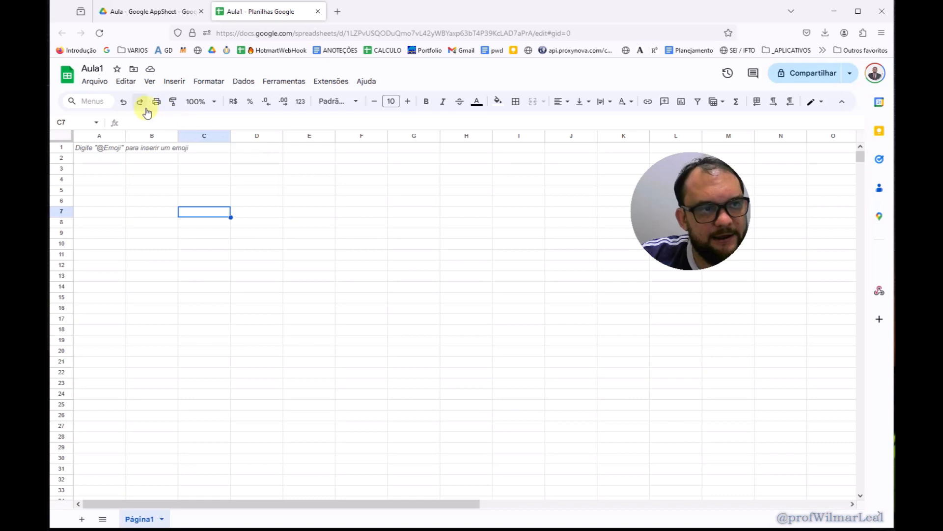
# Step: Set the Aula1 sheet's zoom to 200%
pyautogui.click(211, 100)
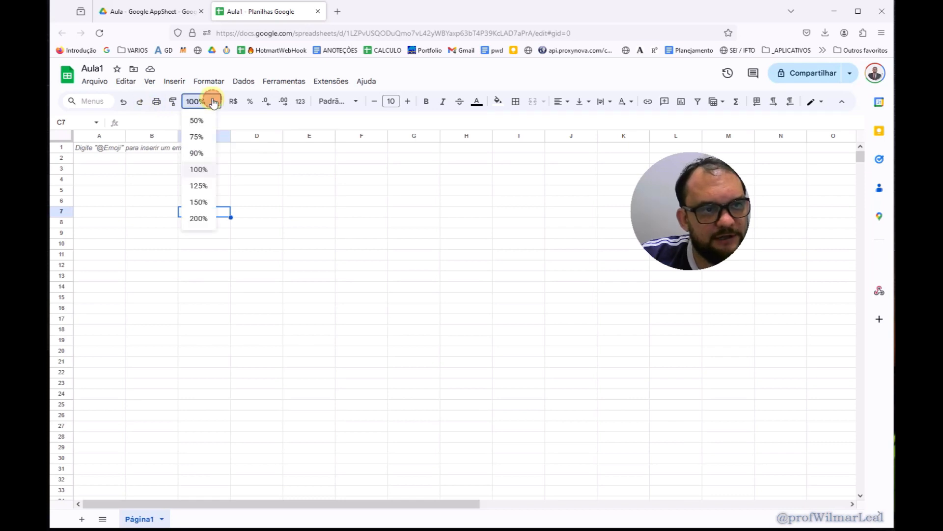
pyautogui.click(199, 219)
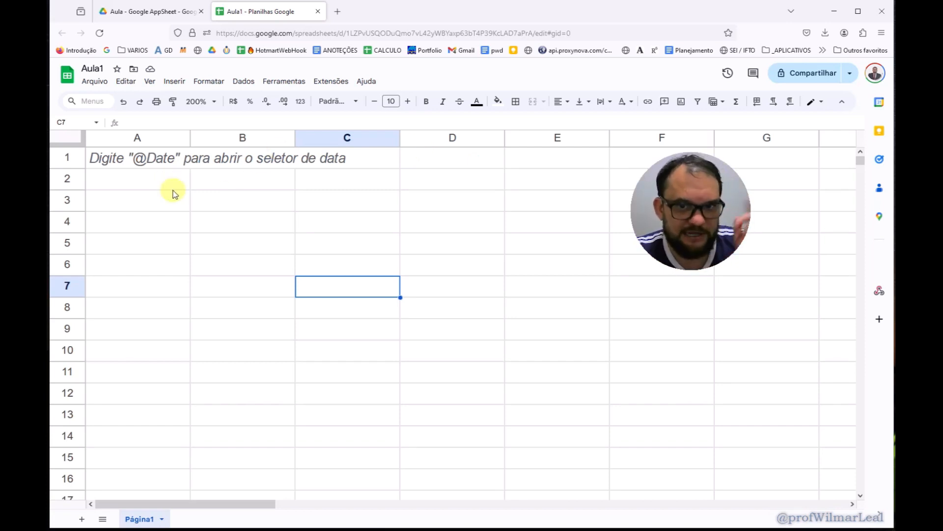
# Step: Switch to the Microsoft Access database, open its table relationships diagram, and move tbl_UF farther from tbl_Cidaded
pyautogui.click(837, 14)
pyautogui.doubleClick(275, 180)
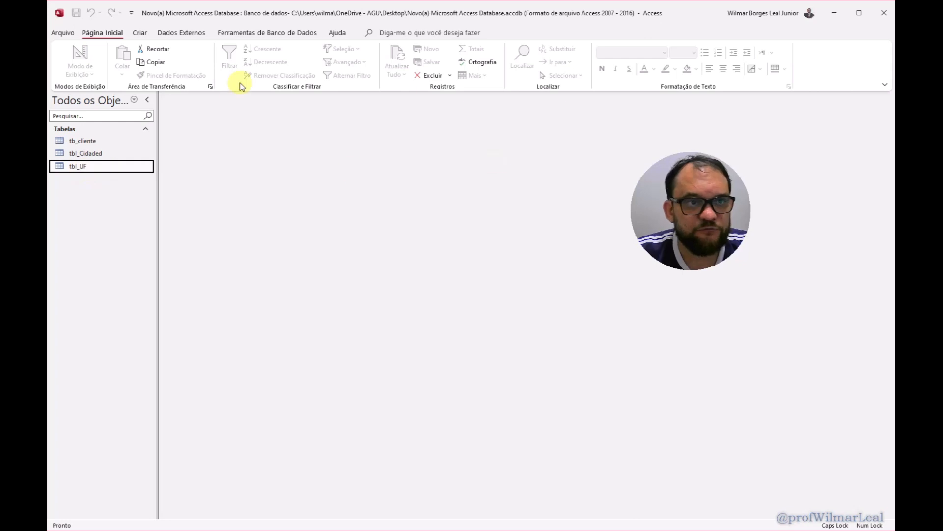
pyautogui.click(186, 33)
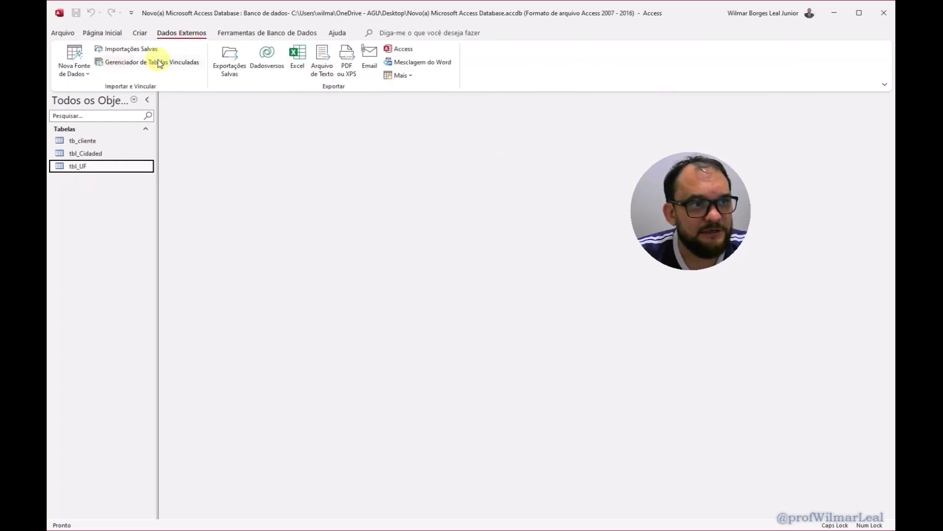
pyautogui.click(251, 33)
pyautogui.click(199, 60)
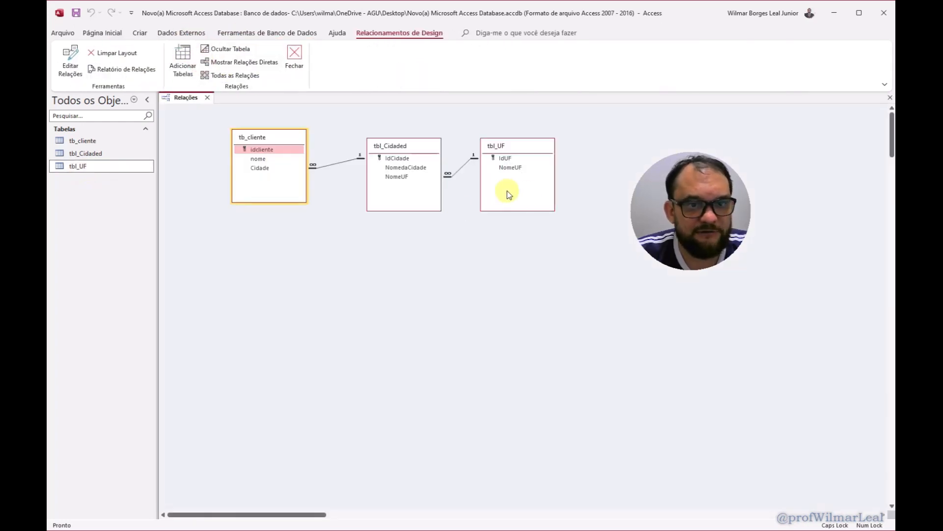
pyautogui.moveTo(514, 149); pyautogui.dragTo(538, 131)
pyautogui.click(409, 147)
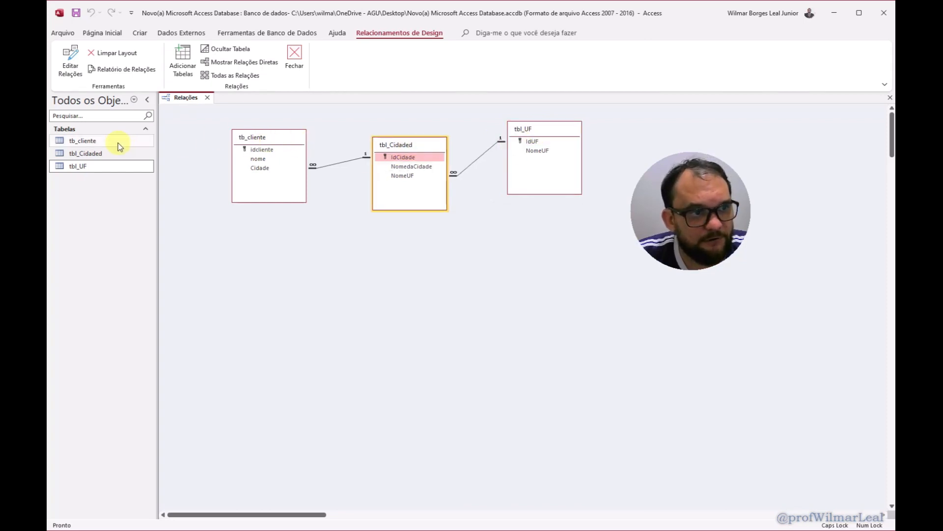
# Step: Open the tb_cliente table, add a record with a client's first name and the city Campinas, and save the table
pyautogui.doubleClick(90, 141)
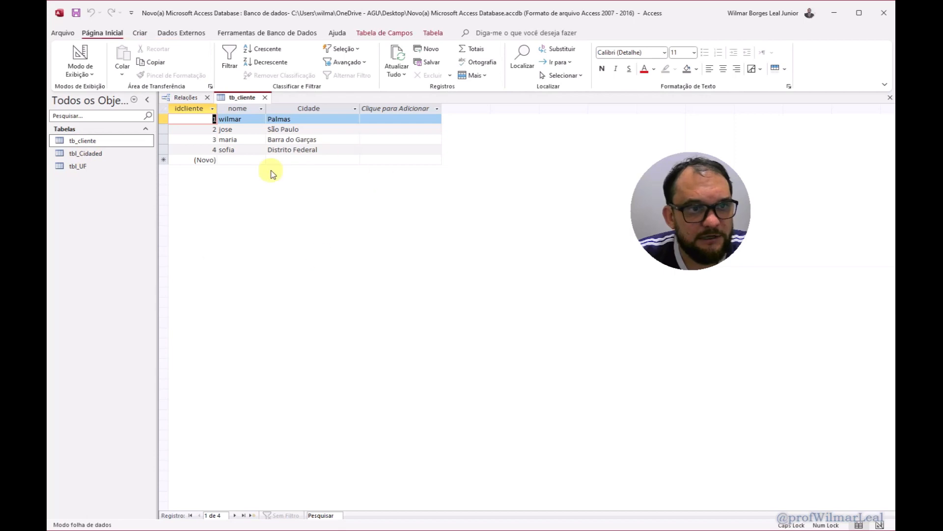
pyautogui.click(239, 160)
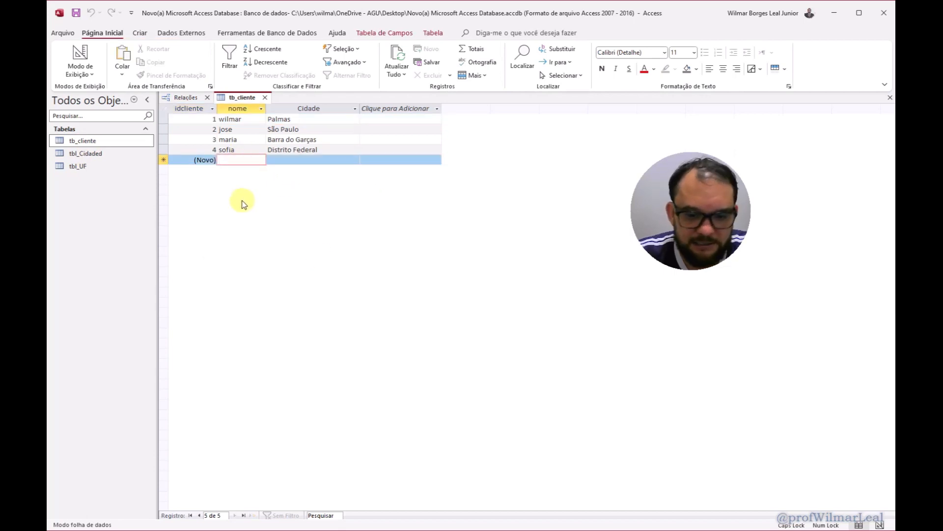
pyautogui.write('MARCIO')
pyautogui.press('Tab')
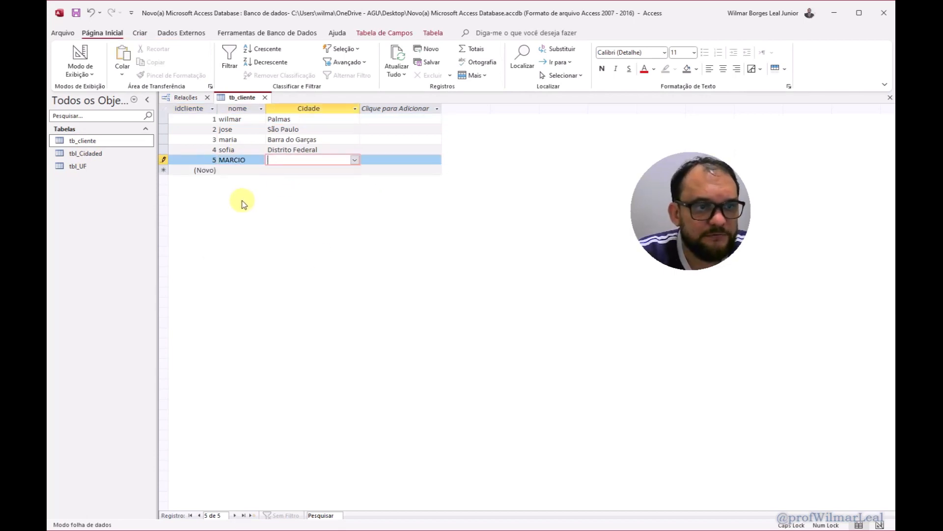
pyautogui.click(353, 160)
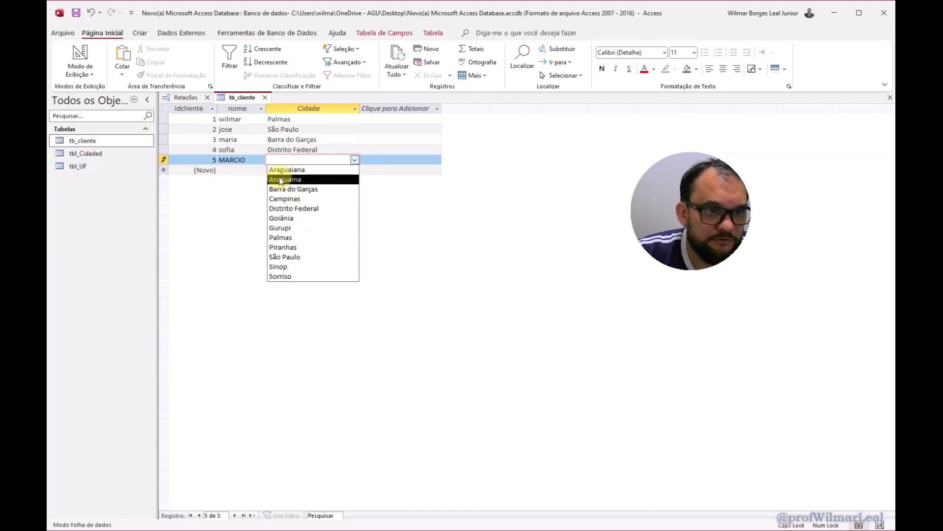
pyautogui.click(292, 199)
pyautogui.click(386, 158)
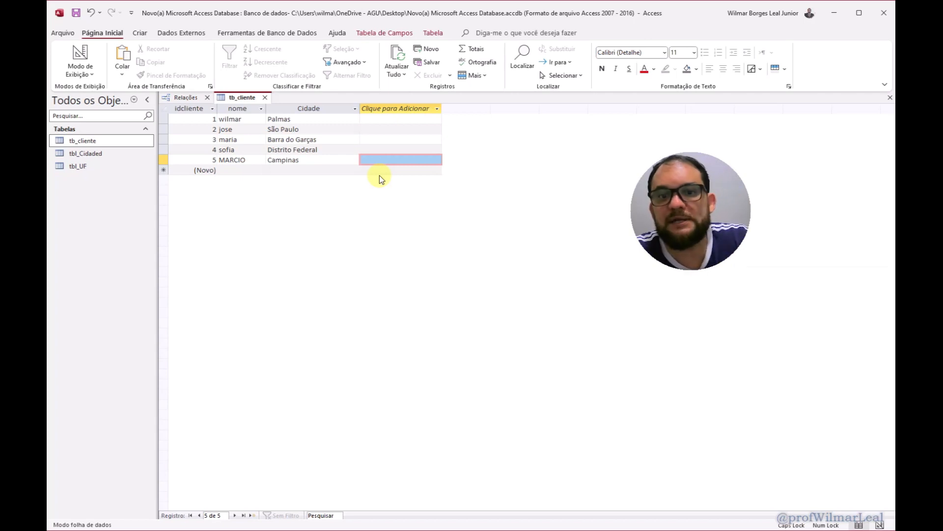
pyautogui.rightClick(242, 97)
pyautogui.click(260, 102)
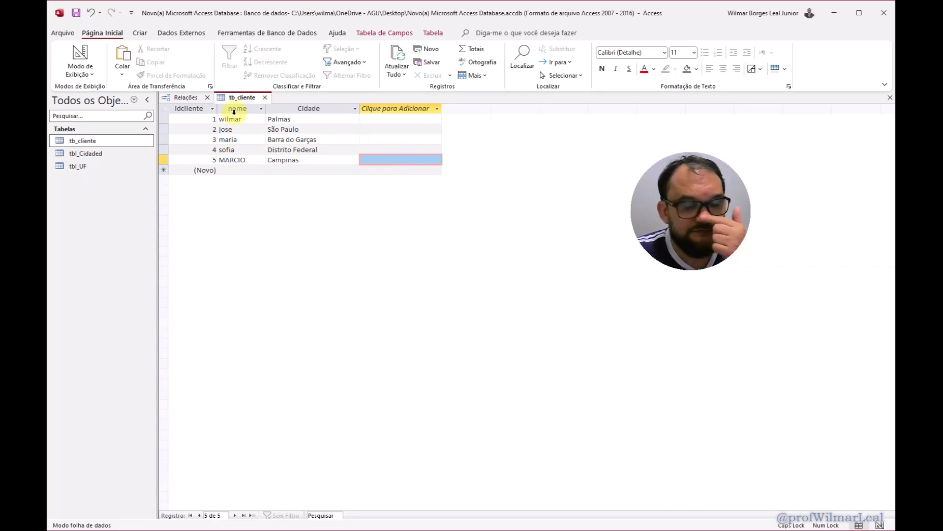
# Step: Create a form based on the tb_cliente table and close the property sheet
pyautogui.click(92, 142)
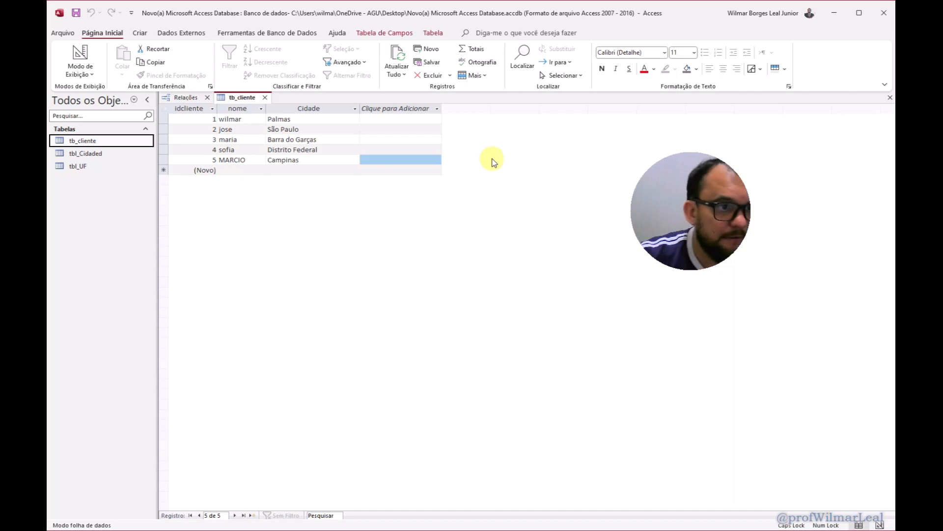
pyautogui.click(140, 33)
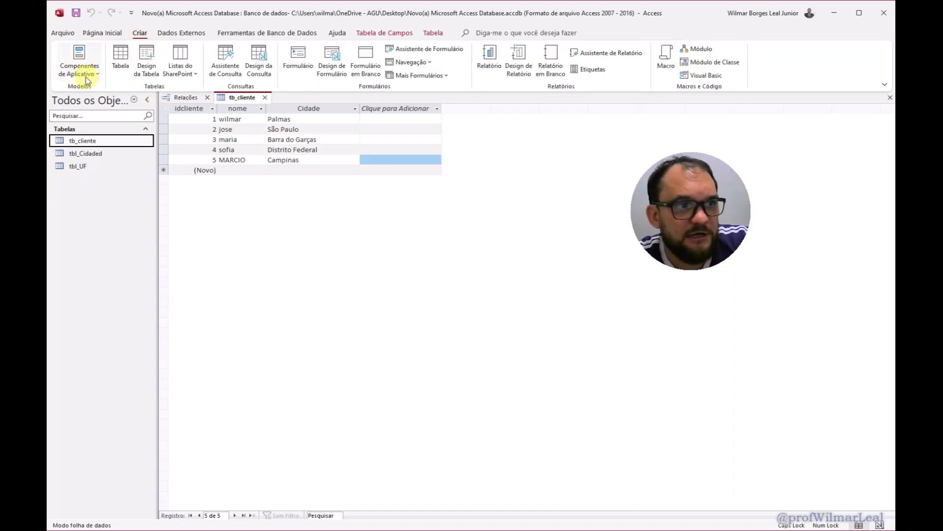
pyautogui.click(300, 63)
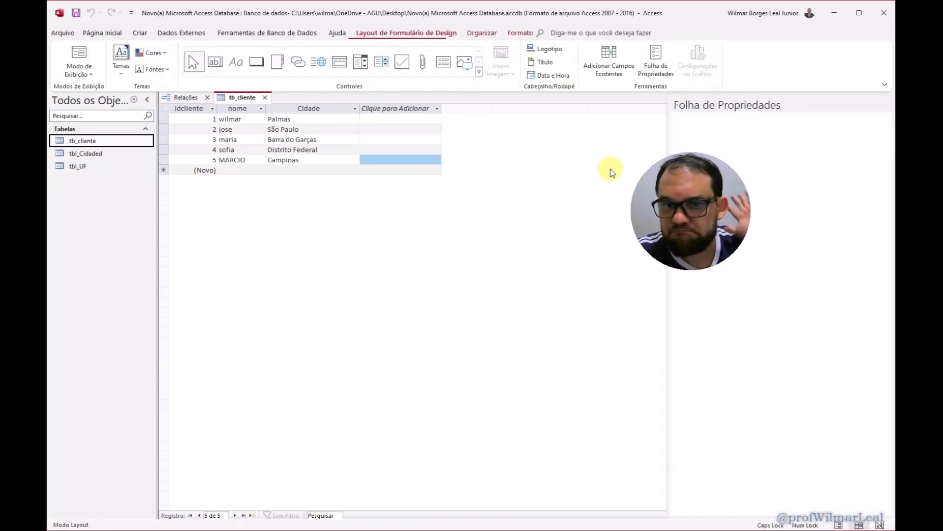
pyautogui.click(888, 99)
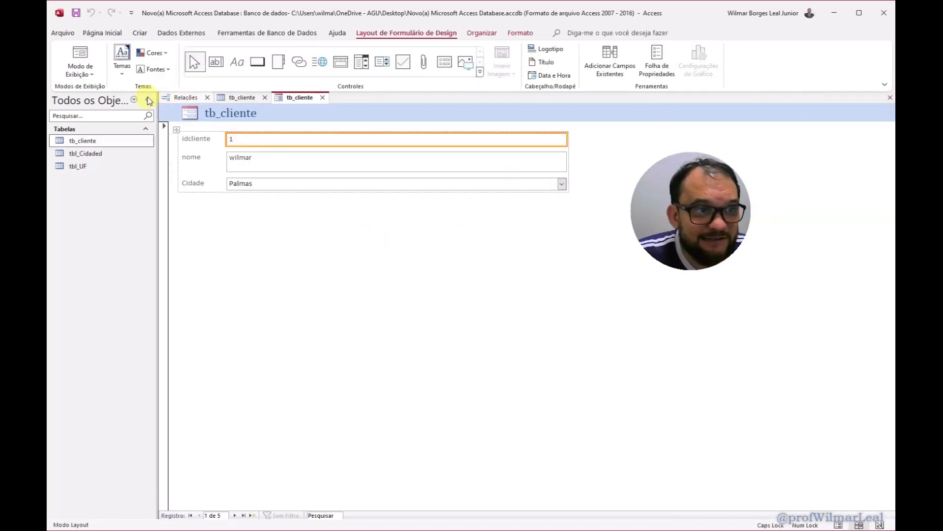
# Step: Save the new form under the name tb_cliente
pyautogui.rightClick(279, 98)
pyautogui.click(310, 104)
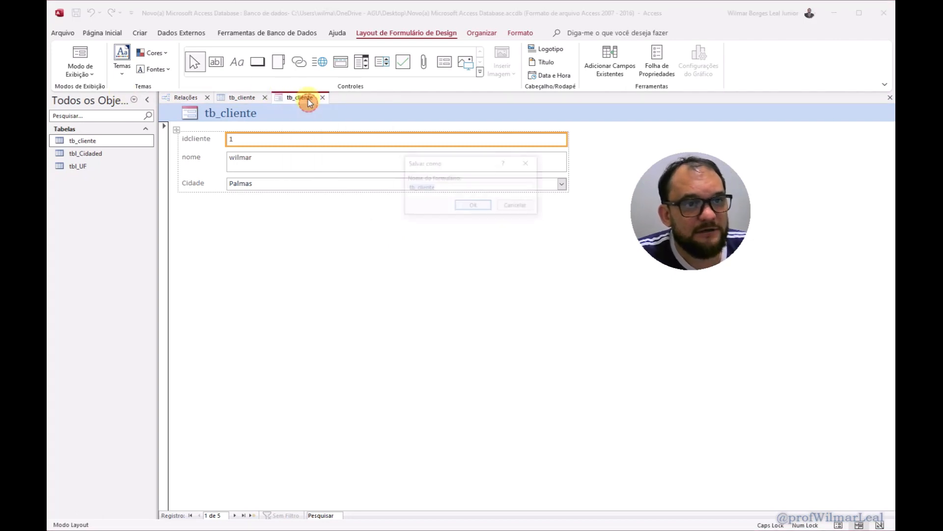
pyautogui.click(452, 187)
pyautogui.click(484, 208)
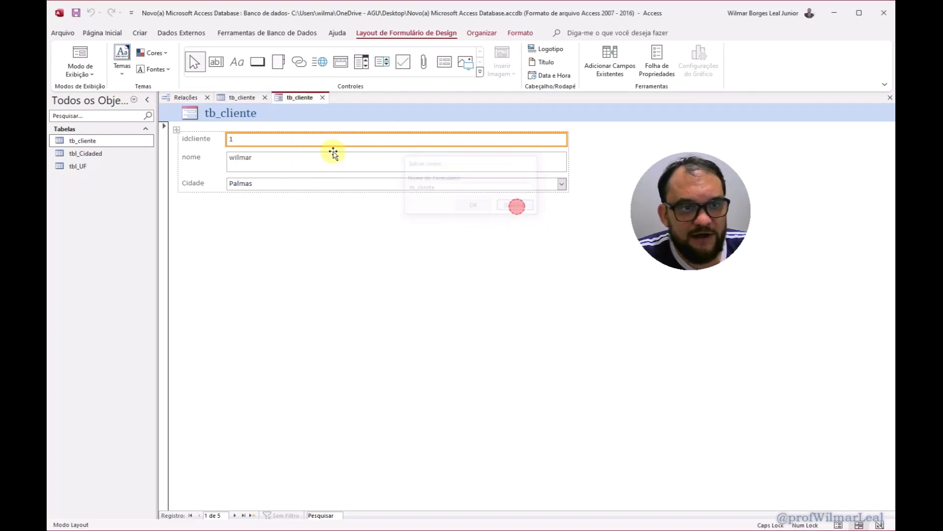
pyautogui.rightClick(305, 98)
pyautogui.click(339, 109)
pyautogui.click(478, 205)
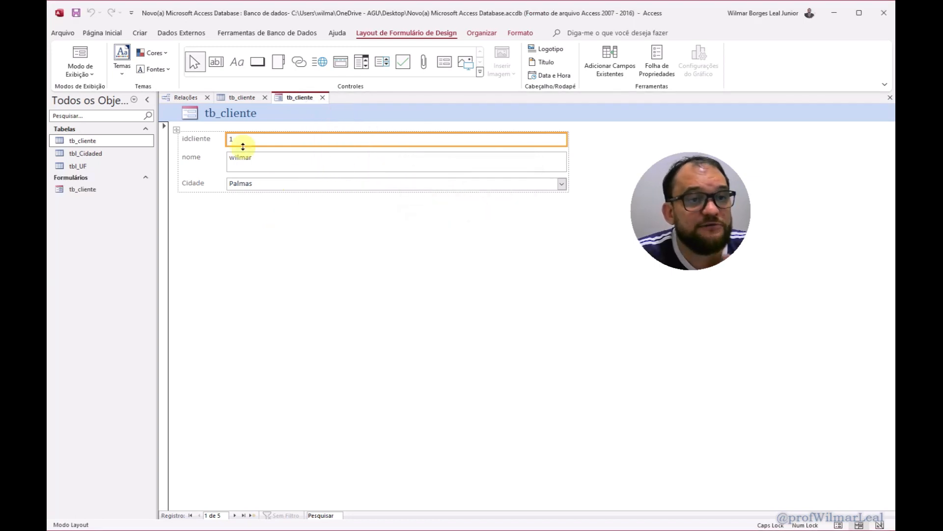
# Step: Show the form in form view and add a new record with a client's first name and the city São Paulo
pyautogui.click(80, 59)
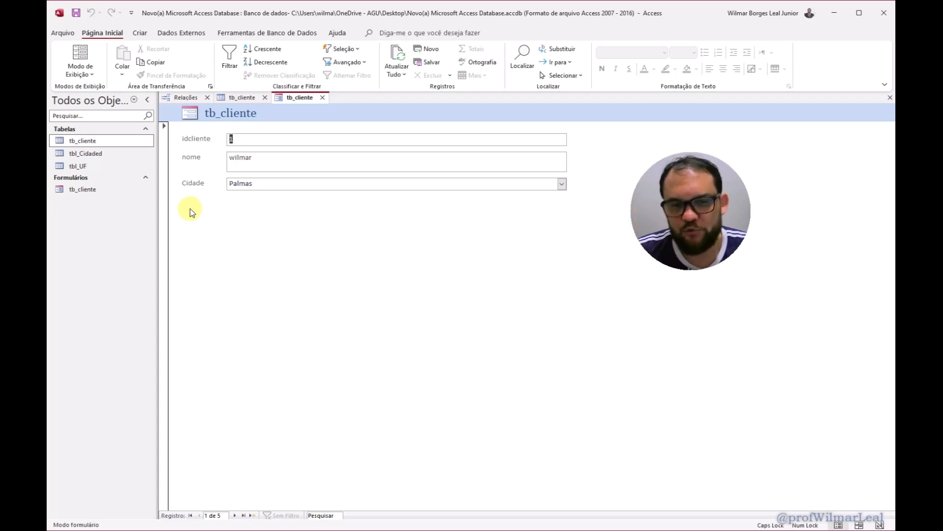
pyautogui.click(252, 516)
pyautogui.click(254, 160)
pyautogui.write('JOSEFINO')
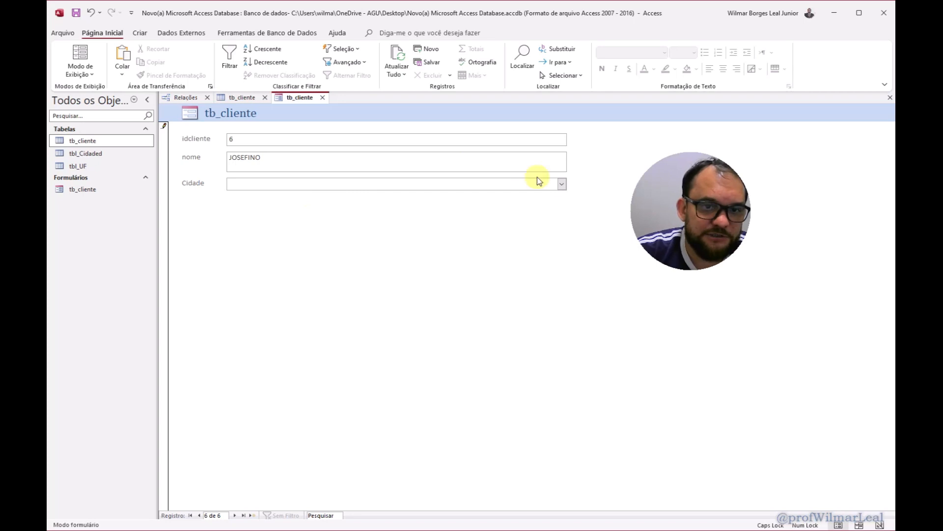
pyautogui.click(562, 184)
pyautogui.click(247, 283)
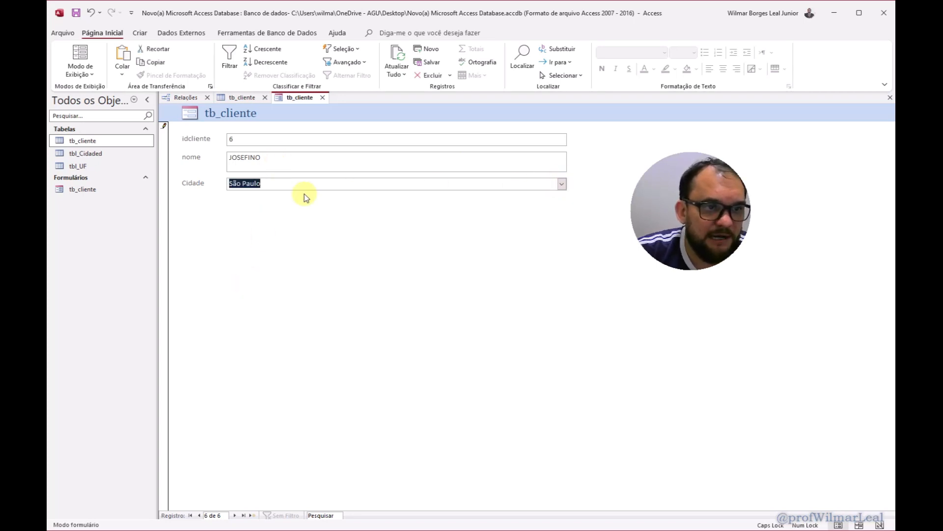
pyautogui.press('Tab')
# Step: Add another record in the form with a client's first name and the city Gurupi
pyautogui.click(313, 159)
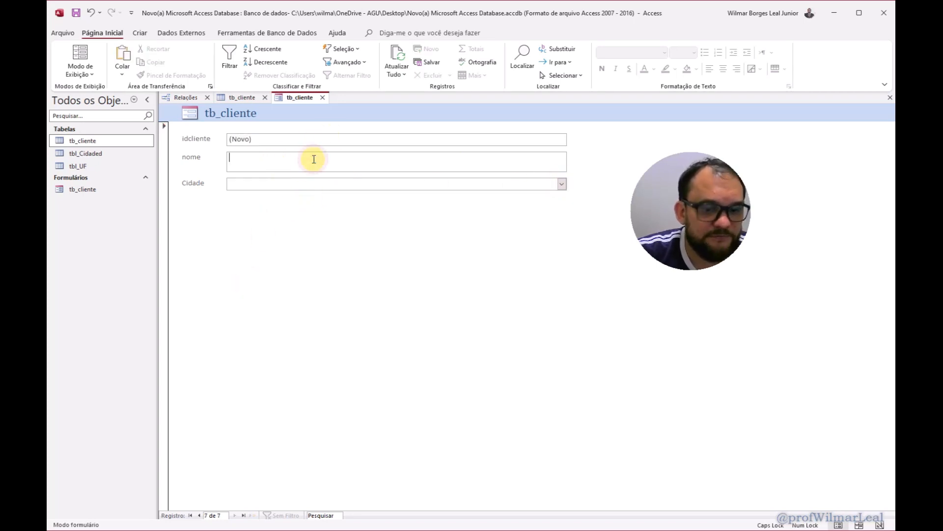
pyautogui.write('MARIAZINHA')
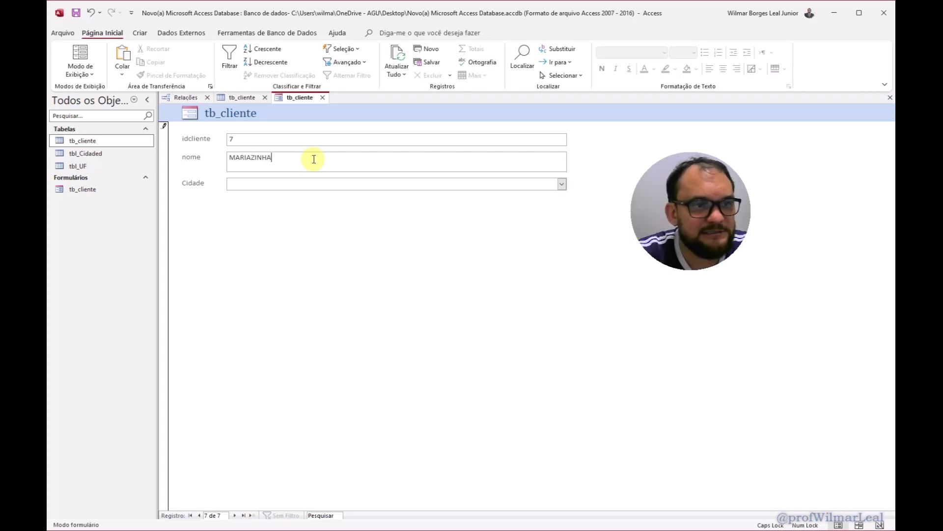
pyautogui.click(346, 180)
pyautogui.click(412, 181)
pyautogui.click(562, 184)
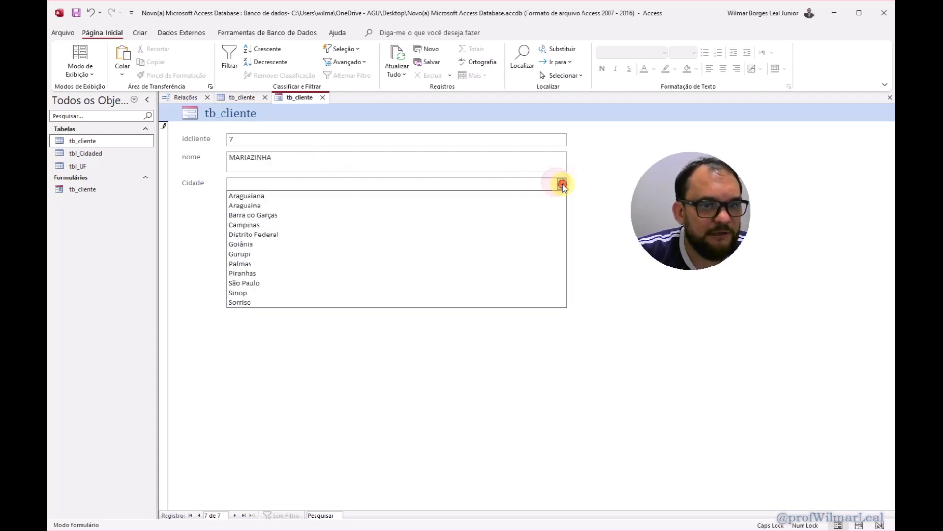
pyautogui.click(280, 252)
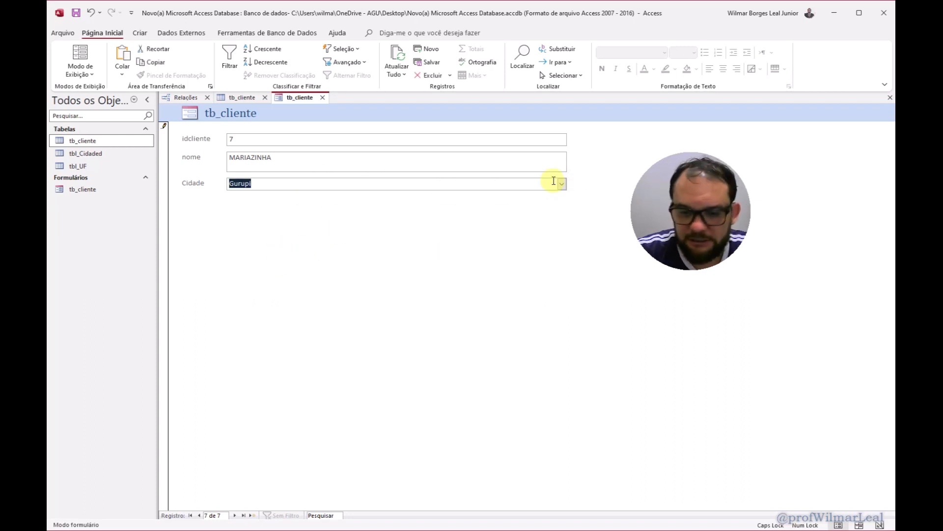
pyautogui.press('Tab')
# Step: Enter a further client record in the form with a first name and the city Goiânia
pyautogui.click(321, 158)
pyautogui.write('ALFREDO')
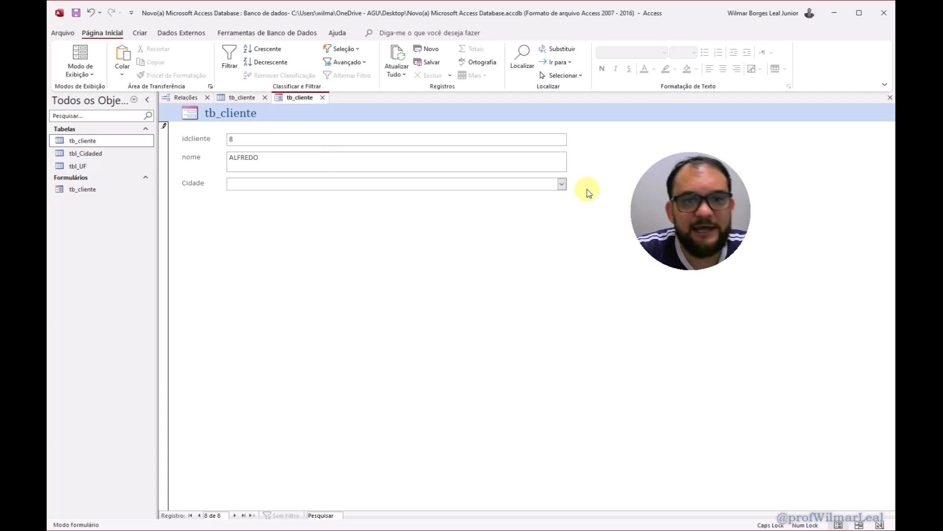
pyautogui.click(561, 184)
pyautogui.click(256, 247)
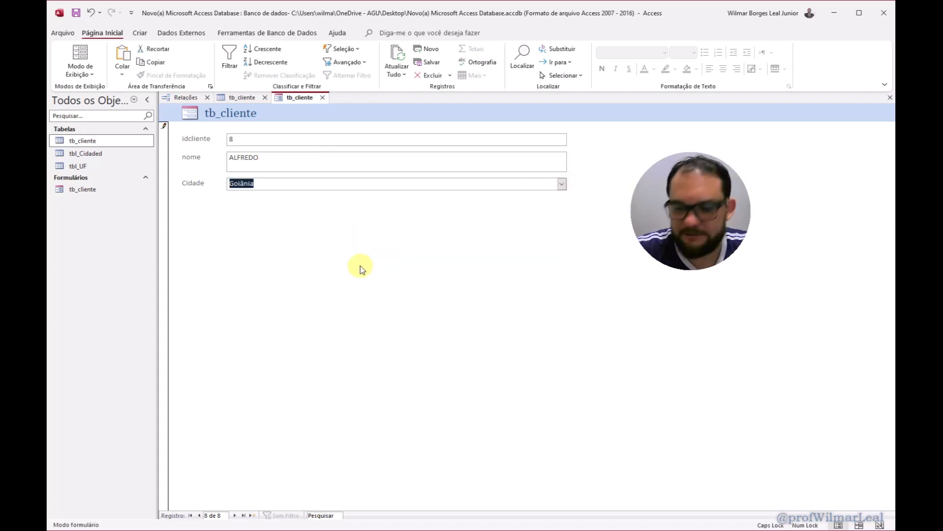
pyautogui.press('Tab')
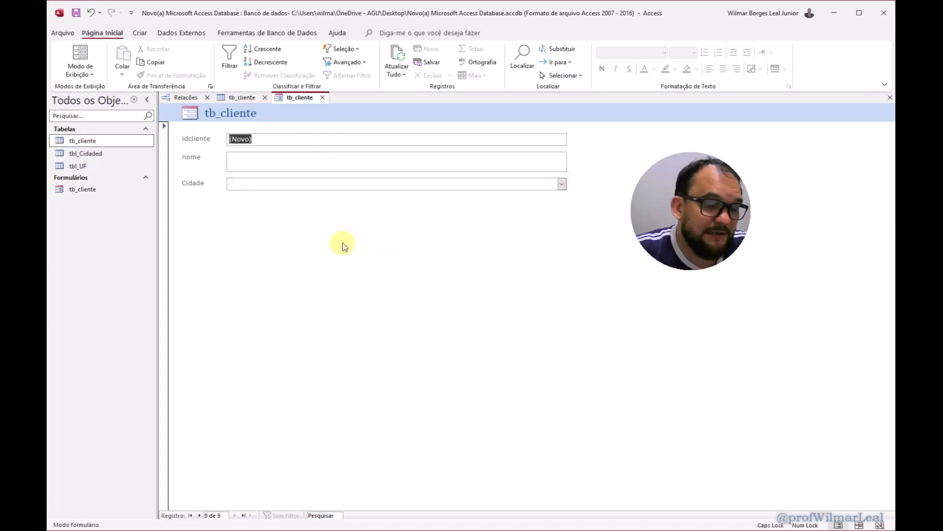
# Step: Close the form and reopen the tb_cliente table to review the records entered through it
pyautogui.click(322, 97)
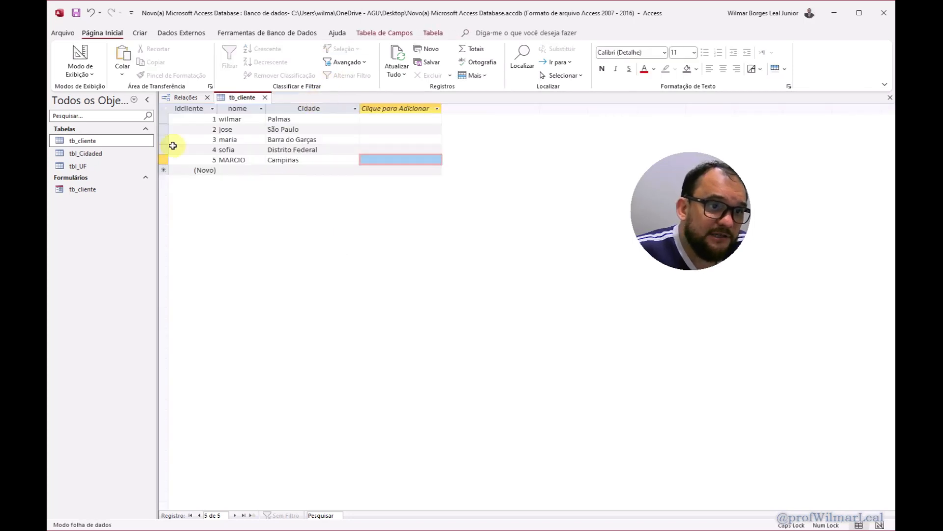
pyautogui.click(265, 97)
pyautogui.doubleClick(83, 142)
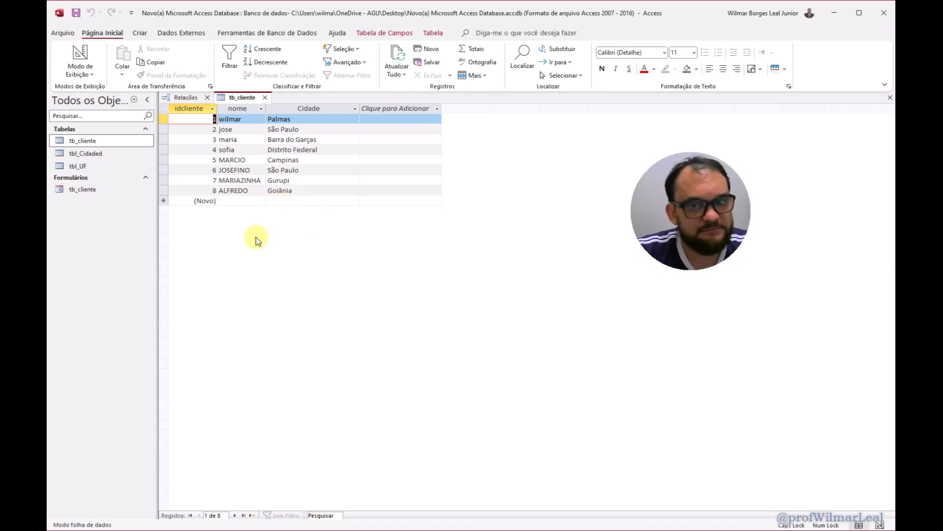
pyautogui.click(143, 34)
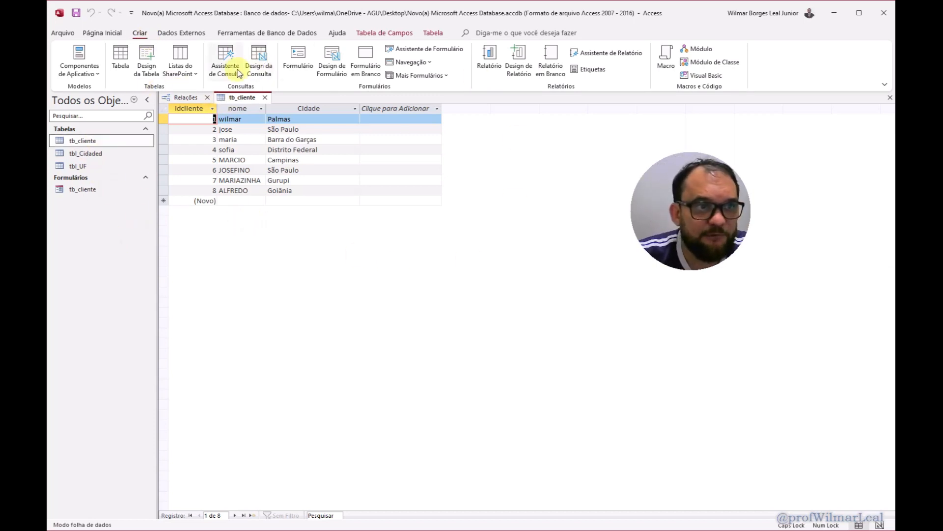
pyautogui.click(258, 60)
pyautogui.click(264, 97)
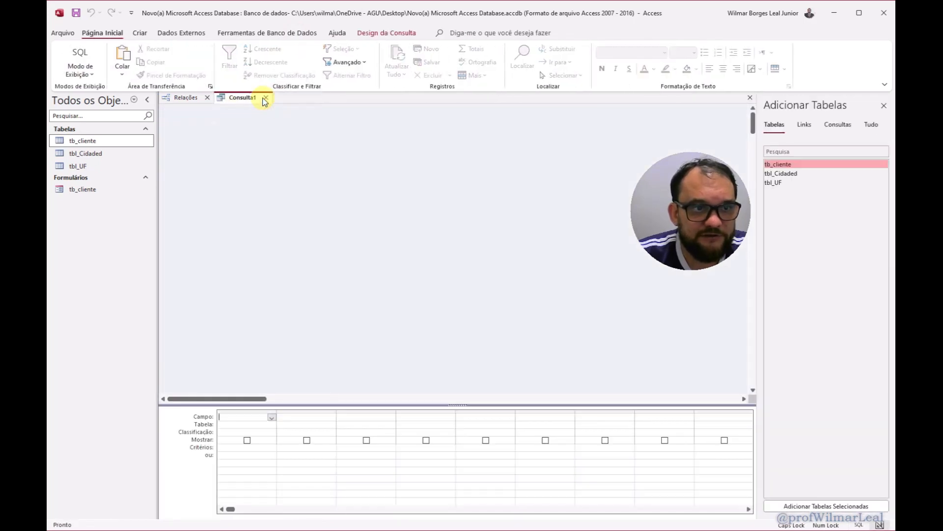
pyautogui.click(264, 97)
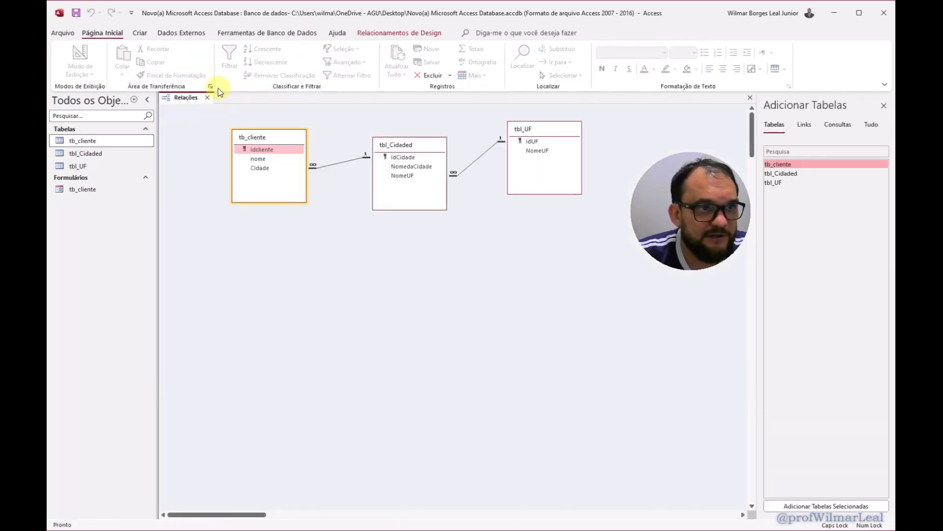
# Step: Create a new query in design view and add the tables tb_cliente, tbl_Cidaded and tbl_UF to it
pyautogui.click(140, 33)
pyautogui.click(228, 74)
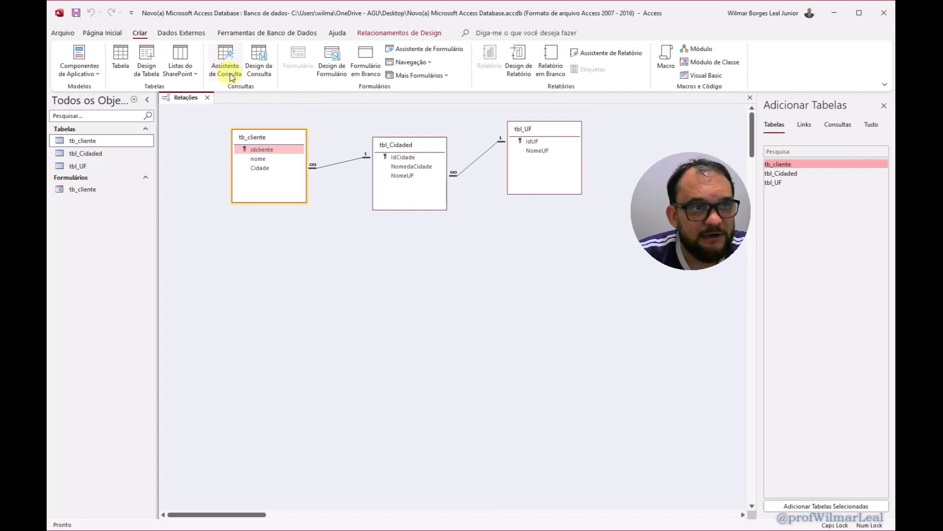
pyautogui.press('Escape')
pyautogui.click(258, 67)
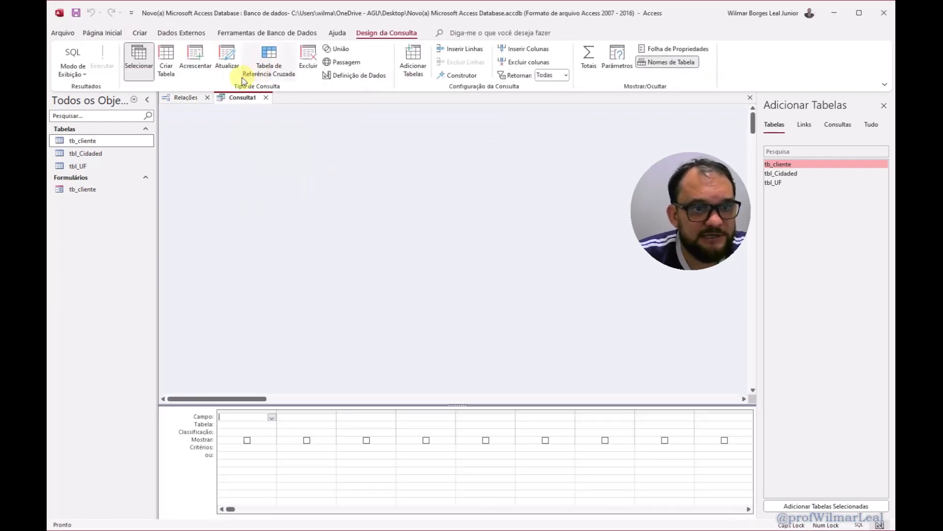
pyautogui.doubleClick(784, 165)
pyautogui.doubleClick(788, 173)
pyautogui.doubleClick(788, 183)
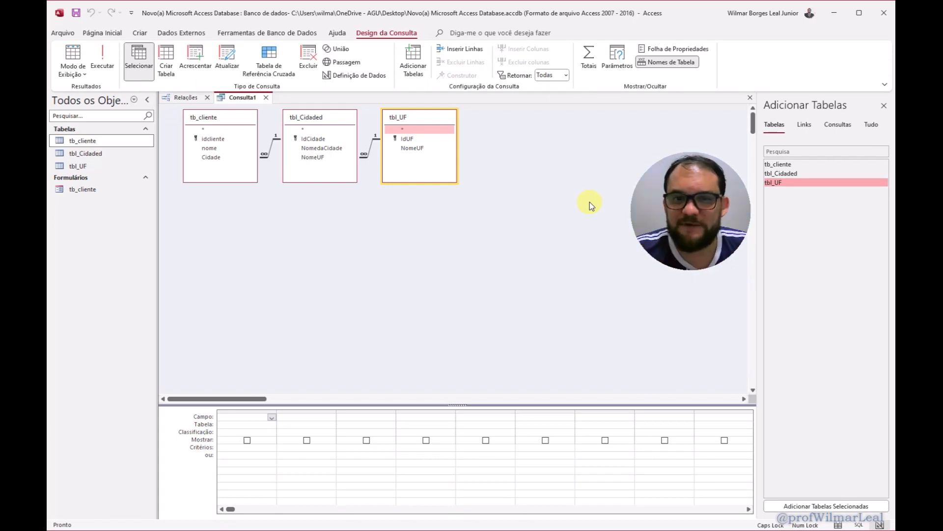
# Step: Add the fields nome from tb_cliente and NomeUF from tbl_UF to the query grid and run the query
pyautogui.click(271, 417)
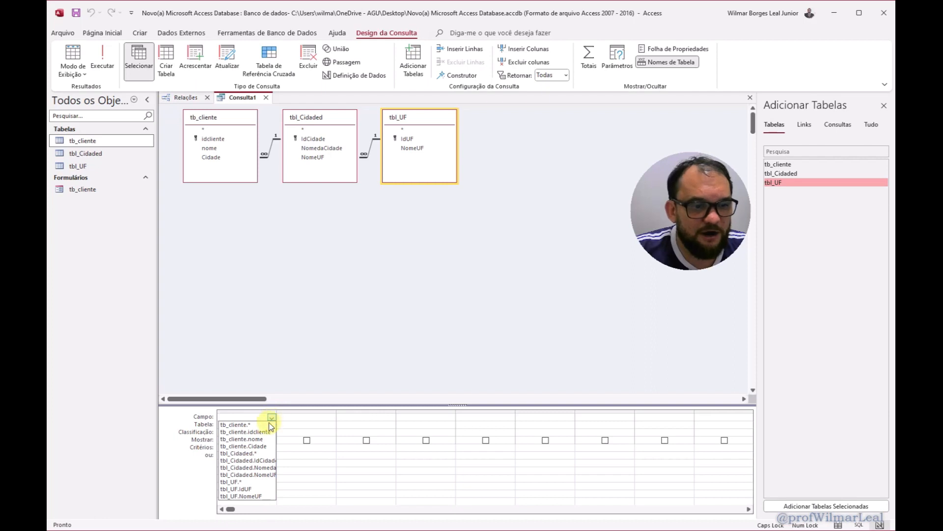
pyautogui.click(269, 230)
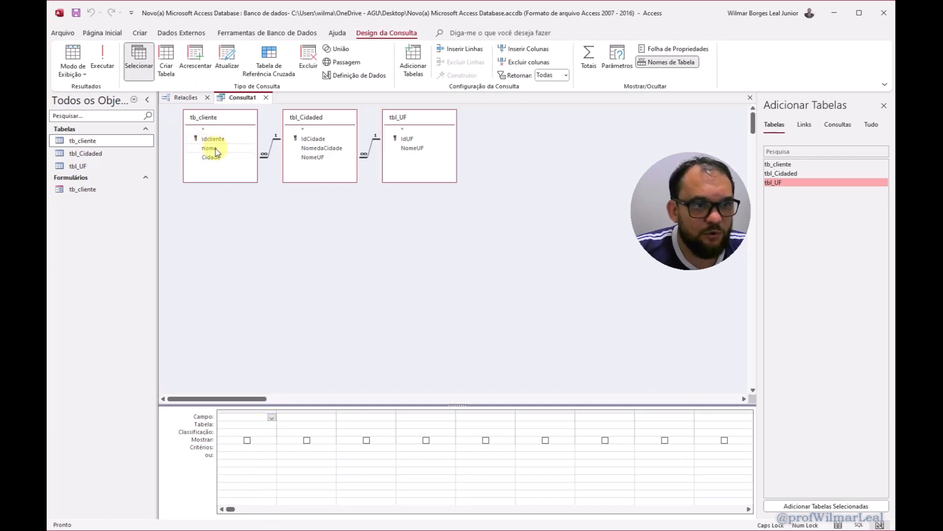
pyautogui.moveTo(216, 150); pyautogui.dragTo(249, 415)
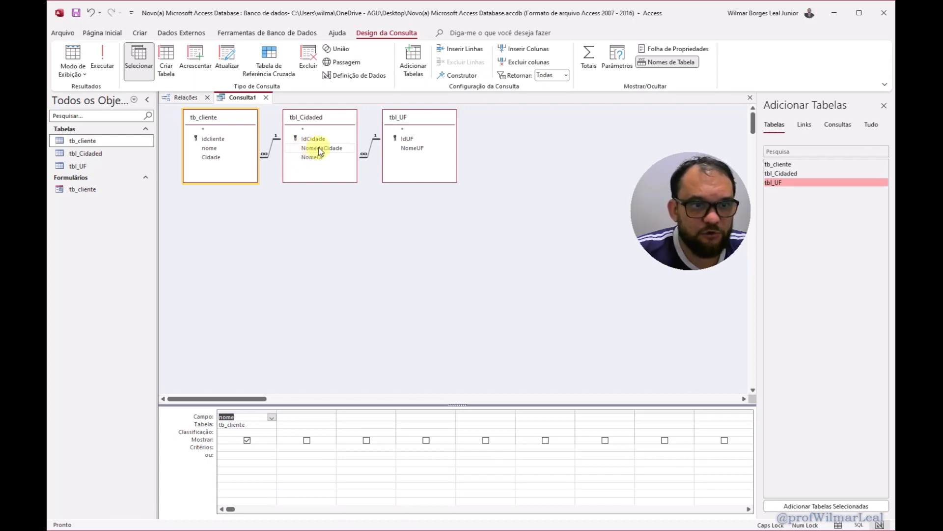
pyautogui.moveTo(412, 151); pyautogui.dragTo(317, 424)
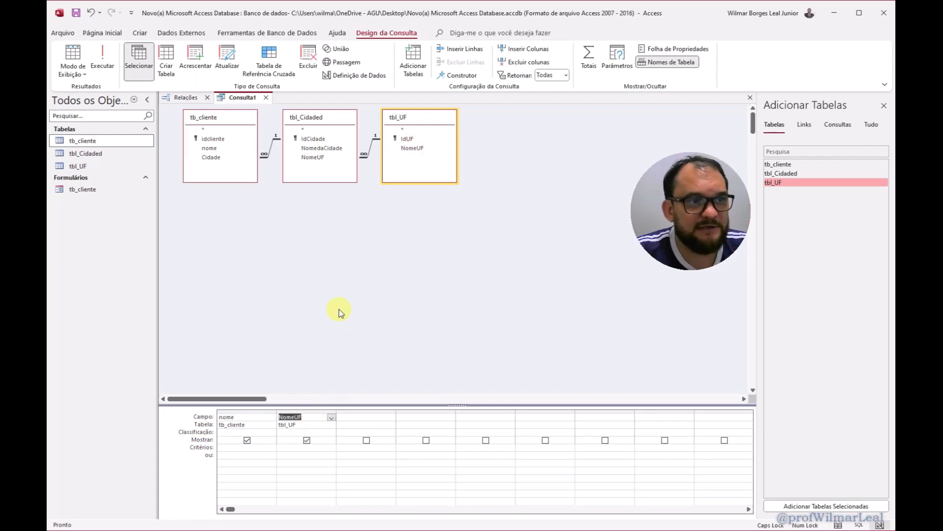
pyautogui.click(103, 61)
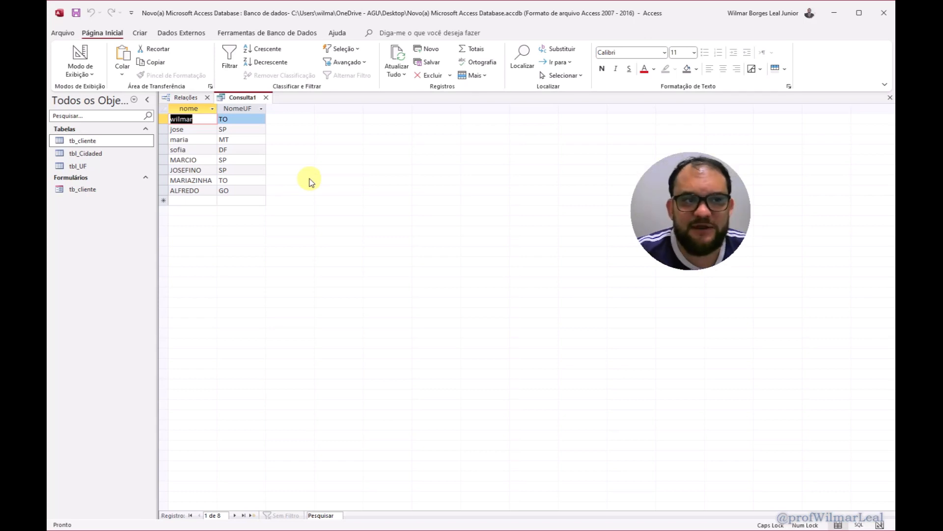
# Step: Return to the query design, add the NomedaCidade field from tbl_Cidaded as the third column, and run the query again
pyautogui.click(80, 54)
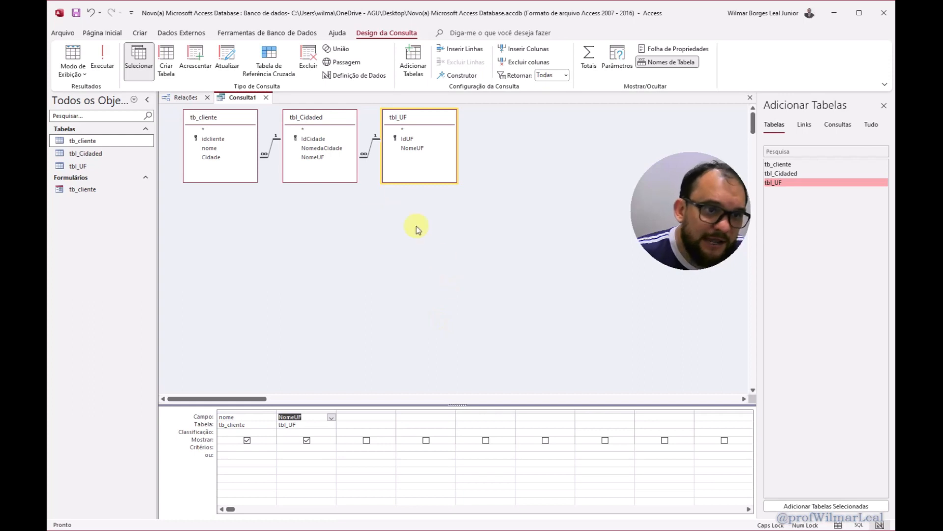
pyautogui.moveTo(322, 148); pyautogui.dragTo(364, 417)
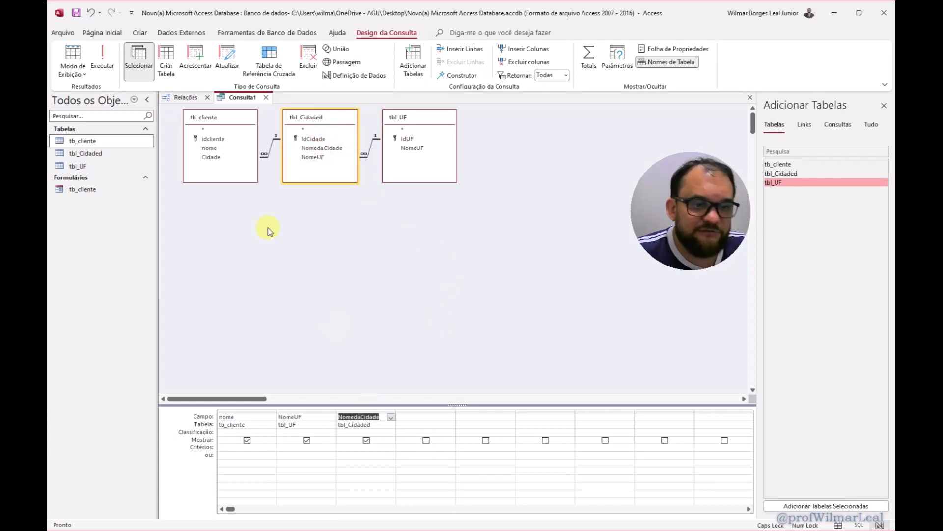
pyautogui.click(100, 64)
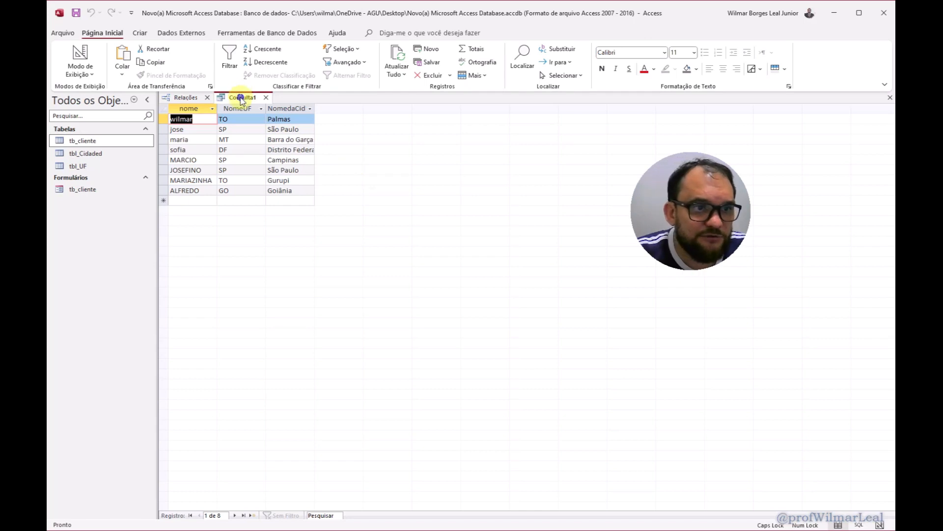
# Step: Save the query under the name CONSUTAL
pyautogui.click(260, 108)
pyautogui.hotkey('ctrl', 's')
pyautogui.write('CONSUTAL')
pyautogui.press('Return')
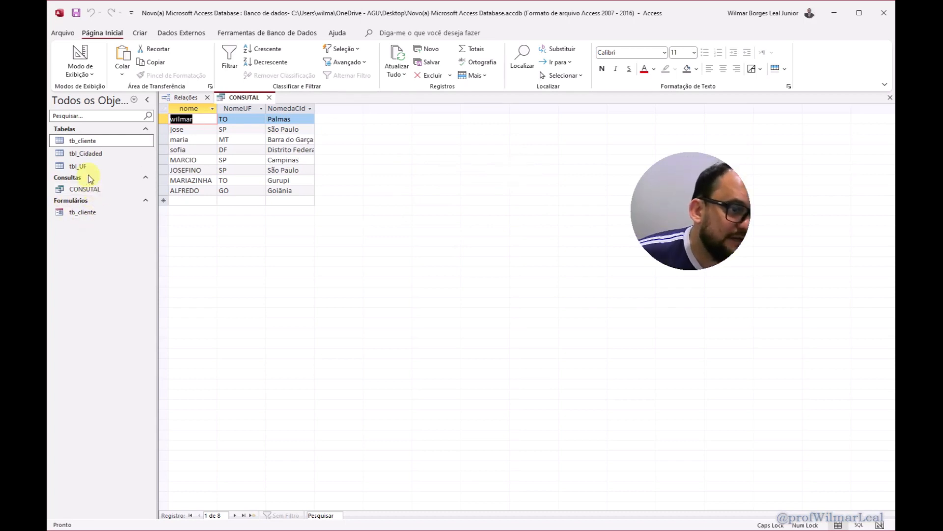
# Step: Compare the tb_cliente table with the CONSUTAL query results and examine the links between the tables in the relationships diagram
pyautogui.doubleClick(87, 141)
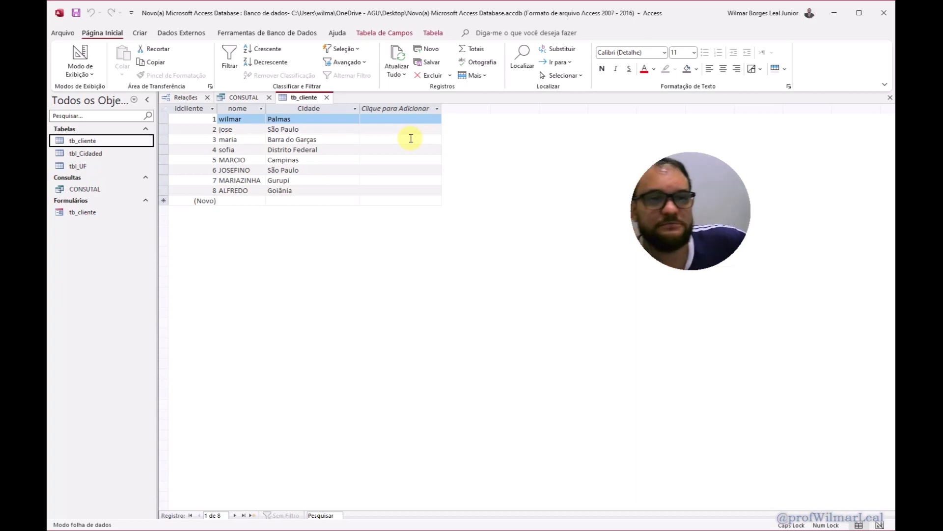
pyautogui.click(242, 98)
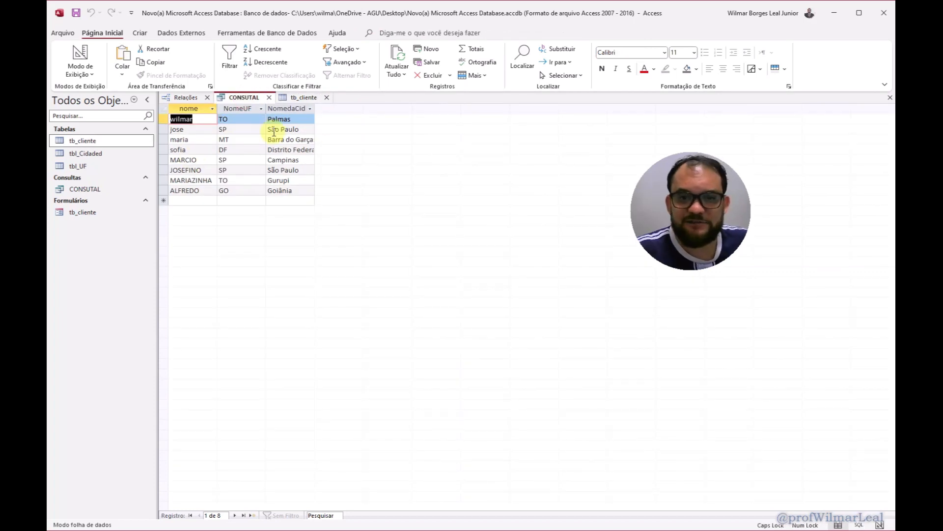
pyautogui.click(185, 98)
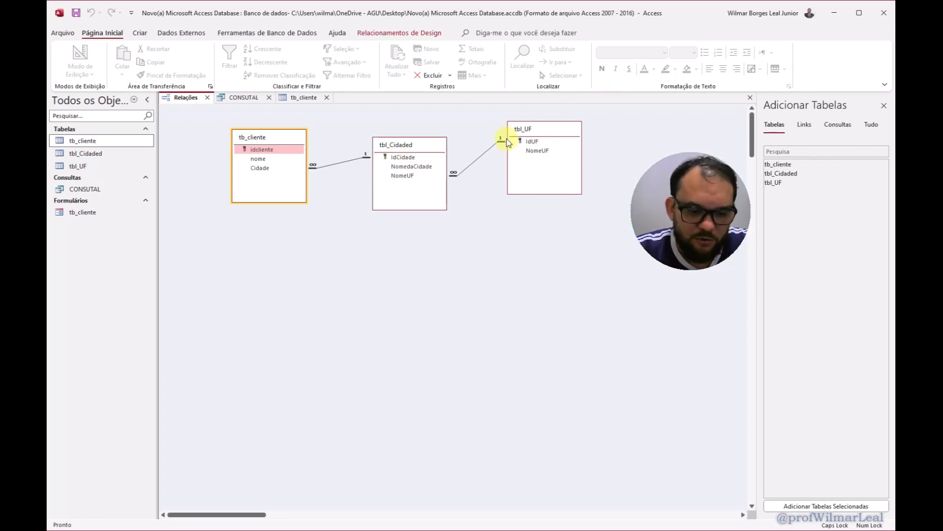
pyautogui.press('alt')
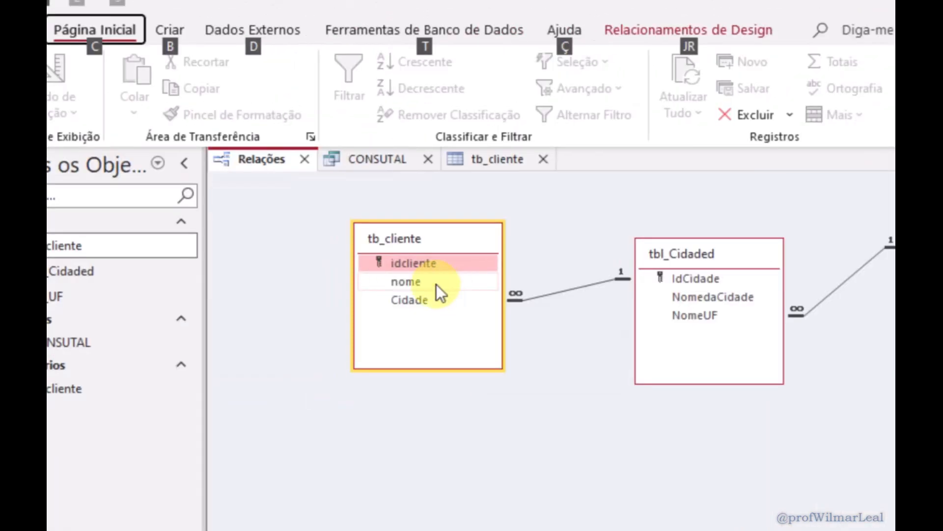
pyautogui.press('alt')
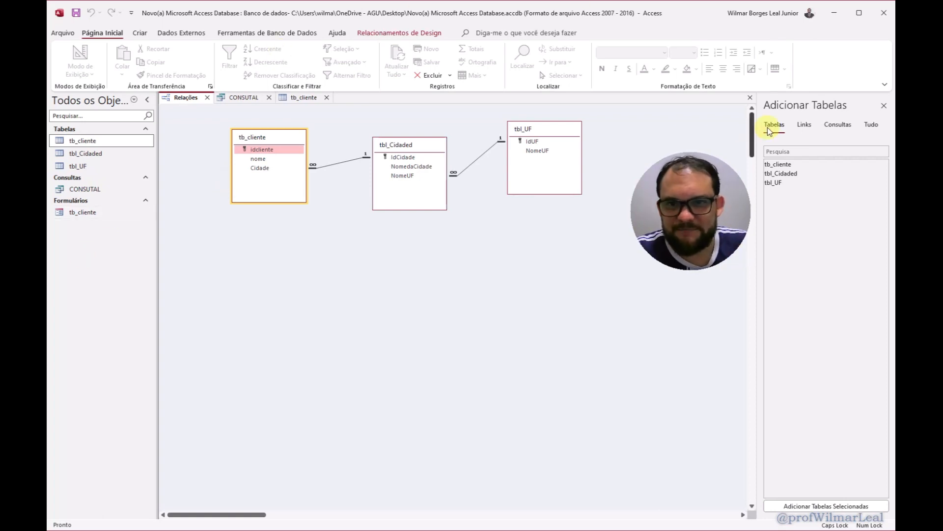
# Step: Minimize Access, switch to the Aula1 spreadsheet in Google Sheets and rename the sheet Página1 as UF
pyautogui.click(834, 13)
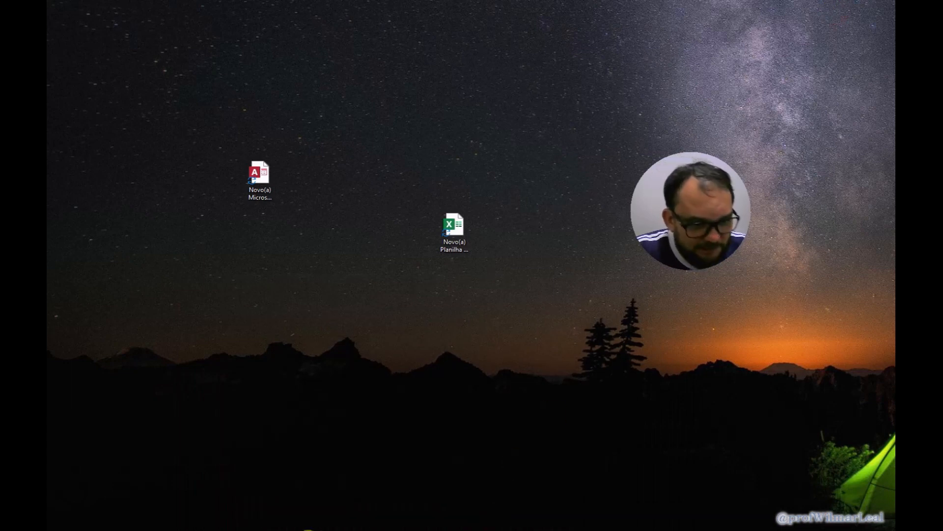
pyautogui.click(346, 528)
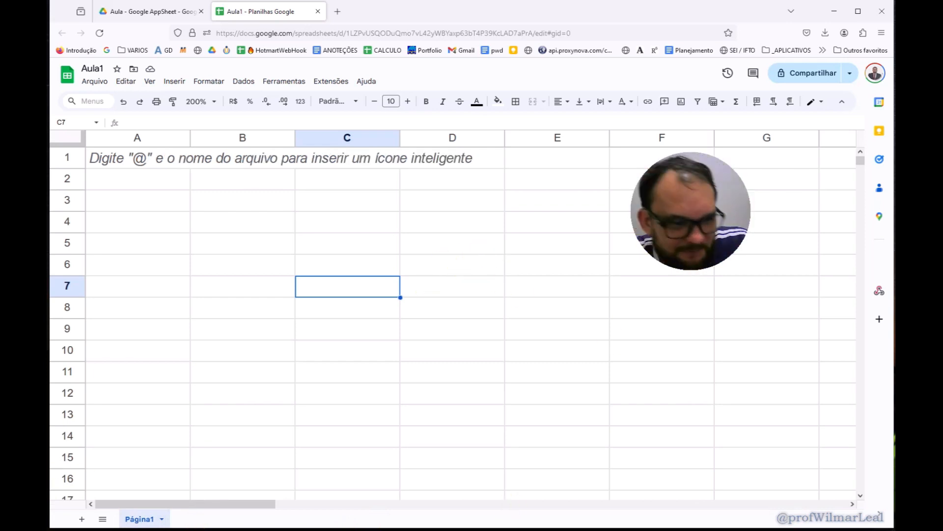
pyautogui.doubleClick(134, 519)
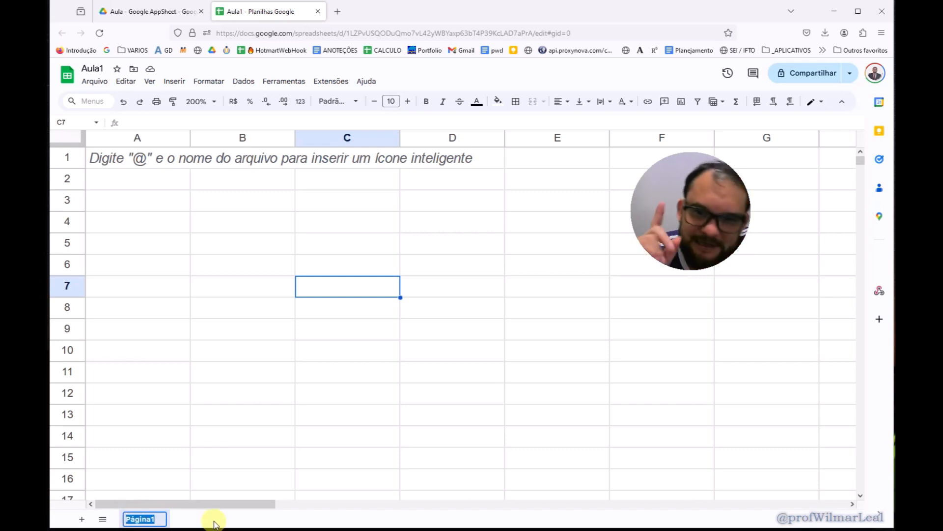
pyautogui.write('UF')
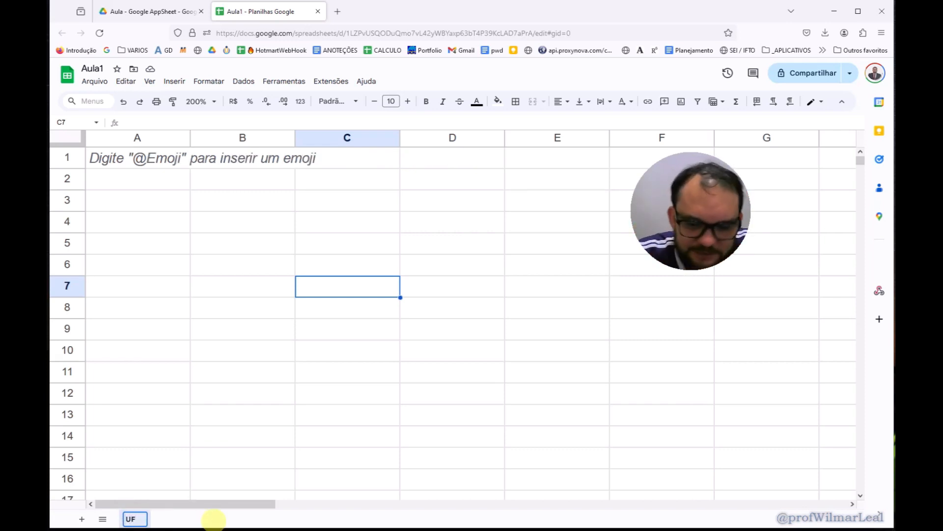
pyautogui.press('Return')
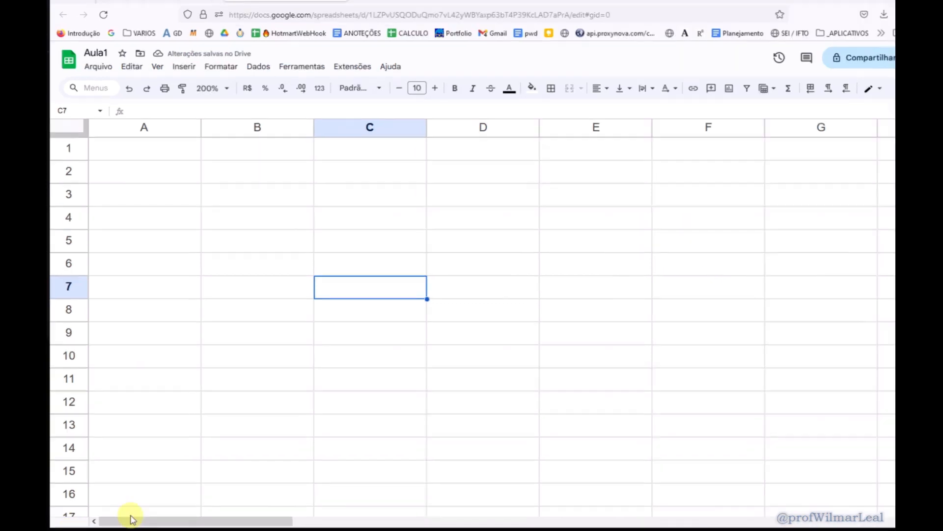
# Step: Add a second sheet to the spreadsheet and name it CIDADE
pyautogui.click(83, 521)
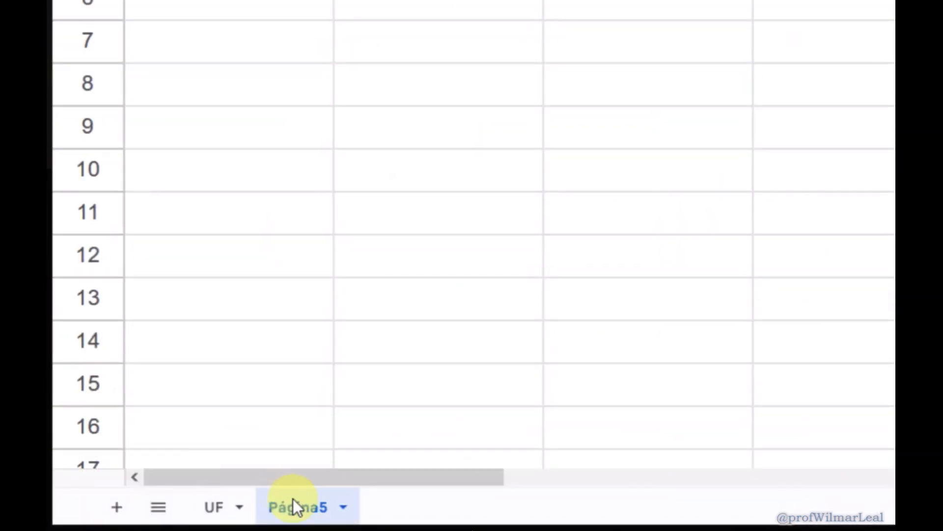
pyautogui.doubleClick(293, 499)
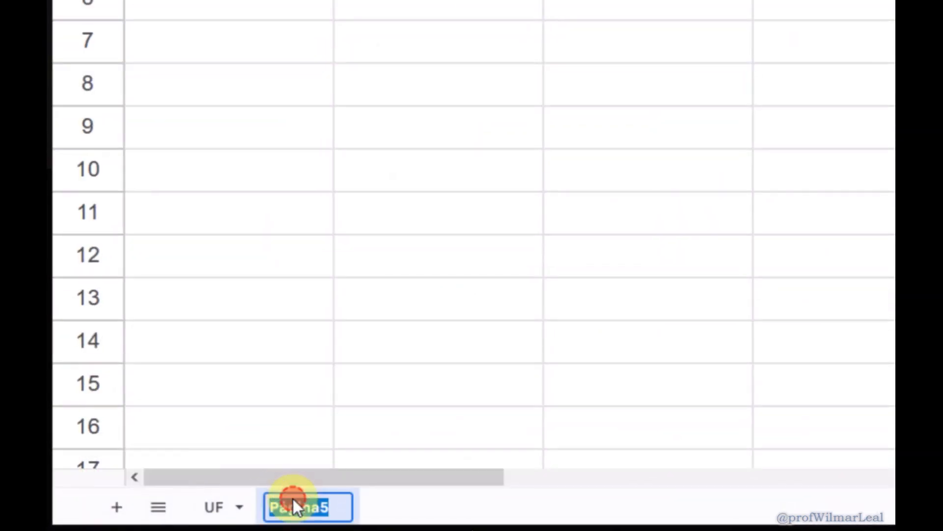
pyautogui.write('CIDADE')
pyautogui.press('Return')
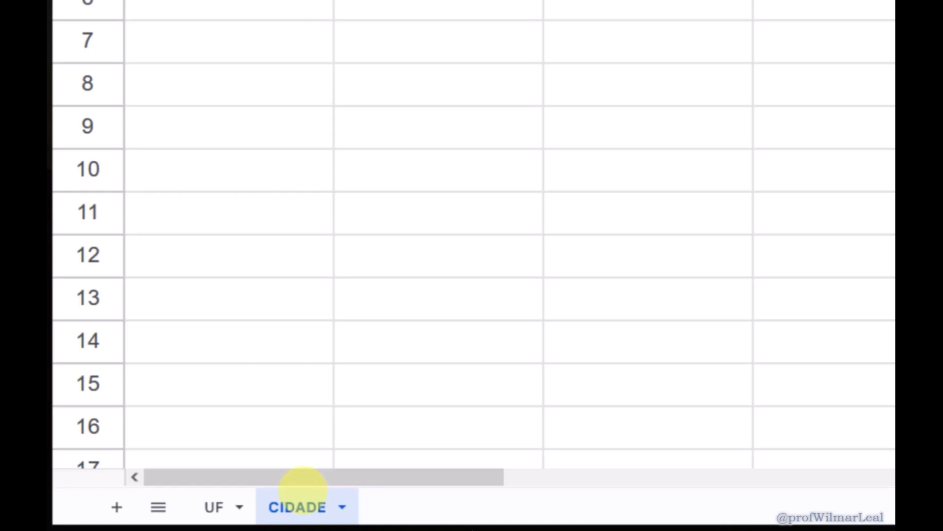
# Step: Add a third sheet to the spreadsheet and name it CLIENTE
pyautogui.click(117, 507)
pyautogui.doubleClick(409, 511)
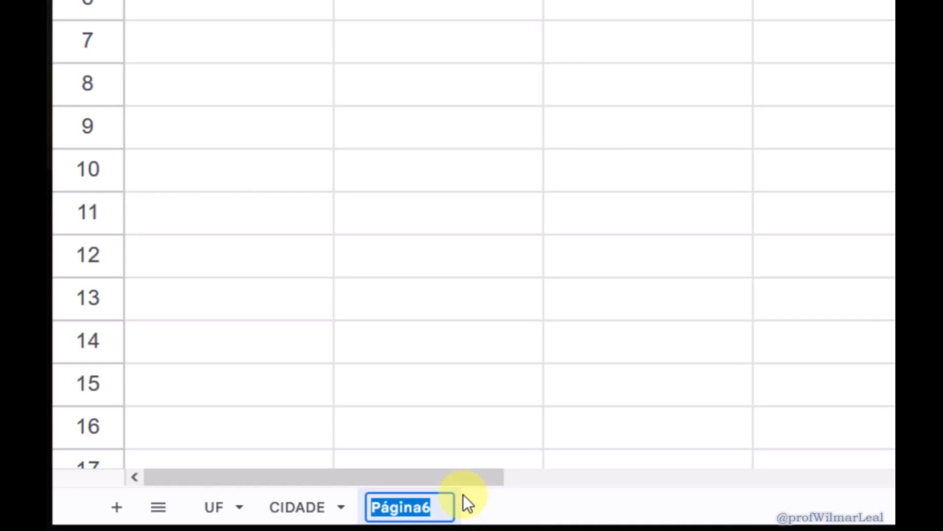
pyautogui.write('CLIENTE')
pyautogui.press('Return')
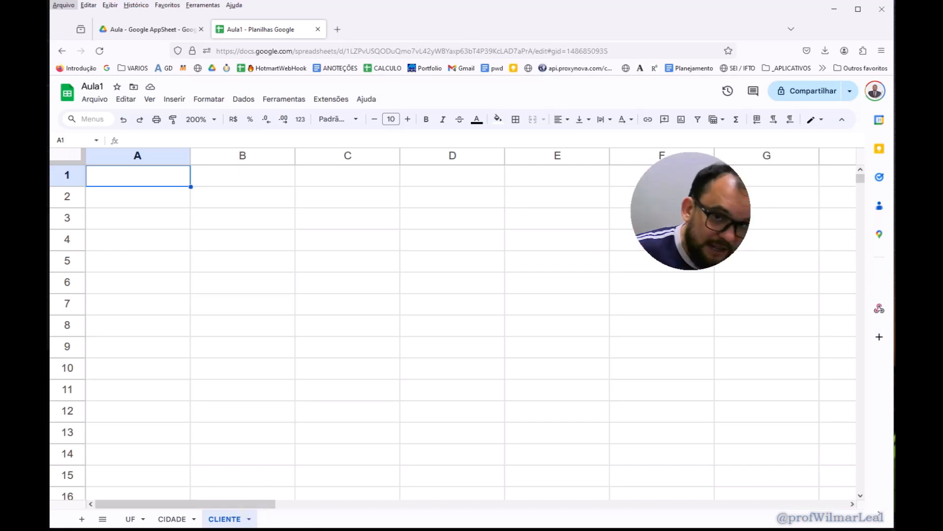
# Step: Enter the column headers UUID in A1 and UF in B1 of the UF sheet
pyautogui.click(130, 519)
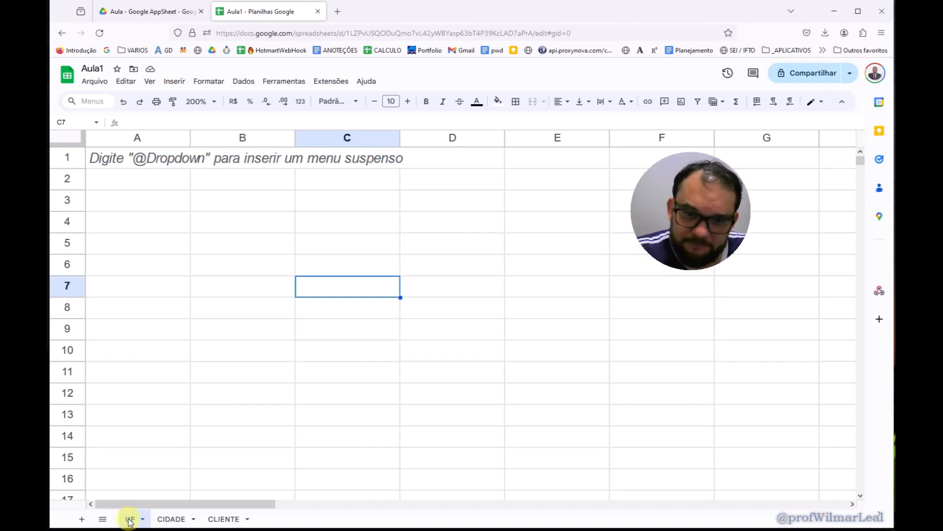
pyautogui.click(182, 183)
pyautogui.click(154, 163)
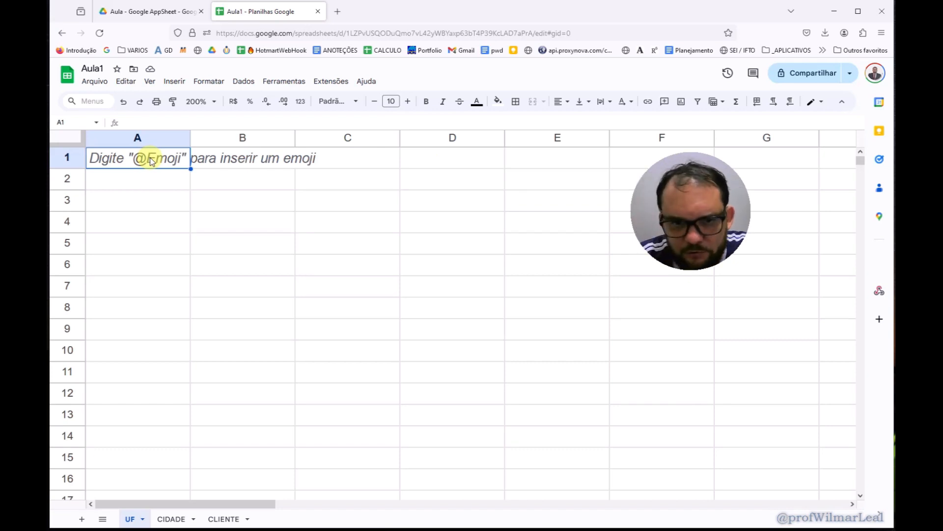
pyautogui.write('UU')
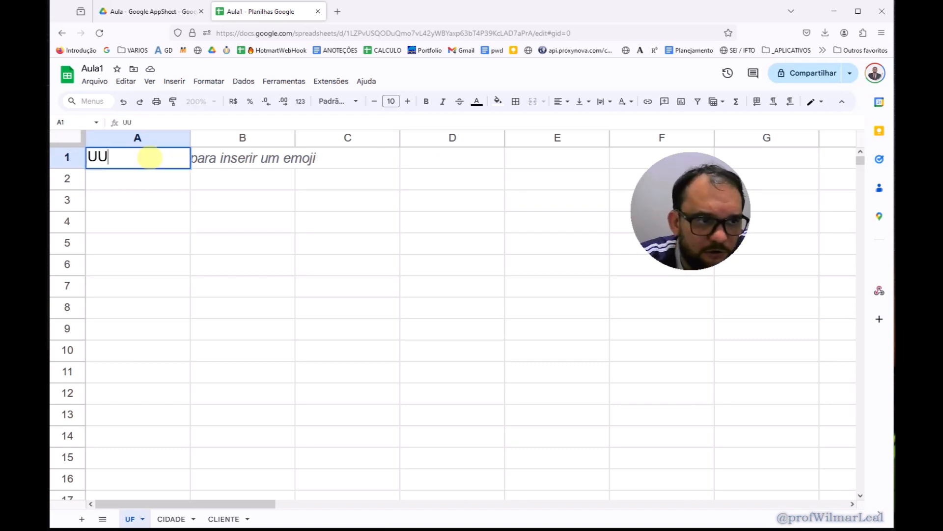
pyautogui.write('ID')
pyautogui.press('Return')
pyautogui.click(149, 158)
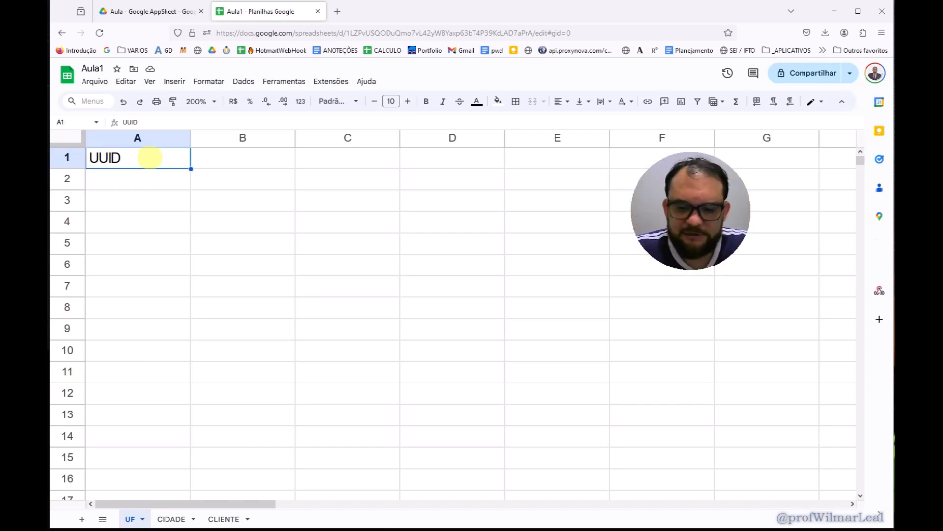
pyautogui.press('Tab')
pyautogui.write('UG')
pyautogui.press('BackSpace')
pyautogui.write('F')
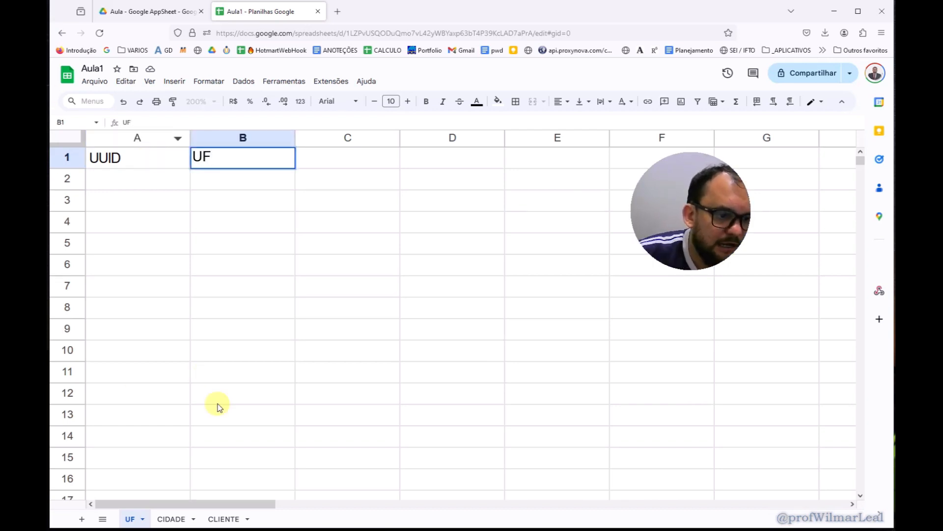
# Step: Enter the column headers UUID in A1 and NOME DA CIDADE in B1 of the CIDADE sheet
pyautogui.click(170, 519)
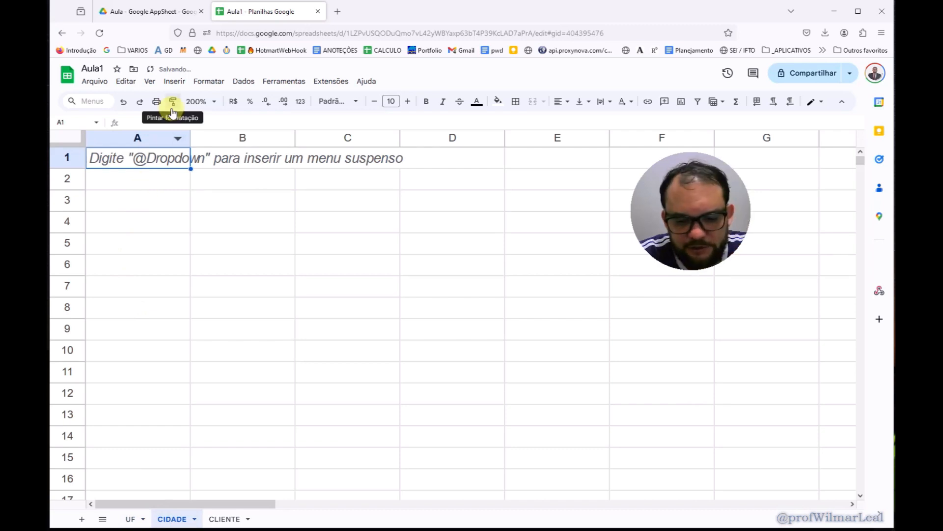
pyautogui.write('UUID')
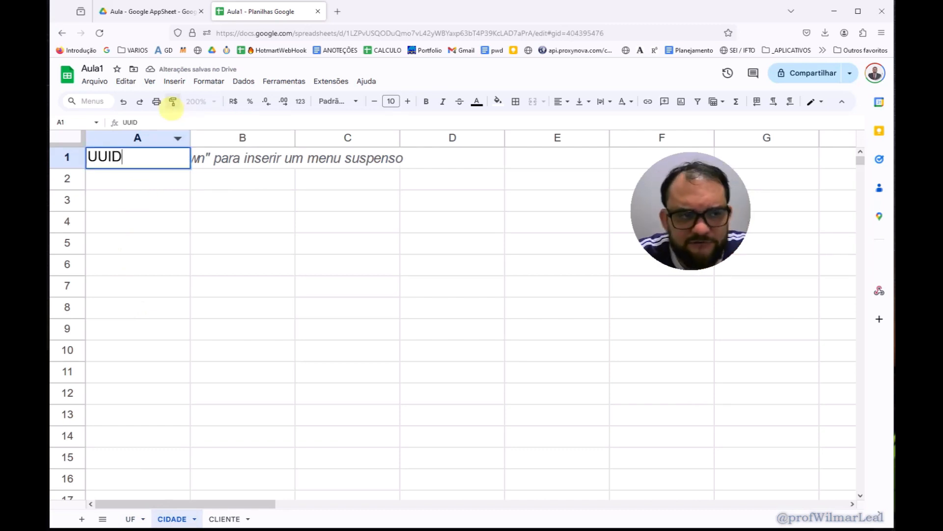
pyautogui.press('Tab')
pyautogui.write('NOME DA CIDADE')
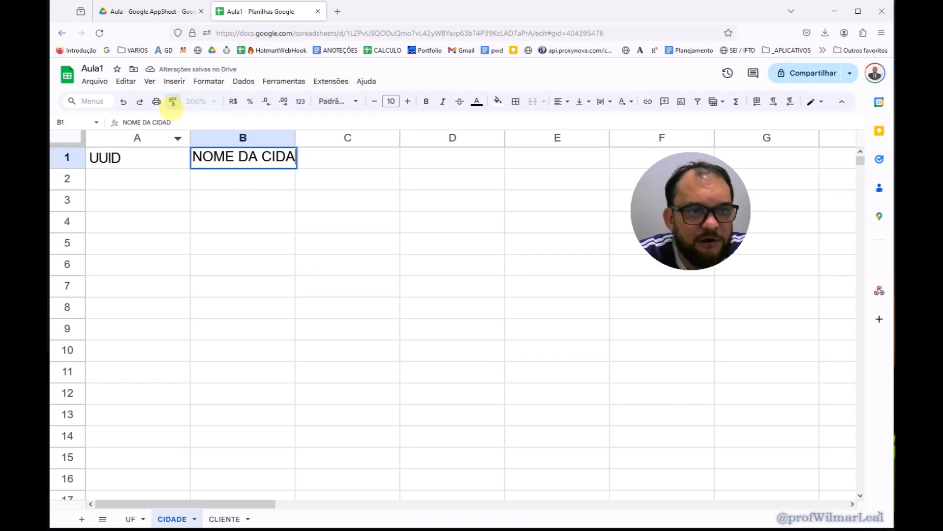
pyautogui.press('Return')
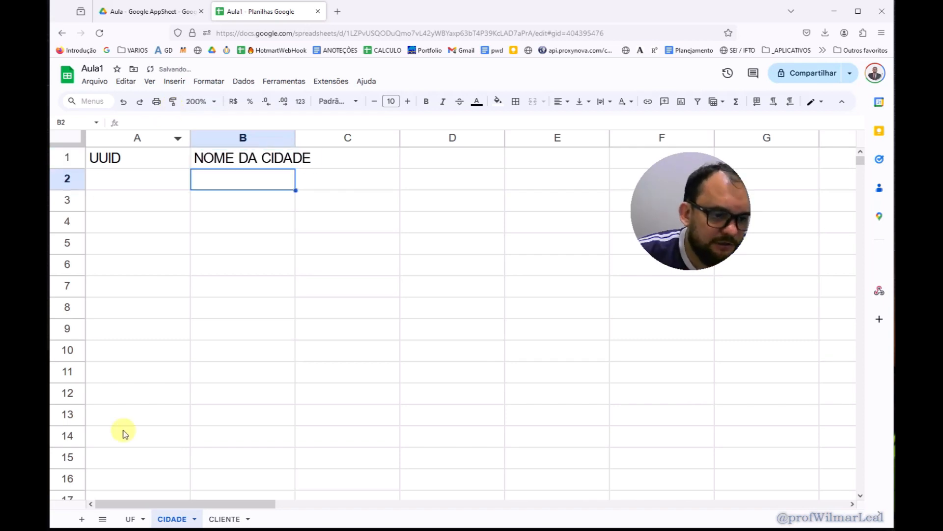
# Step: Enter the column headers UUID in A1 and NOME DO CLIENTE in B1 of the CLIENTE sheet
pyautogui.click(224, 518)
pyautogui.write('UUID')
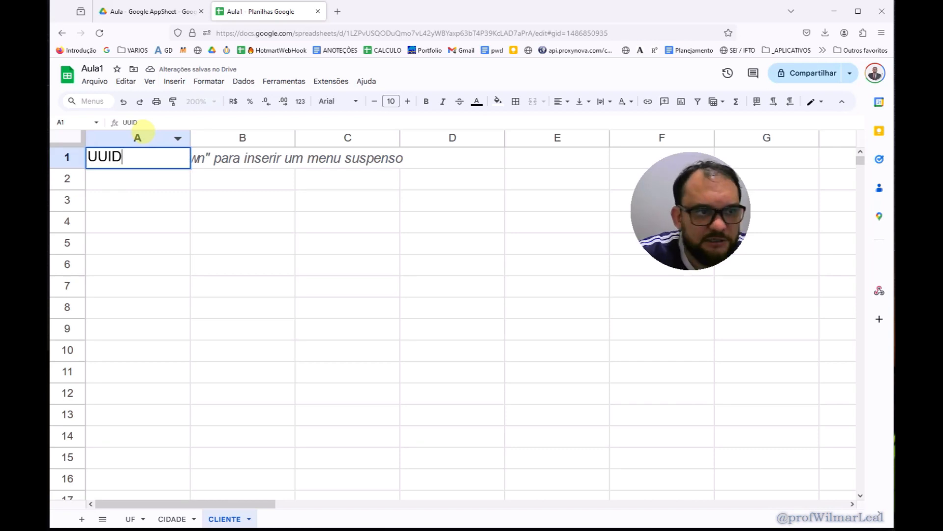
pyautogui.press('Tab')
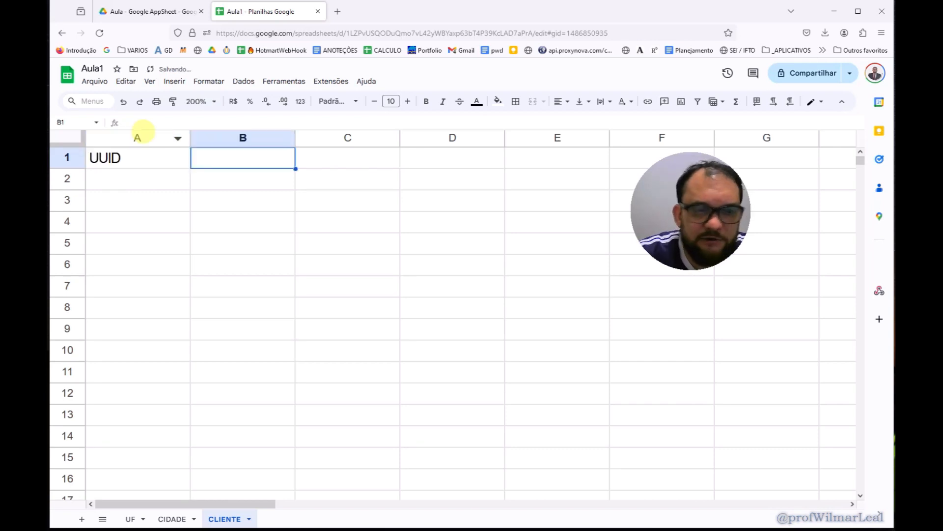
pyautogui.write('NOME DO CLIENTE')
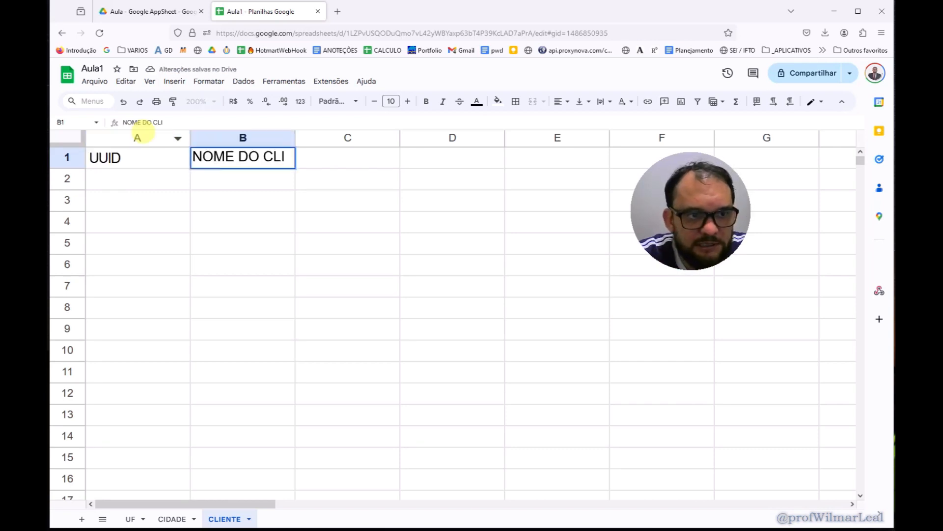
pyautogui.press('BackSpace')
pyautogui.write('ENTE')
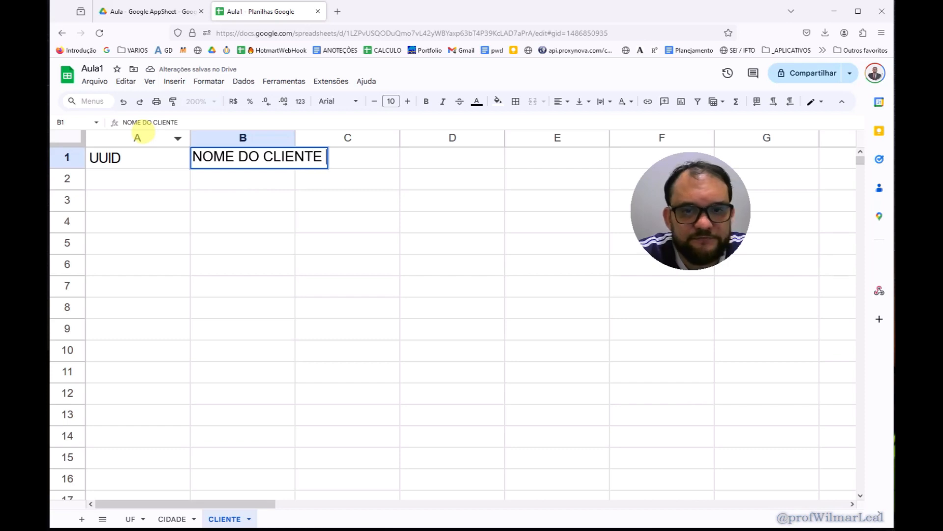
pyautogui.press('Return')
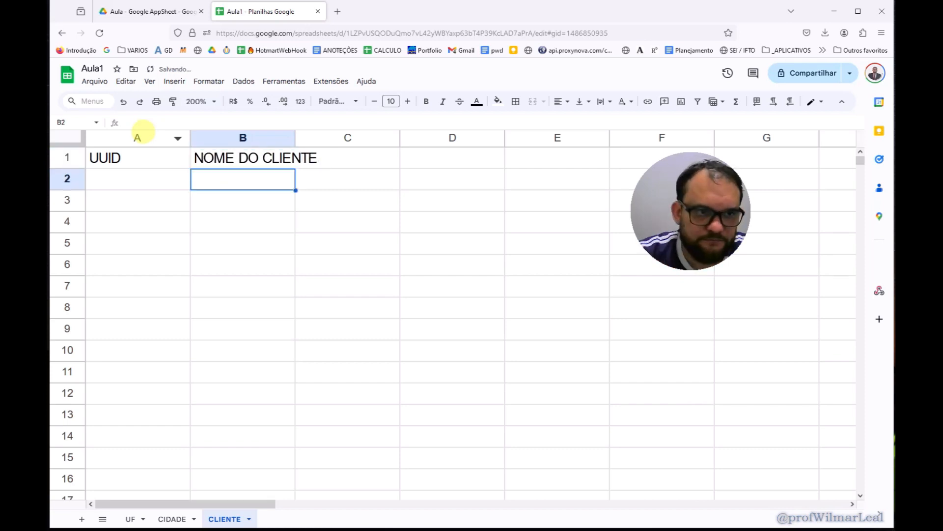
pyautogui.press('Up')
pyautogui.press('Right')
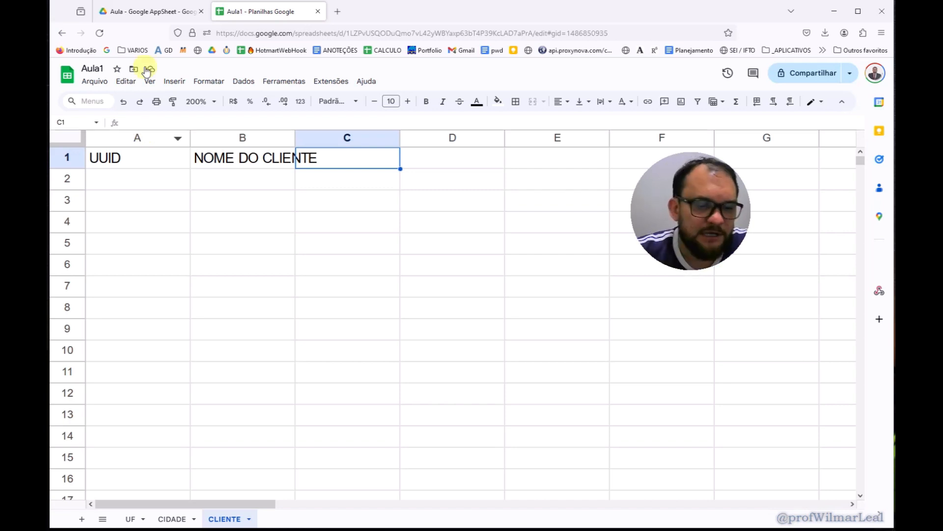
# Step: Enter the sample states TO, SP, RJ and MT in B2:B5 of the UF sheet
pyautogui.click(128, 518)
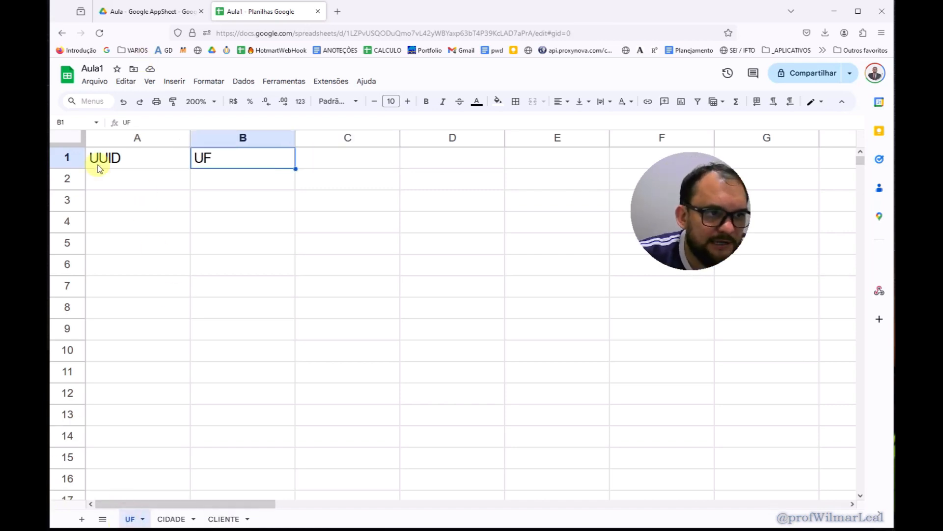
pyautogui.click(113, 178)
pyautogui.click(225, 182)
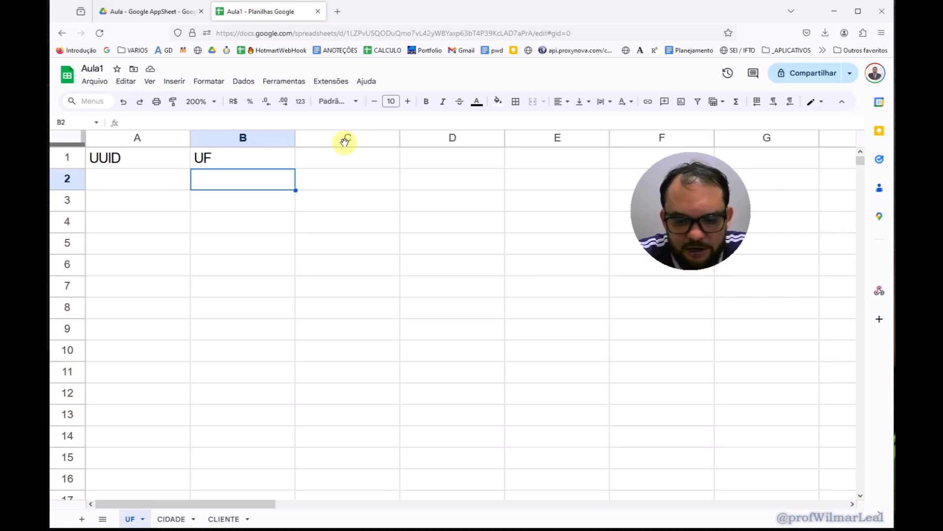
pyautogui.write('TO')
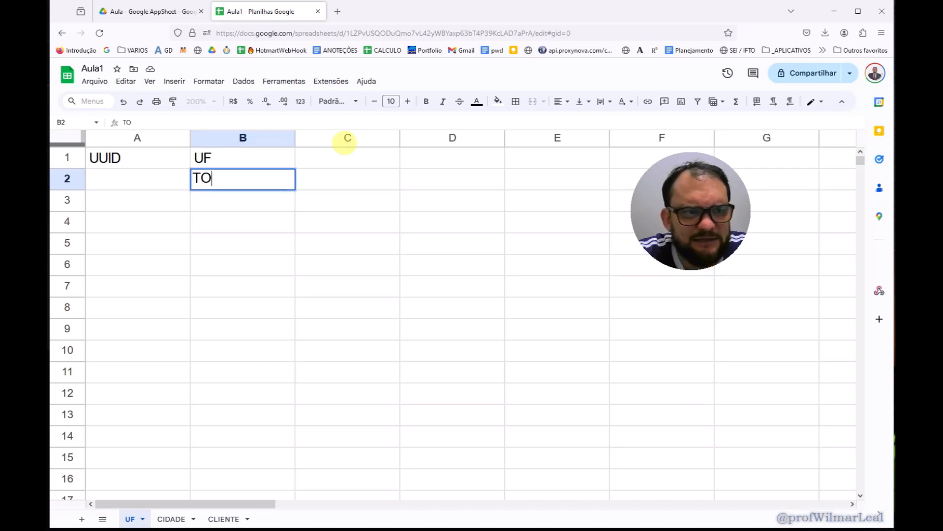
pyautogui.press('Return')
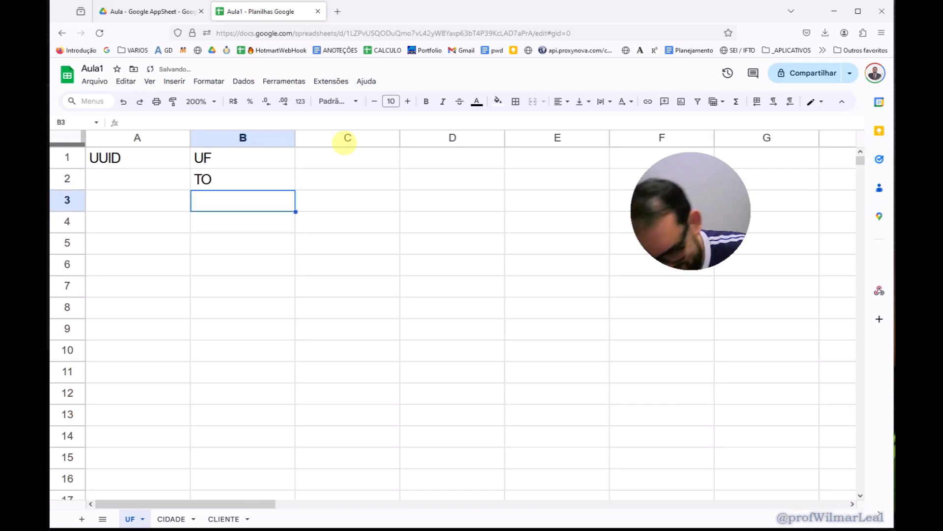
pyautogui.write('SP')
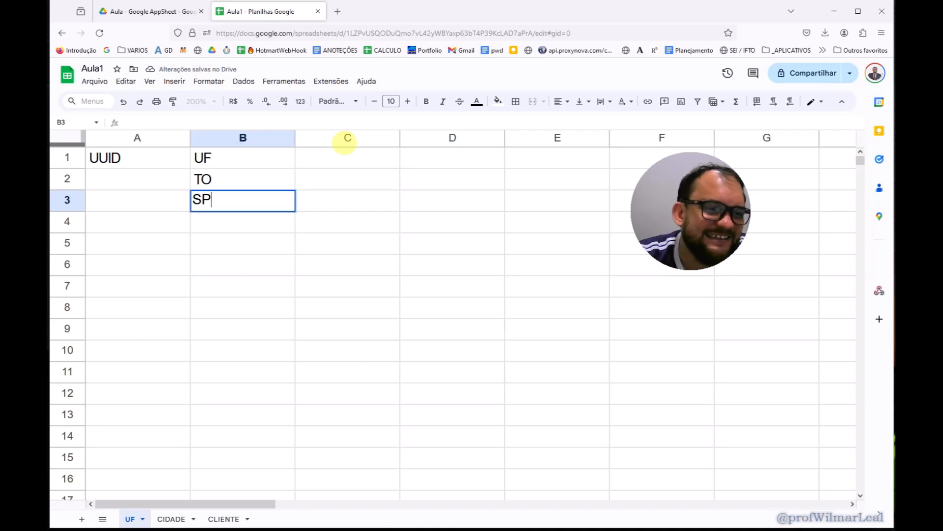
pyautogui.press('Return')
pyautogui.write('RJ')
pyautogui.press('Return')
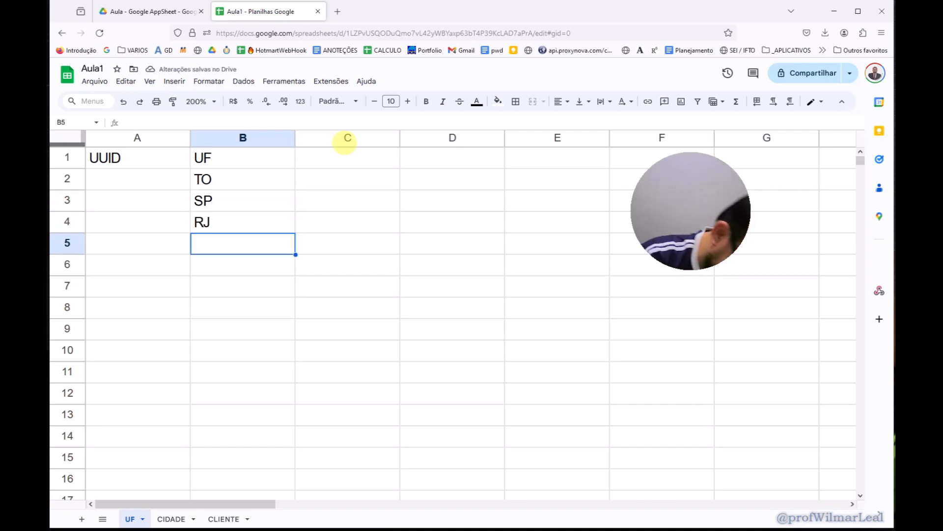
pyautogui.write('MT')
pyautogui.press('Return')
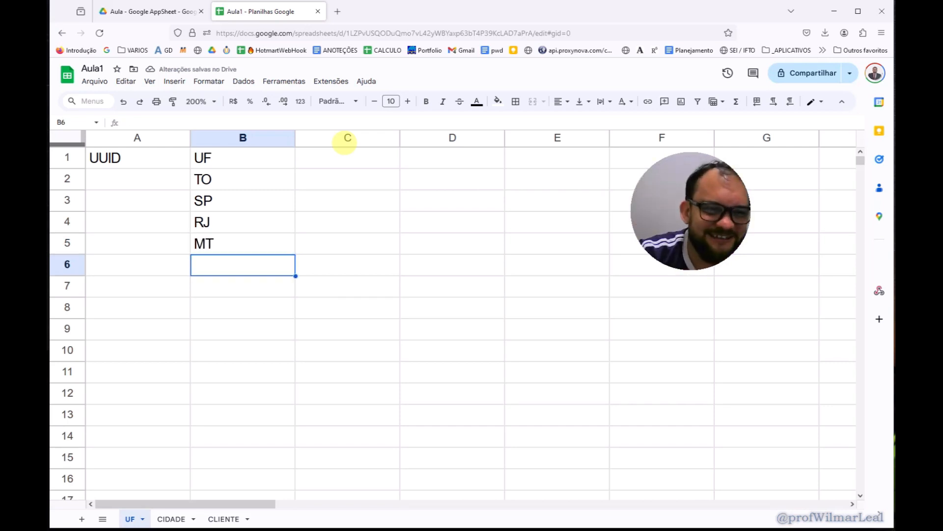
# Step: Fill the UUID column of the UF sheet with sample IDs 1, 2 and 4 in A2:A4
pyautogui.press('Up')
pyautogui.press('Up')
pyautogui.press('Up')
pyautogui.press('Left')
pyautogui.press('Up')
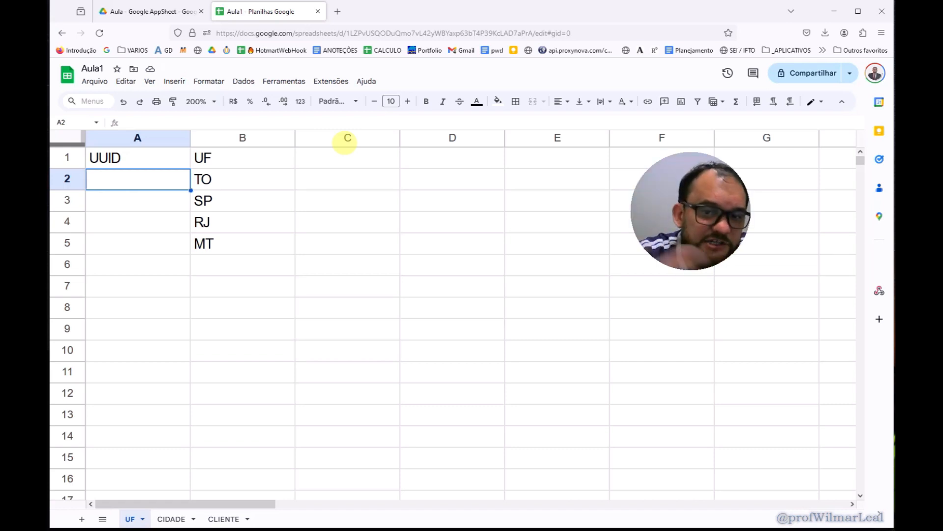
pyautogui.write('1')
pyautogui.press('Return')
pyautogui.write('1')
pyautogui.press('Return')
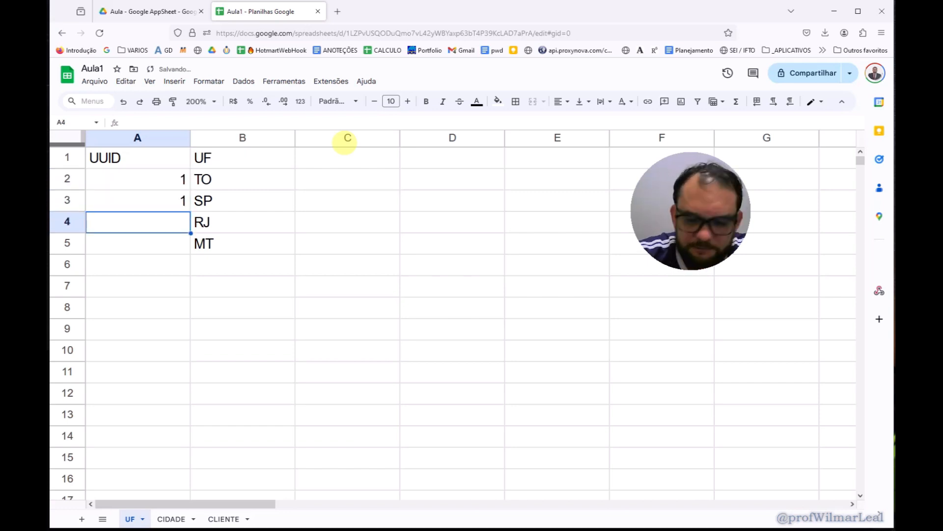
pyautogui.press('Up')
pyautogui.press('Up')
pyautogui.press('Down')
pyautogui.write('2')
pyautogui.press('Return')
pyautogui.write('4')
pyautogui.press('Return')
pyautogui.press('Up')
pyautogui.press('Up')
pyautogui.press('Up')
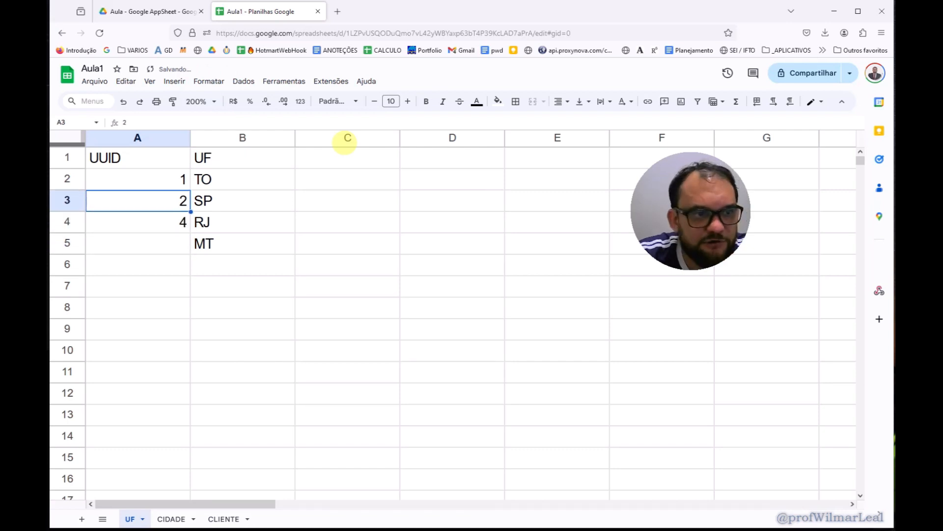
# Step: Clear the sample records in A2:C5 of the UF sheet, keeping the header row
pyautogui.hotkey('shift', 'Right')
pyautogui.hotkey('shift', 'Right')
pyautogui.hotkey('shift', 'Down')
pyautogui.hotkey('shift', 'Down')
pyautogui.hotkey('shift', 'Down')
pyautogui.press('Delete')
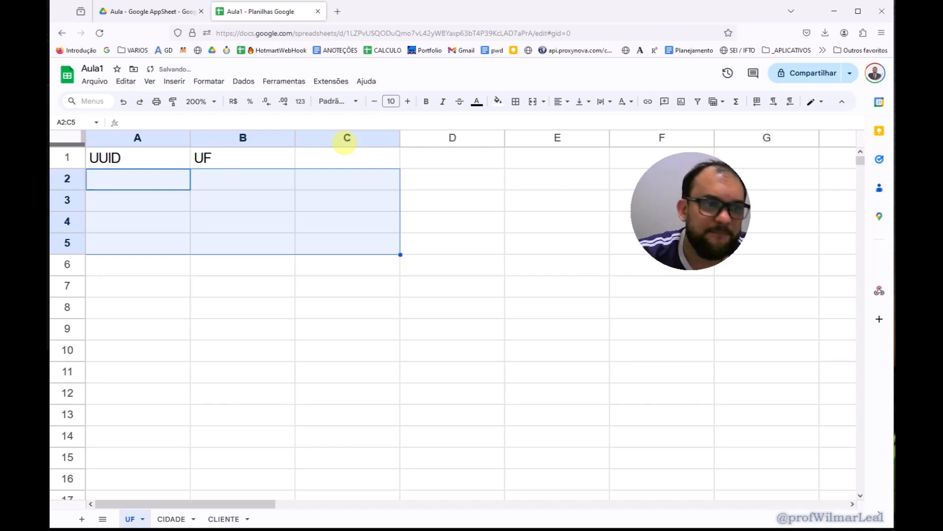
pyautogui.click(317, 262)
# Step: Widen column B of the CLIENTE sheet slightly to make room for its header
pyautogui.click(159, 525)
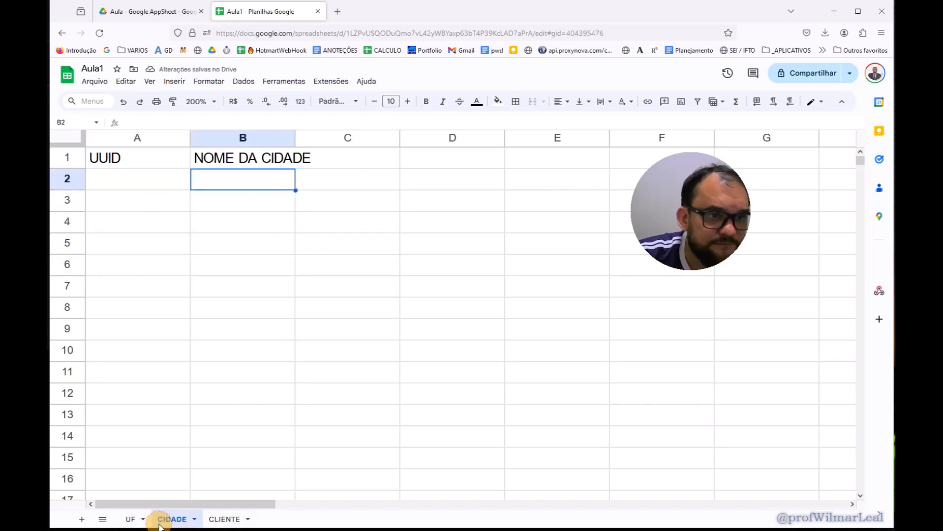
pyautogui.moveTo(295, 138); pyautogui.dragTo(314, 179)
pyautogui.click(223, 519)
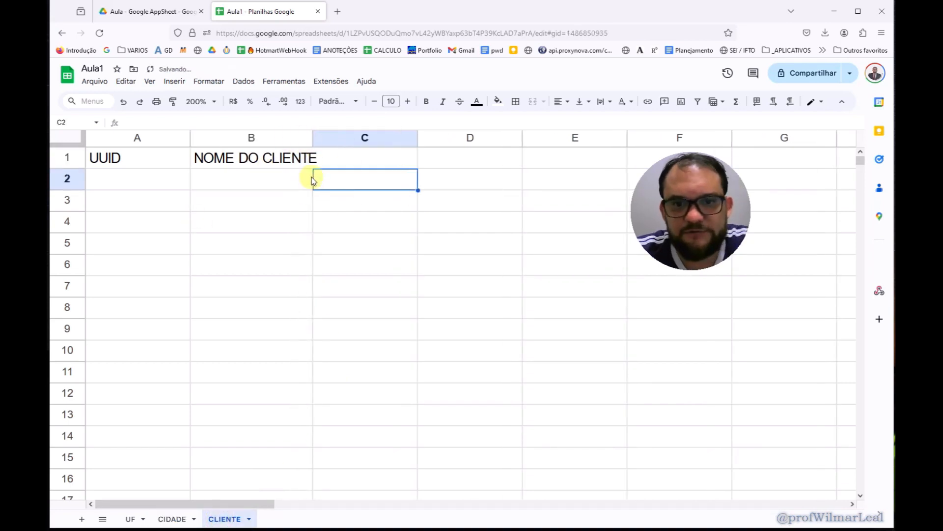
pyautogui.click(404, 268)
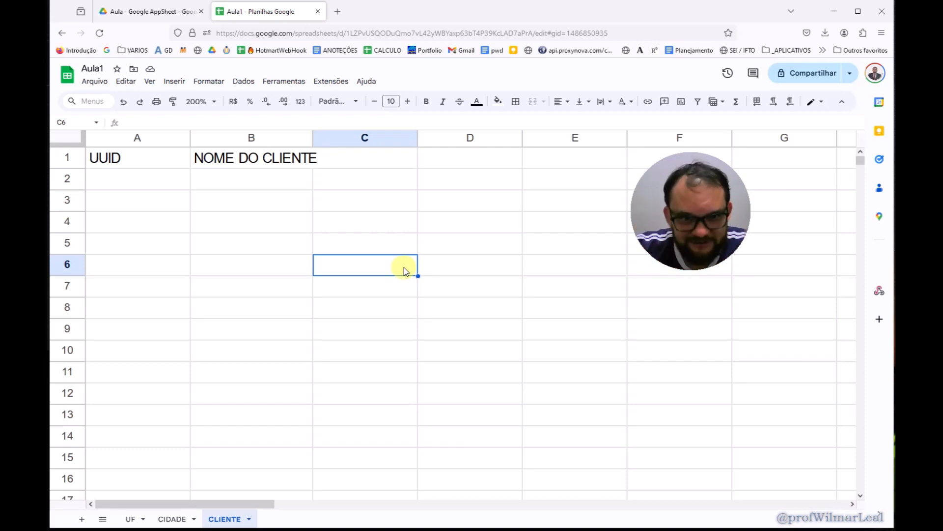
pyautogui.click(553, 141)
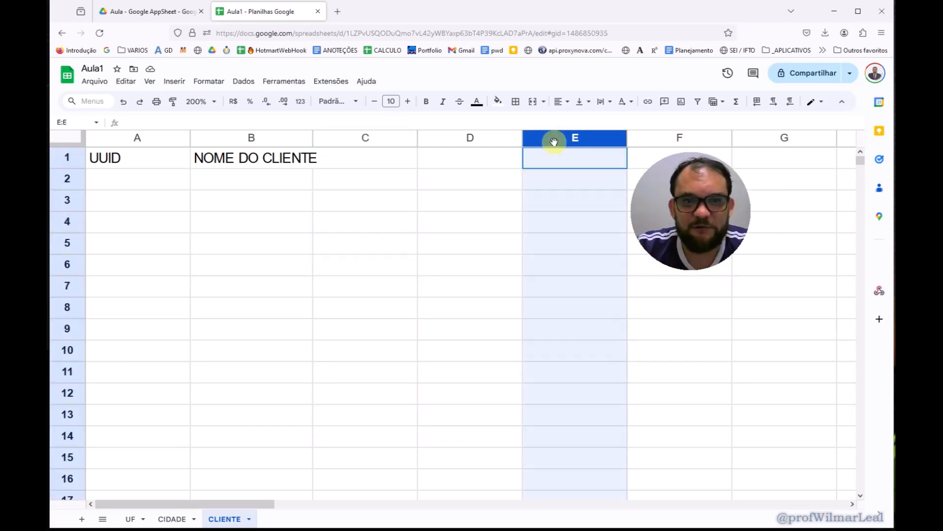
pyautogui.click(654, 138)
pyautogui.hotkey('ctrl', 'shift', 'Right')
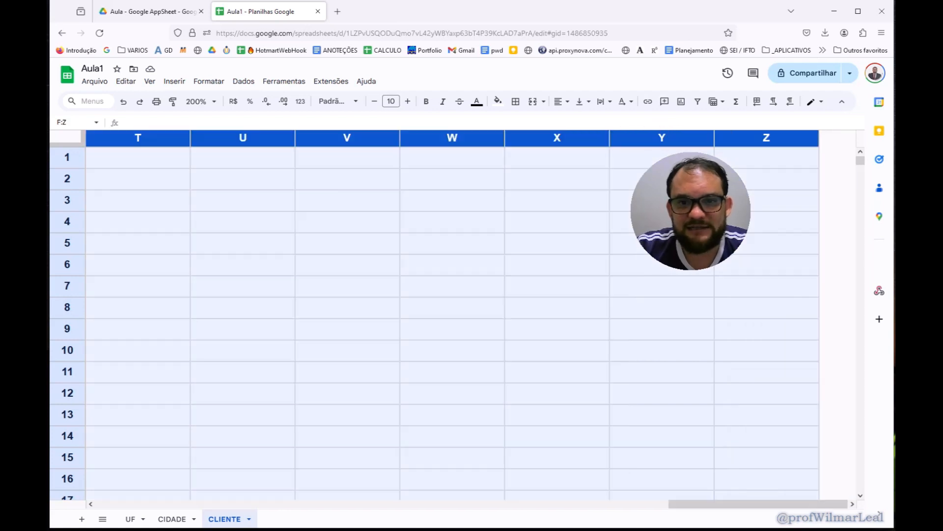
pyautogui.rightClick(630, 339)
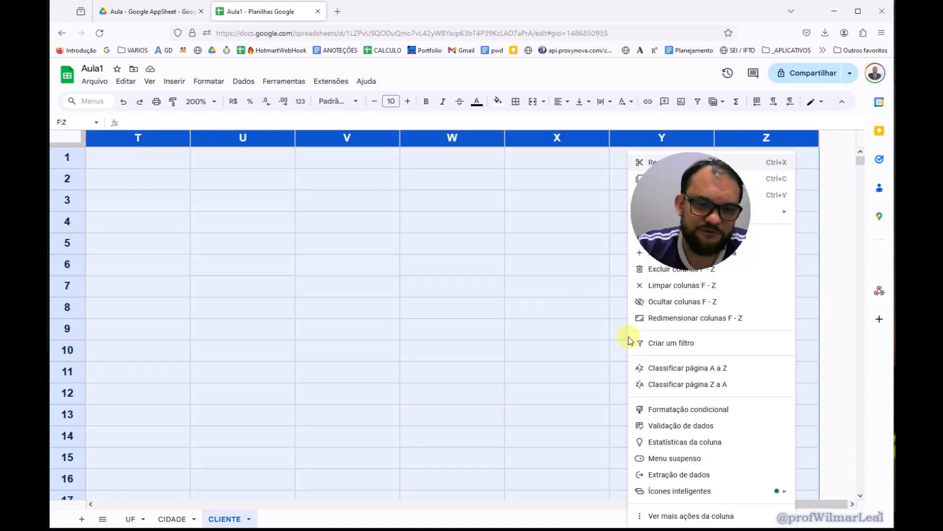
pyautogui.click(480, 202)
pyautogui.moveTo(295, 222); pyautogui.dragTo(54, 216)
pyautogui.click(487, 302)
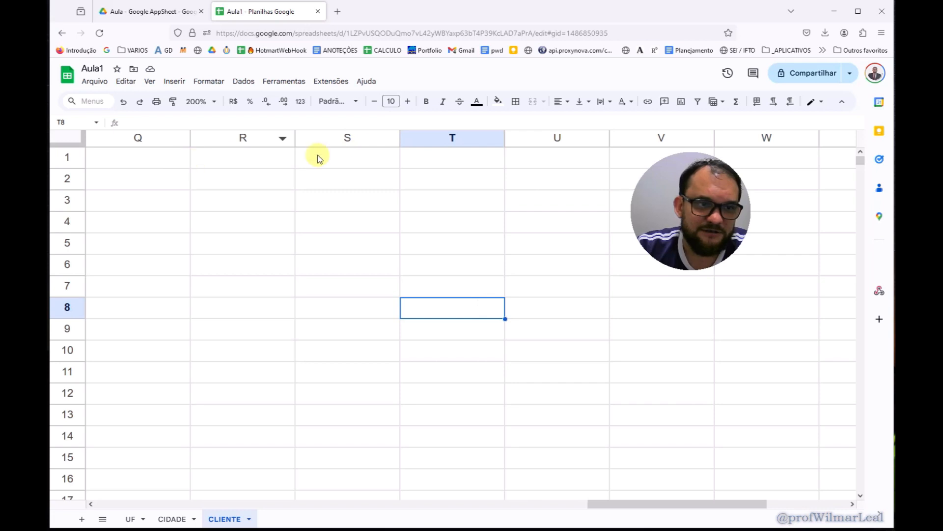
# Step: Delete the empty columns S to Z from the CLIENTE sheet
pyautogui.click(348, 138)
pyautogui.hotkey('ctrl', 'shift', 'Right')
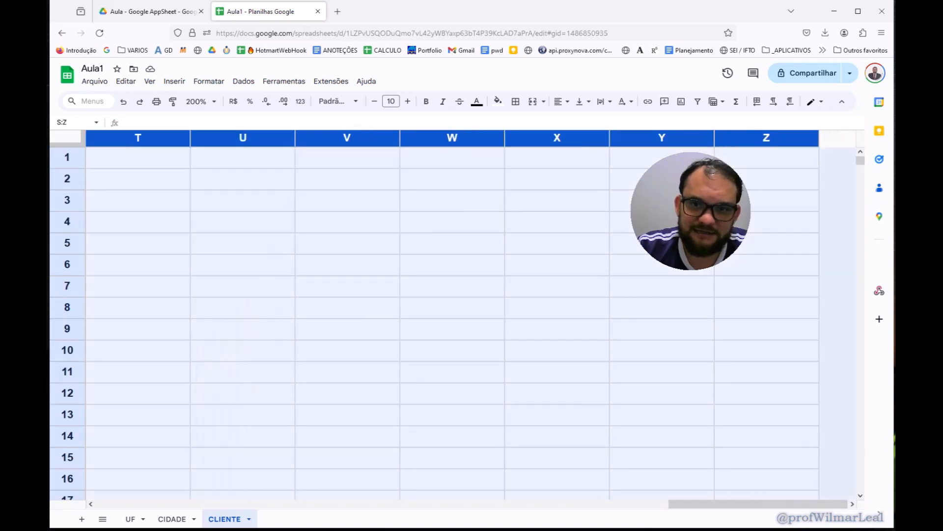
pyautogui.rightClick(447, 211)
pyautogui.click(489, 268)
# Step: Delete the empty columns E to R from the CLIENTE sheet
pyautogui.moveTo(312, 324); pyautogui.dragTo(47, 22)
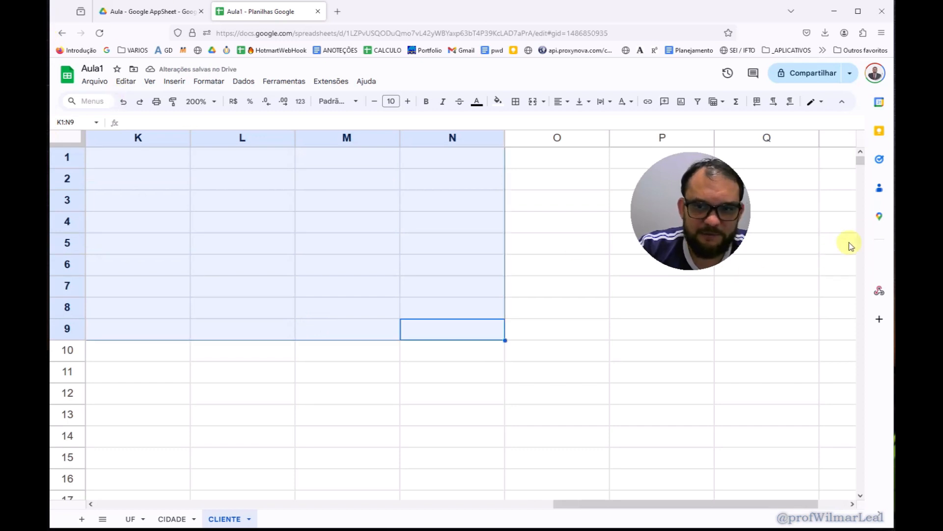
pyautogui.moveTo(222, 219); pyautogui.dragTo(49, 339)
pyautogui.click(252, 504)
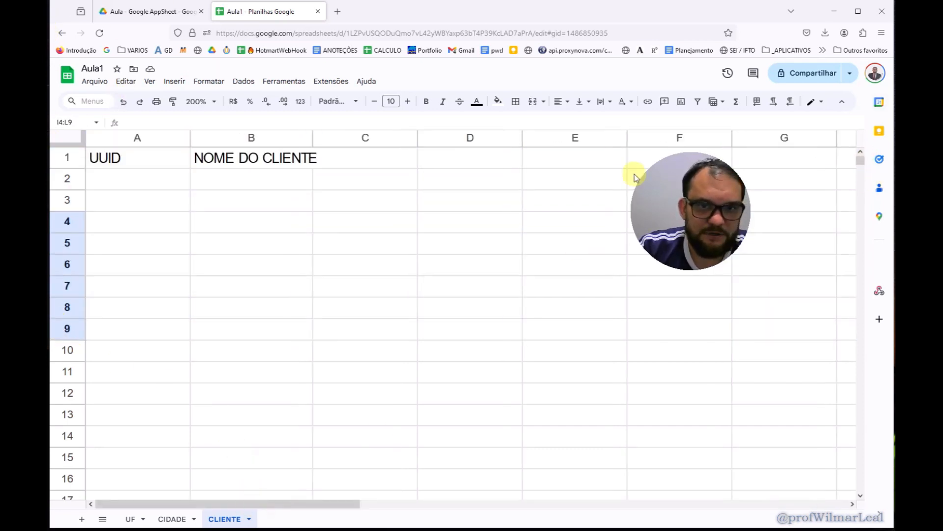
pyautogui.moveTo(565, 134); pyautogui.dragTo(834, 238)
pyautogui.rightClick(574, 285)
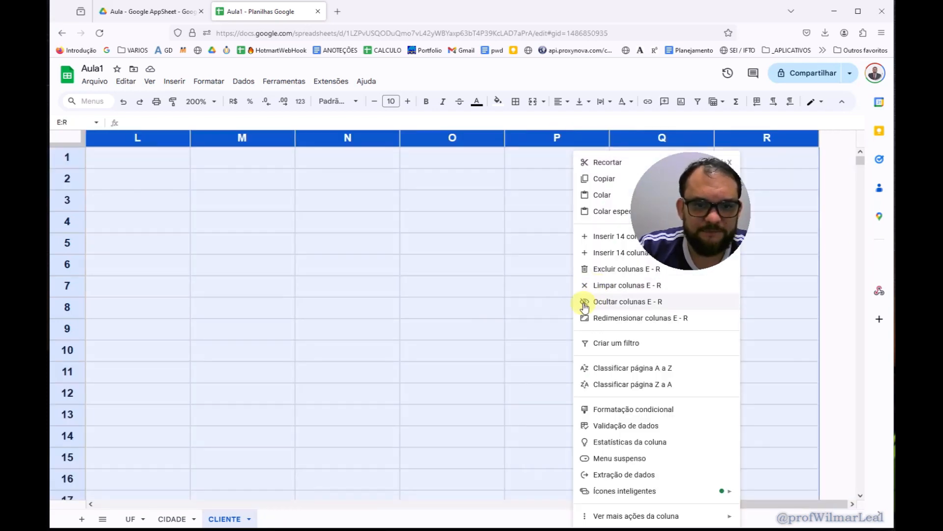
pyautogui.click(587, 270)
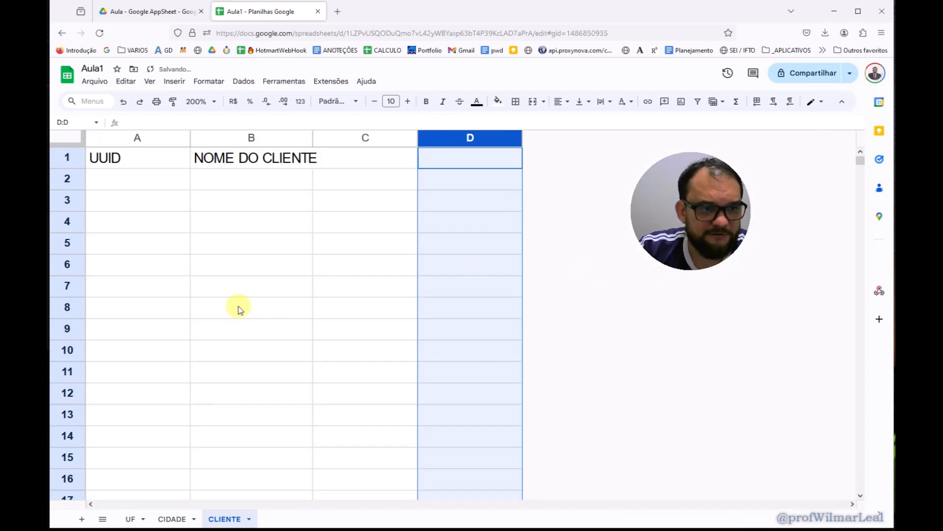
# Step: Delete the empty rows 9 to 1000 from the CLIENTE sheet
pyautogui.click(63, 329)
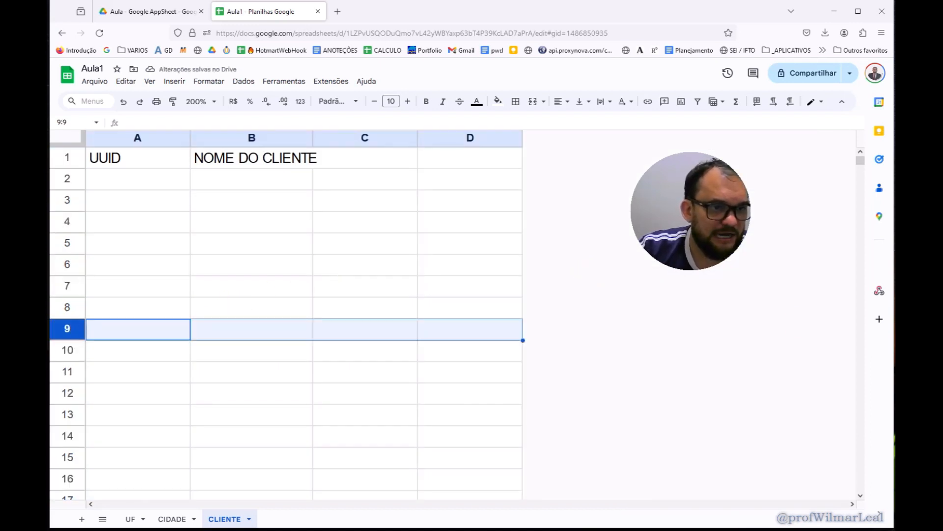
pyautogui.moveTo(859, 160); pyautogui.dragTo(857, 489)
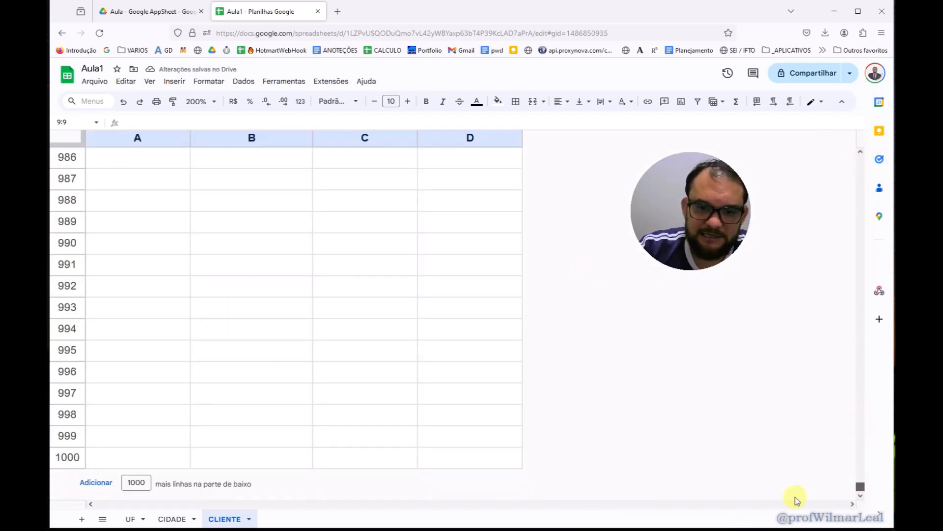
pyautogui.keyDown('shift'); pyautogui.click(66, 457); pyautogui.keyUp('shift')
pyautogui.rightClick(68, 455)
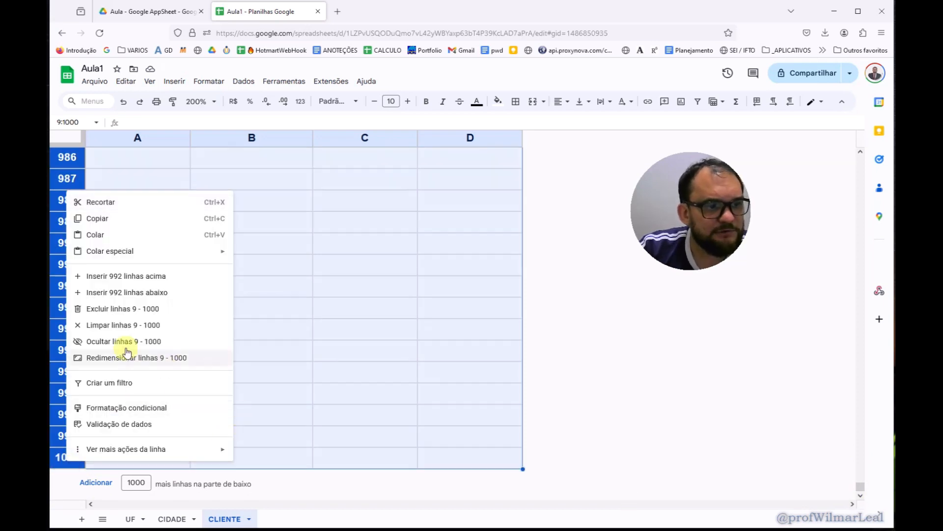
pyautogui.click(86, 308)
pyautogui.click(385, 219)
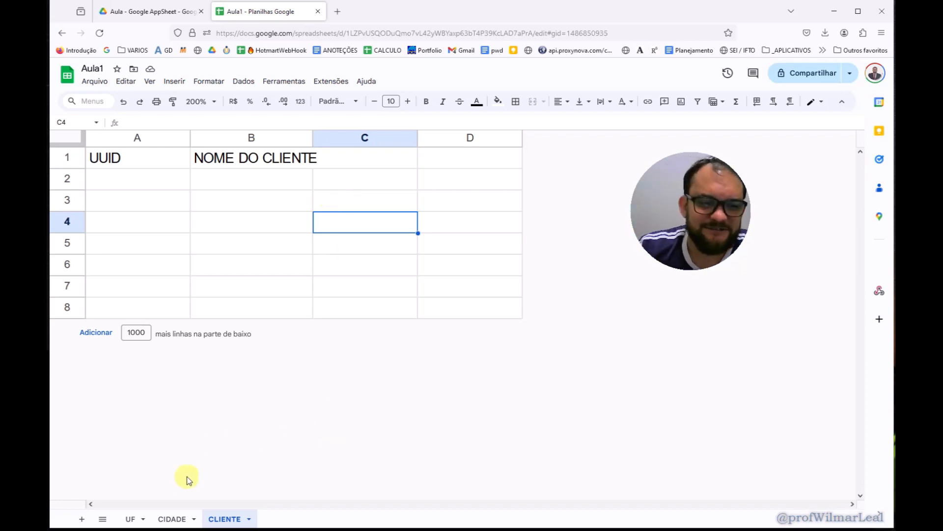
# Step: Delete the empty columns C to Z from the CIDADE sheet
pyautogui.click(172, 518)
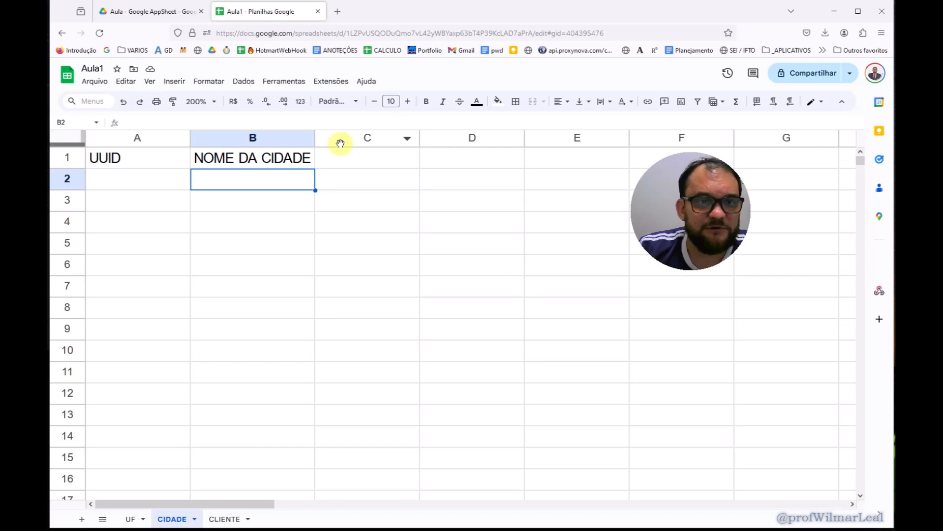
pyautogui.click(362, 137)
pyautogui.hotkey('ctrl', 'shift', 'Right')
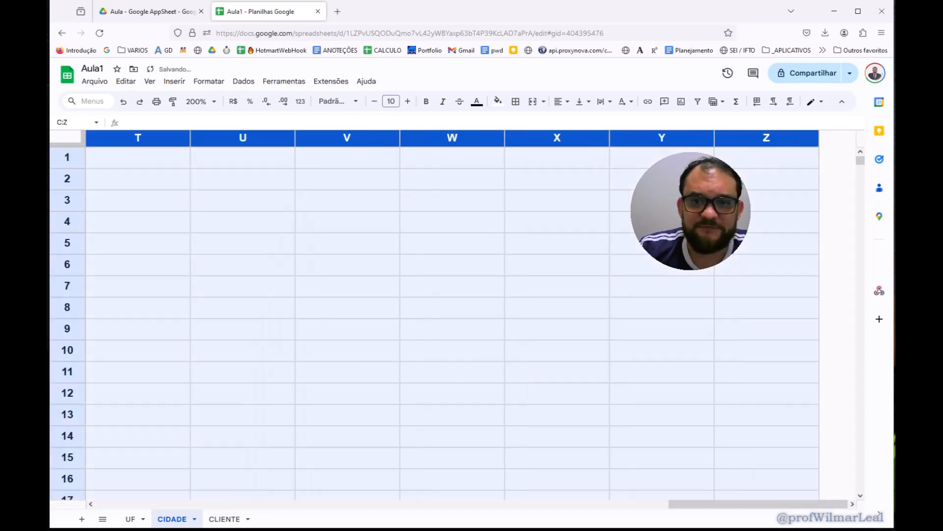
pyautogui.rightClick(722, 326)
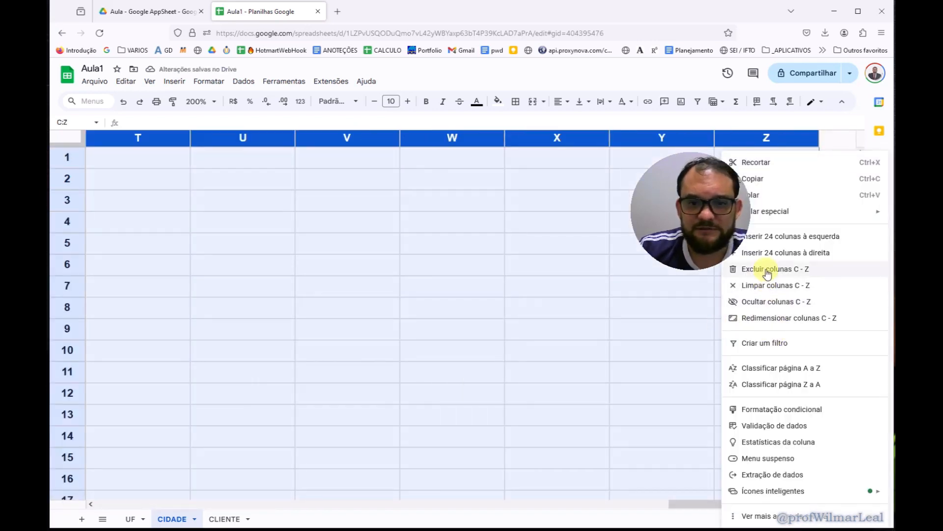
pyautogui.click(779, 302)
# Step: Delete the empty rows 8 to 1000 from the CIDADE sheet
pyautogui.click(67, 307)
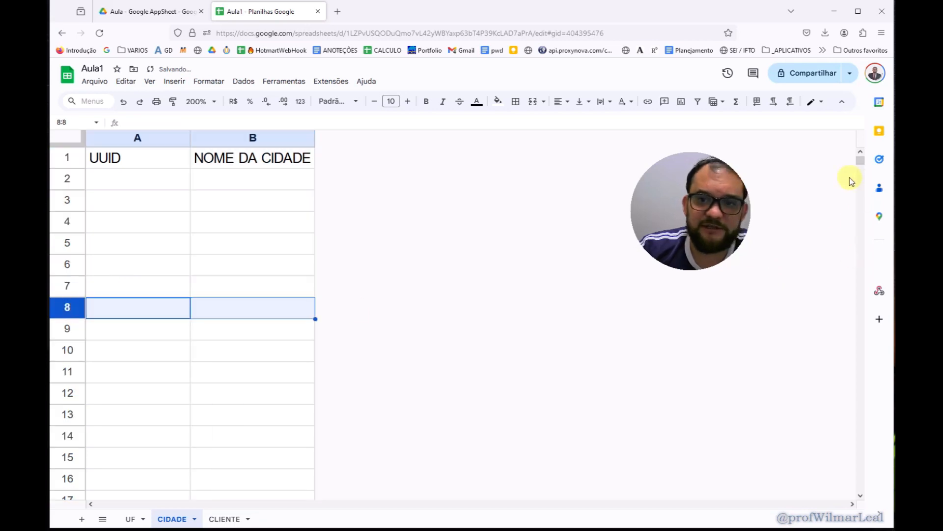
pyautogui.moveTo(861, 166); pyautogui.dragTo(860, 485)
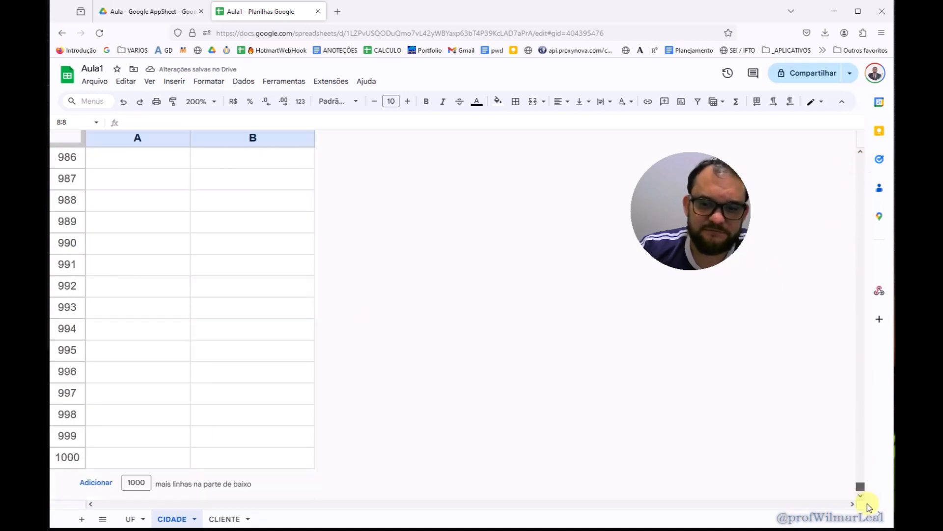
pyautogui.keyDown('shift'); pyautogui.click(62, 456); pyautogui.keyUp('shift')
pyautogui.rightClick(62, 456)
pyautogui.click(100, 304)
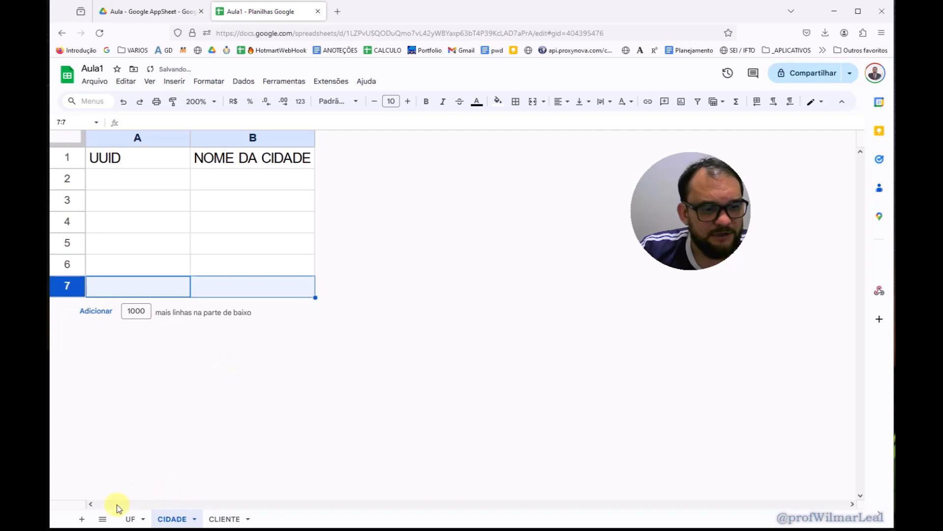
# Step: Delete the empty rows 7 to 1000 from the UF sheet
pyautogui.click(133, 519)
pyautogui.click(70, 294)
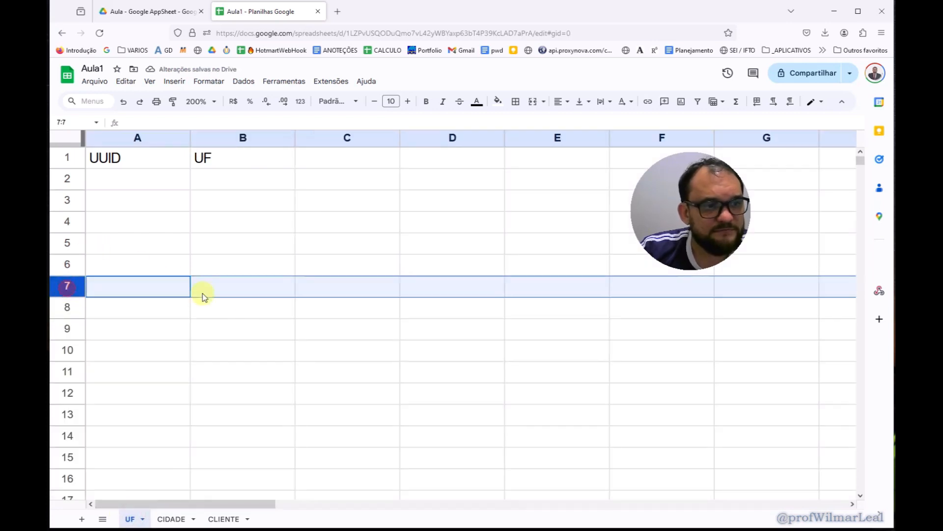
pyautogui.moveTo(858, 157); pyautogui.dragTo(860, 485)
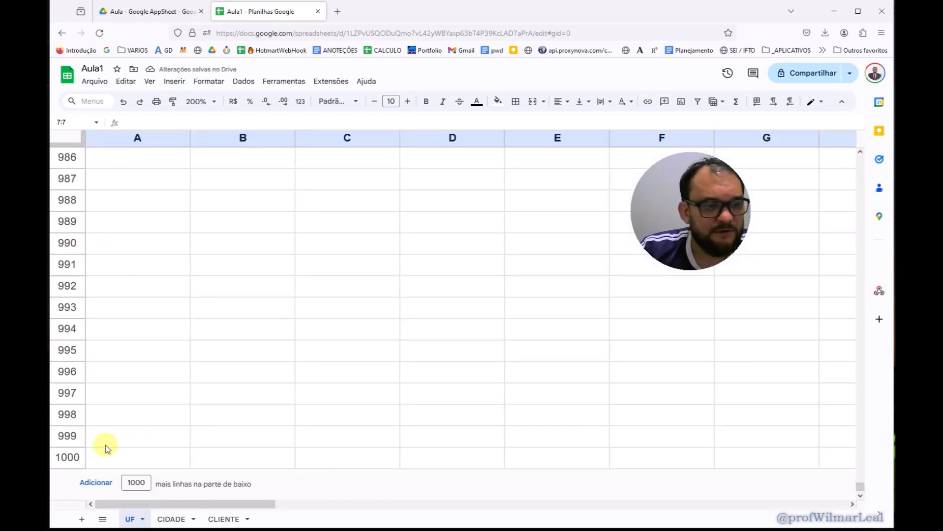
pyautogui.keyDown('shift'); pyautogui.click(68, 454); pyautogui.keyUp('shift')
pyautogui.rightClick(67, 455)
pyautogui.click(107, 301)
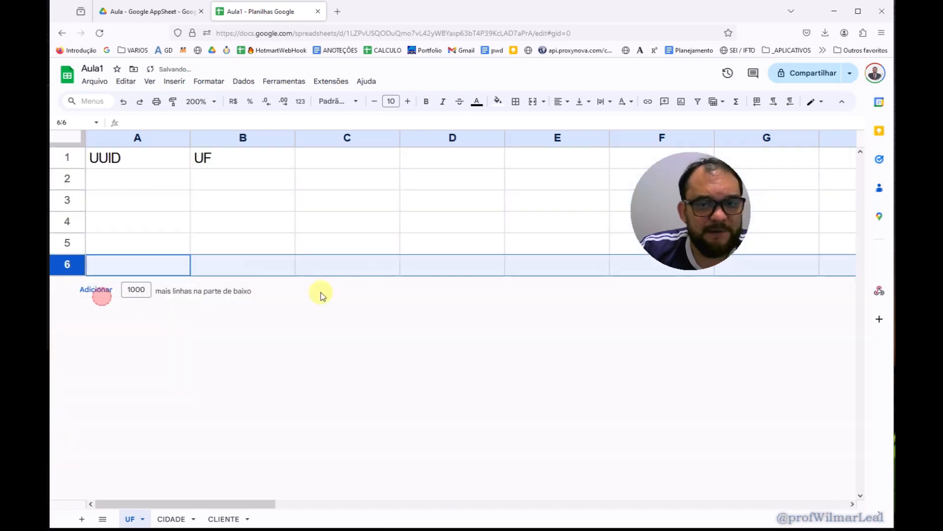
# Step: Delete the empty columns C to Z from the UF sheet
pyautogui.click(340, 137)
pyautogui.hotkey('ctrl', 'shift', 'Right')
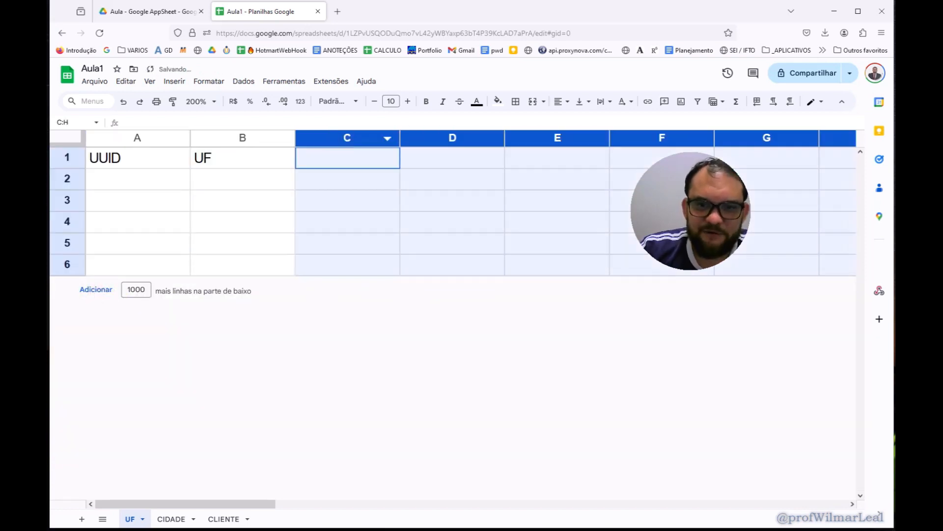
pyautogui.rightClick(508, 213)
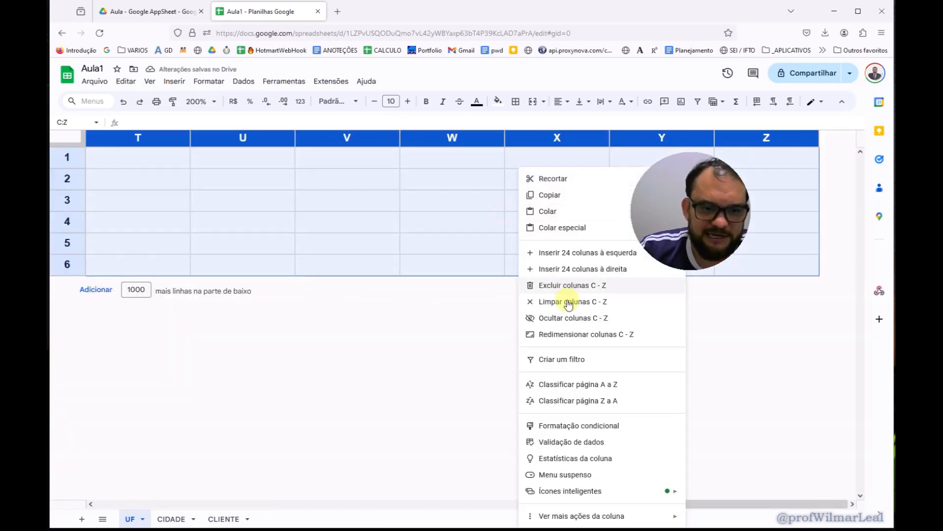
pyautogui.click(557, 285)
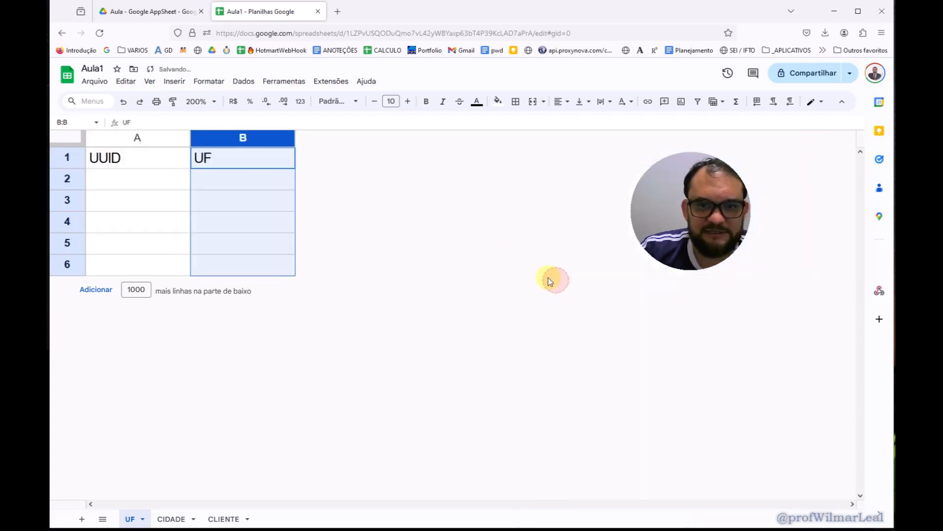
pyautogui.click(210, 217)
pyautogui.click(154, 163)
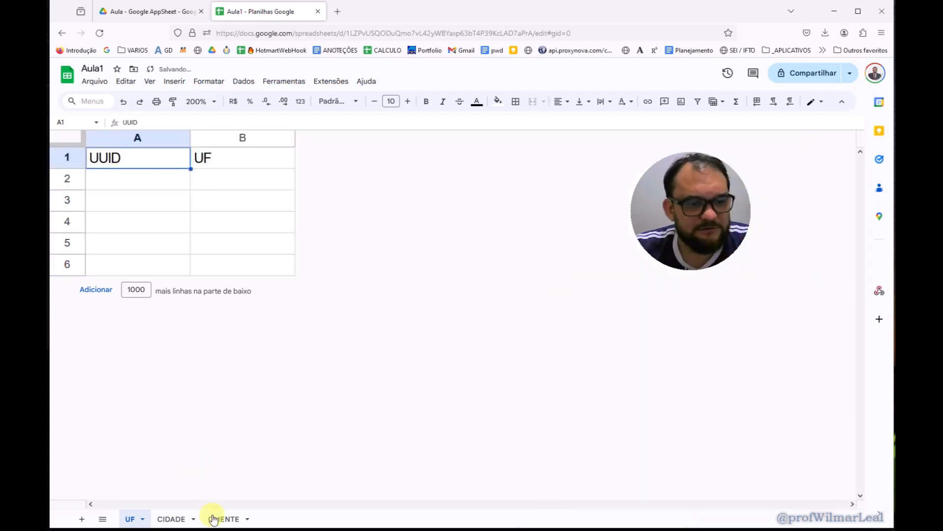
# Step: Widen column B of the CLIENTE sheet so the NOME DO CLIENTE header fits inside it
pyautogui.click(182, 519)
pyautogui.click(221, 518)
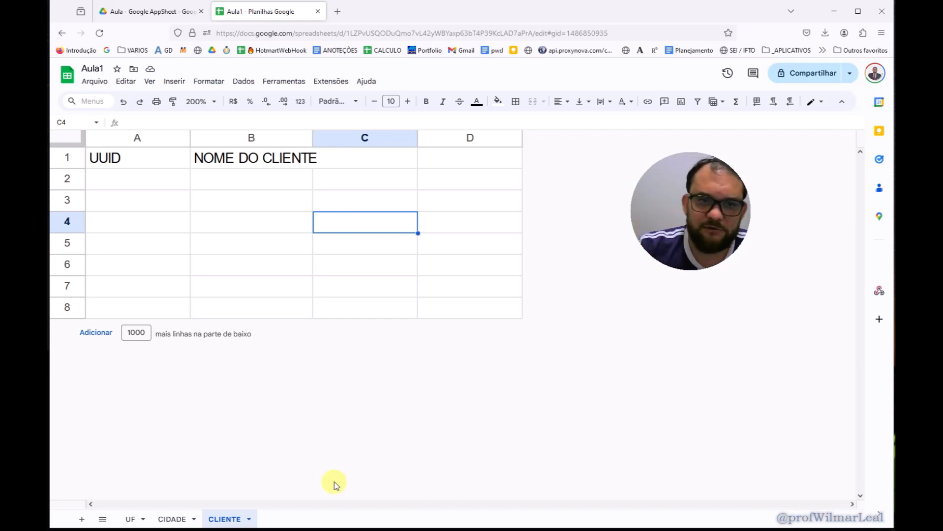
pyautogui.moveTo(312, 138); pyautogui.dragTo(325, 138)
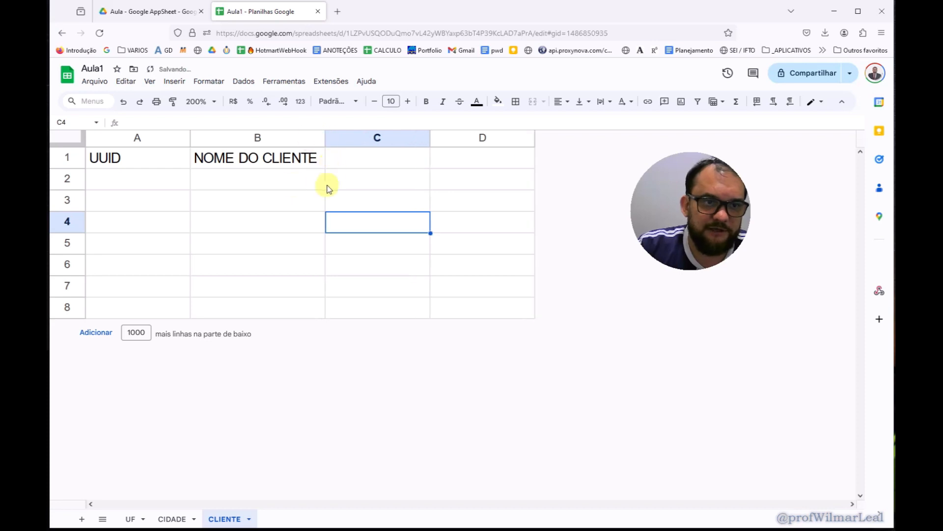
pyautogui.click(290, 180)
pyautogui.hotkey('ctrl', 'c')
pyautogui.press('Escape')
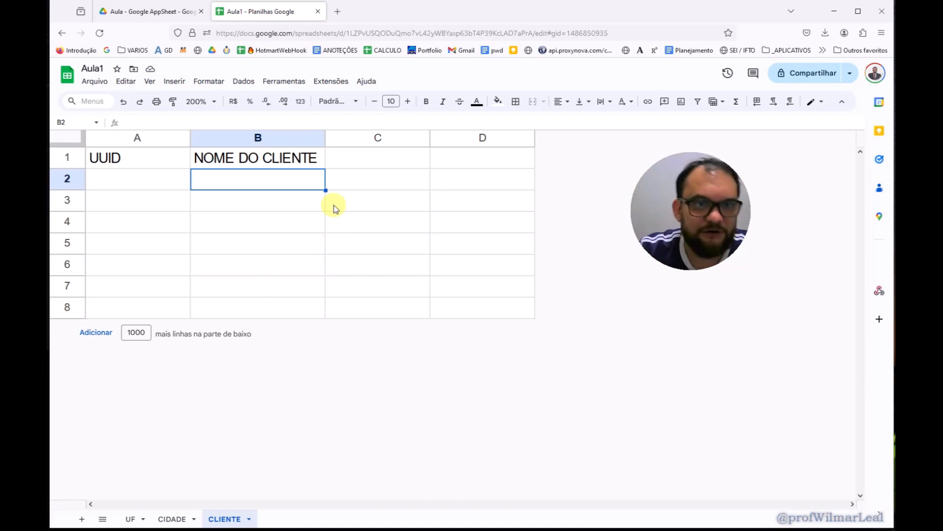
# Step: Create a new AppSheet app from the Aula1 spreadsheet
pyautogui.click(317, 81)
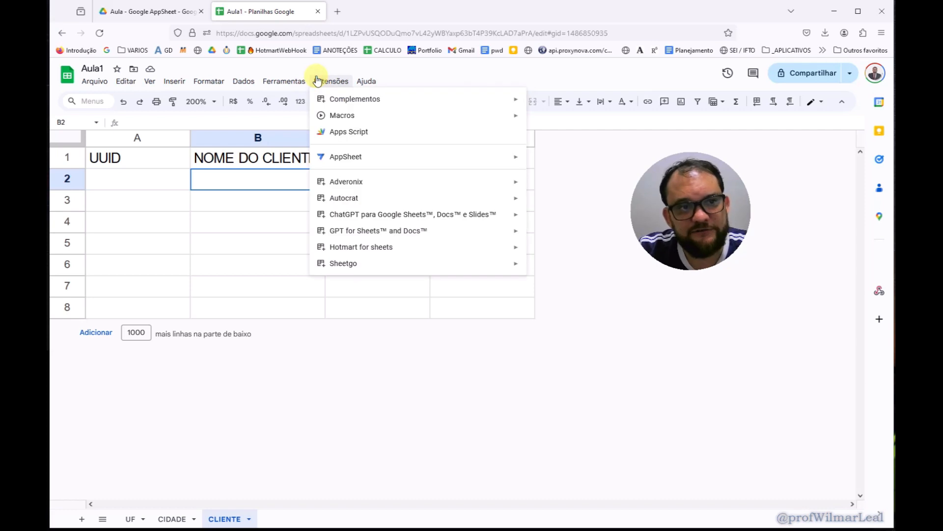
pyautogui.click(317, 81)
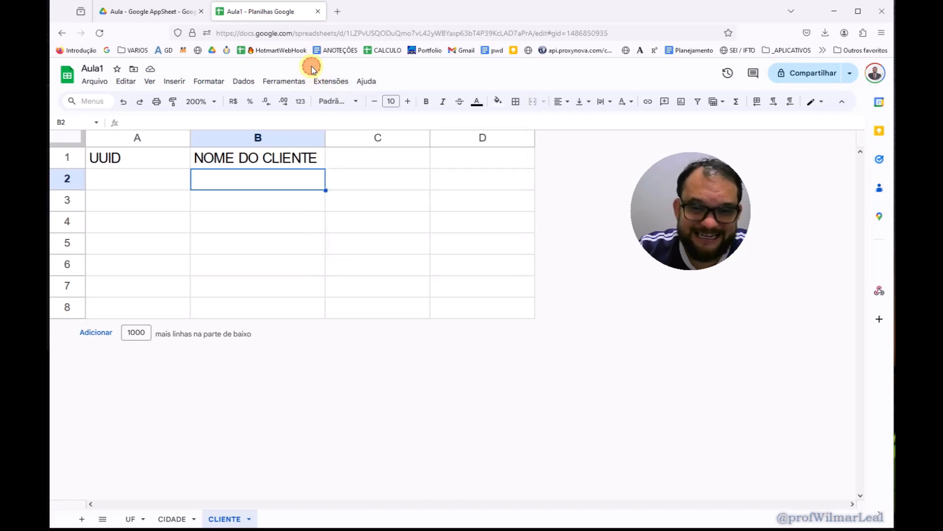
pyautogui.press('alt')
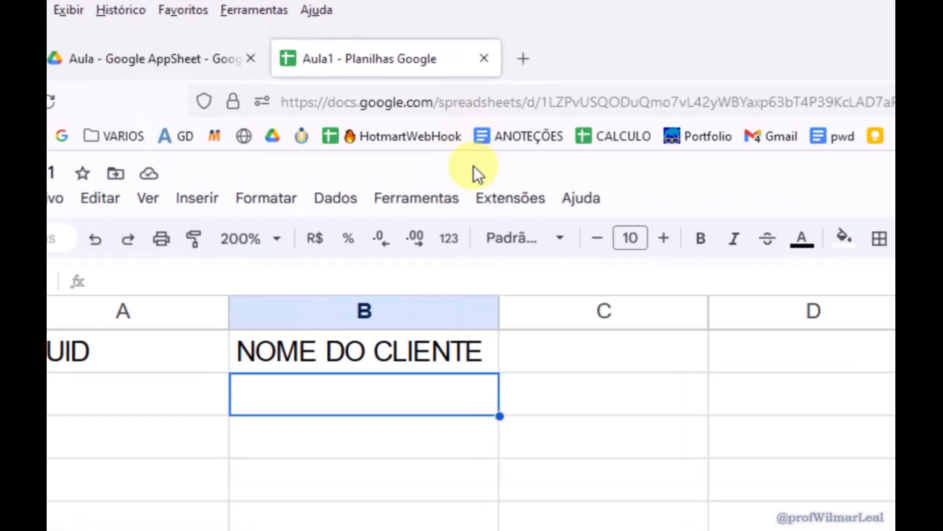
pyautogui.click(505, 206)
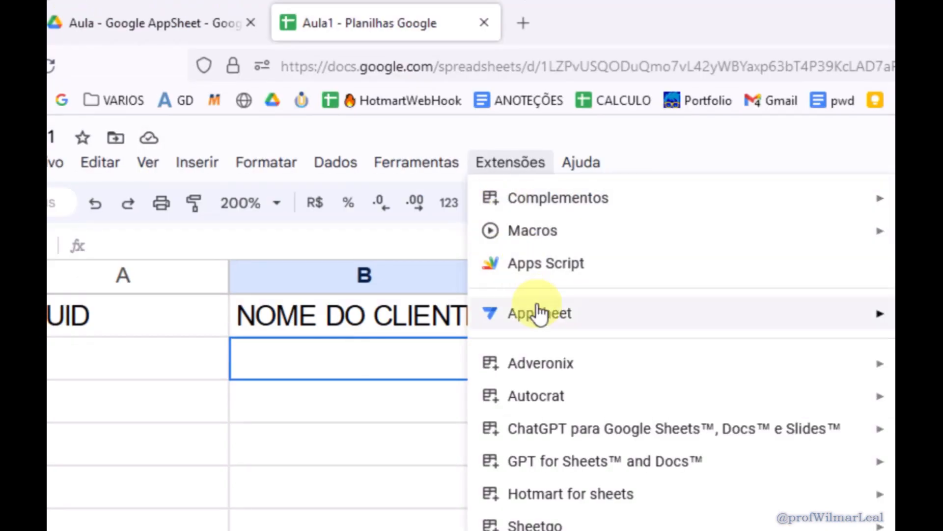
pyautogui.moveTo(758, 324)
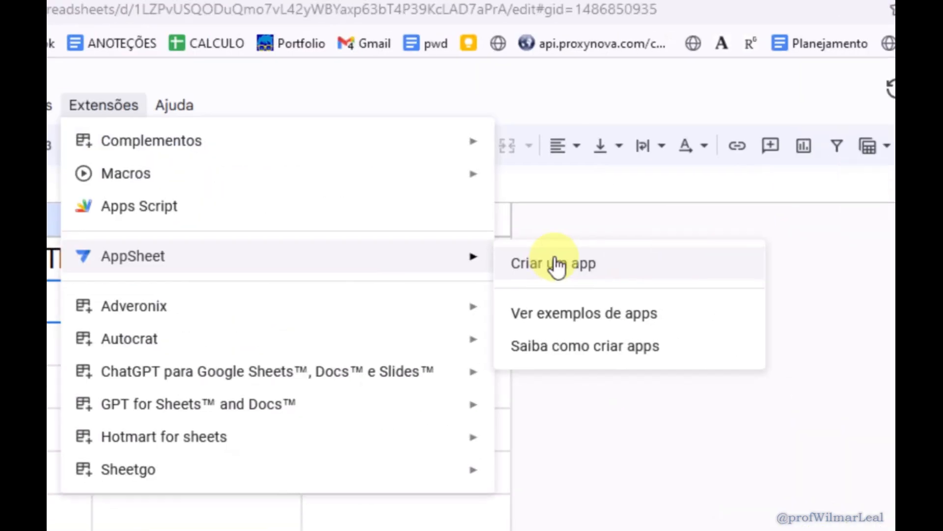
pyautogui.click(557, 265)
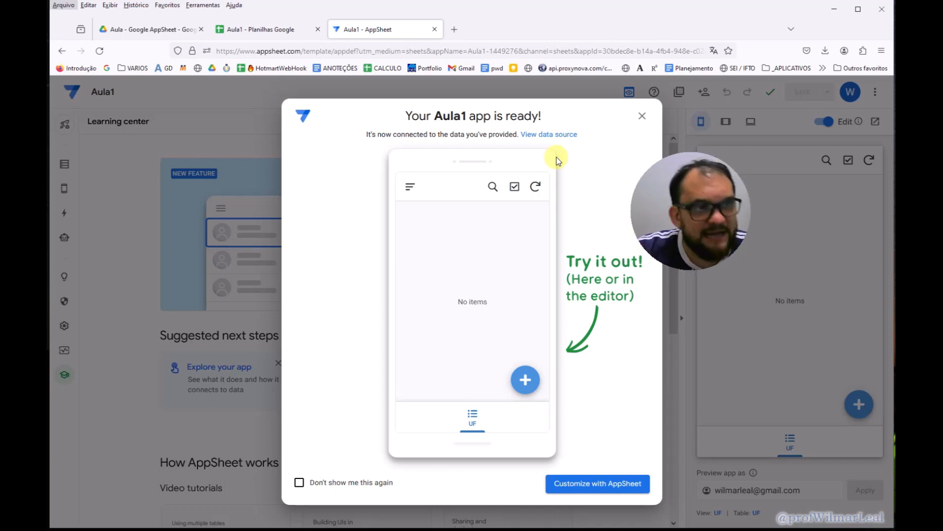
# Step: Check the UF sheet in the Aula1 spreadsheet against the new app, then return to AppSheet
pyautogui.click(261, 29)
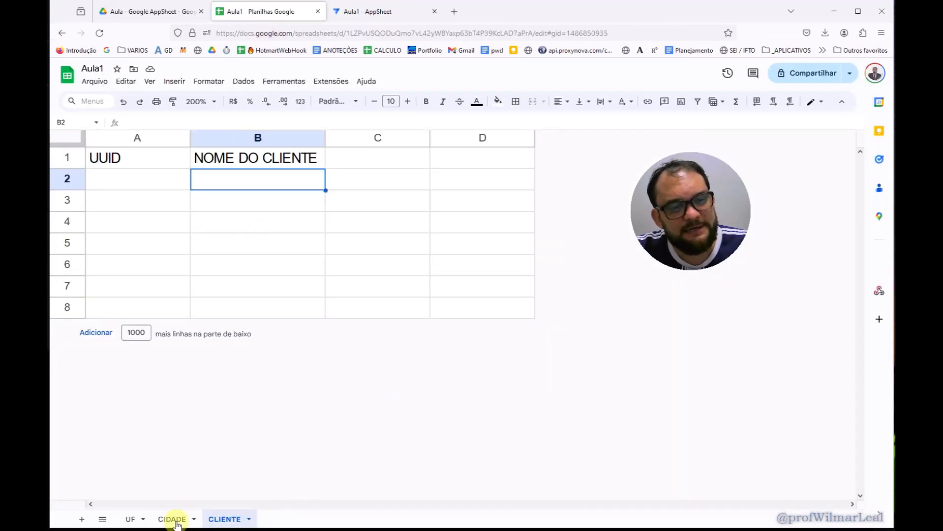
pyautogui.click(129, 517)
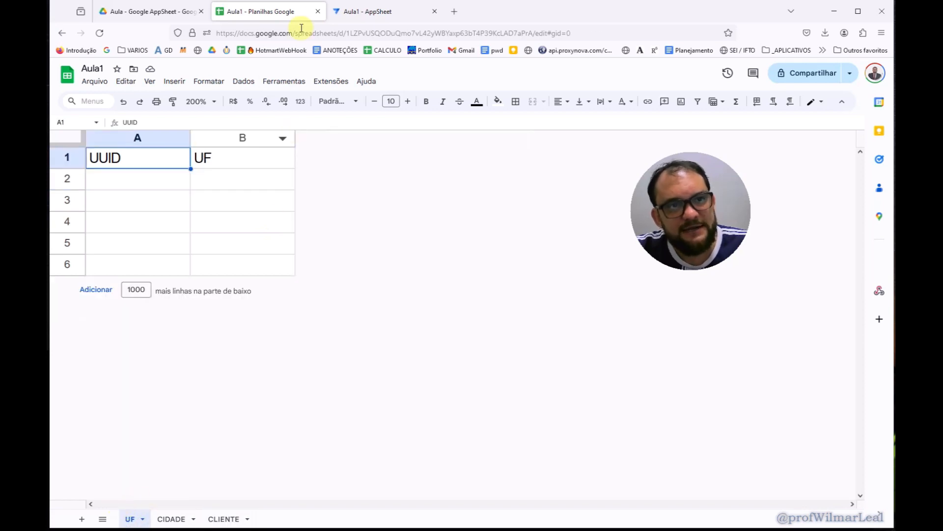
pyautogui.click(367, 11)
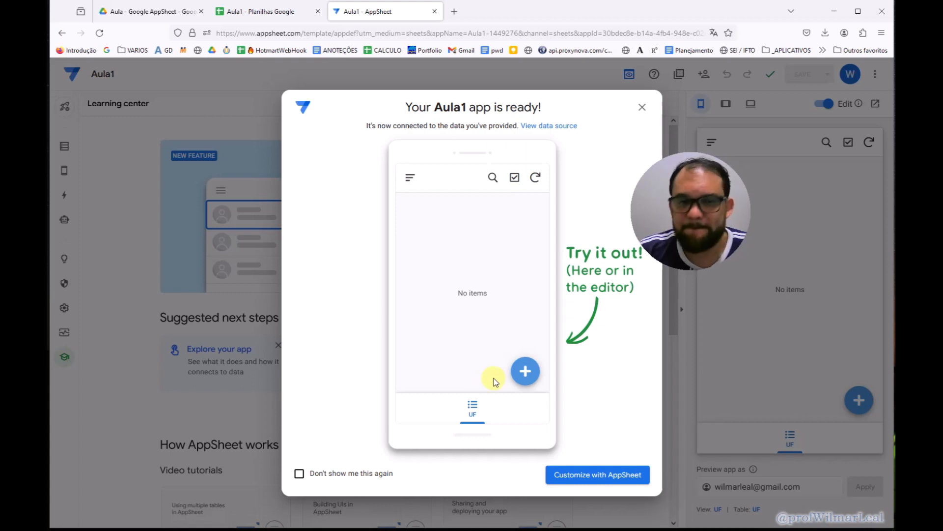
# Step: Dismiss the app-ready welcome dialog with "Don't show me this again" enabled and show the UF view in the app preview
pyautogui.click(334, 473)
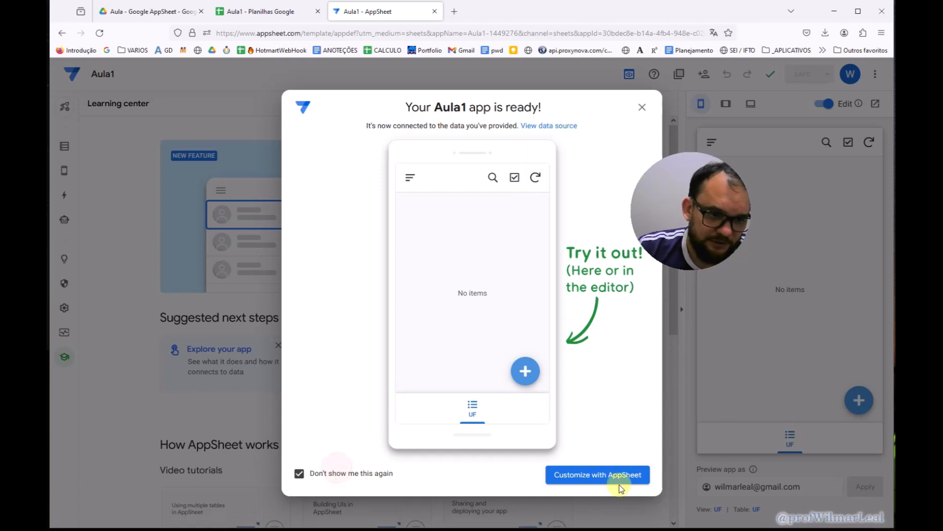
pyautogui.click(642, 104)
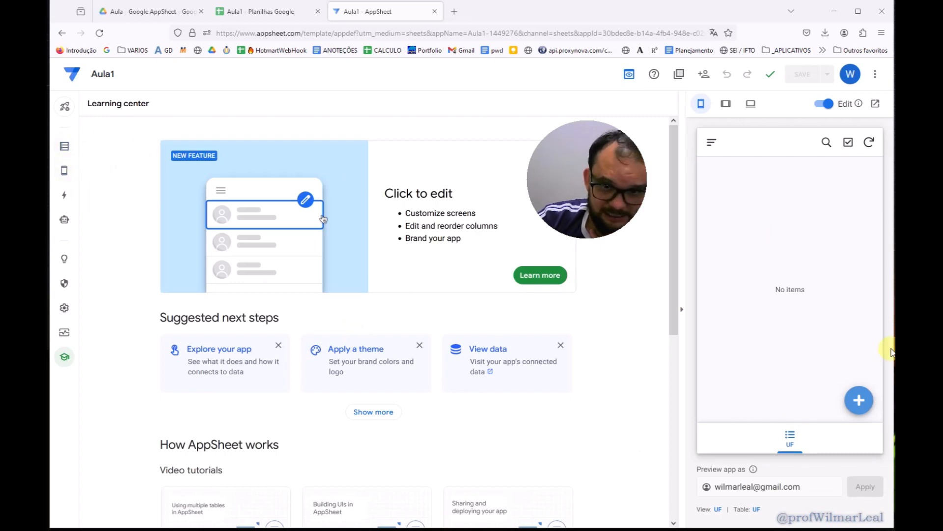
pyautogui.click(788, 434)
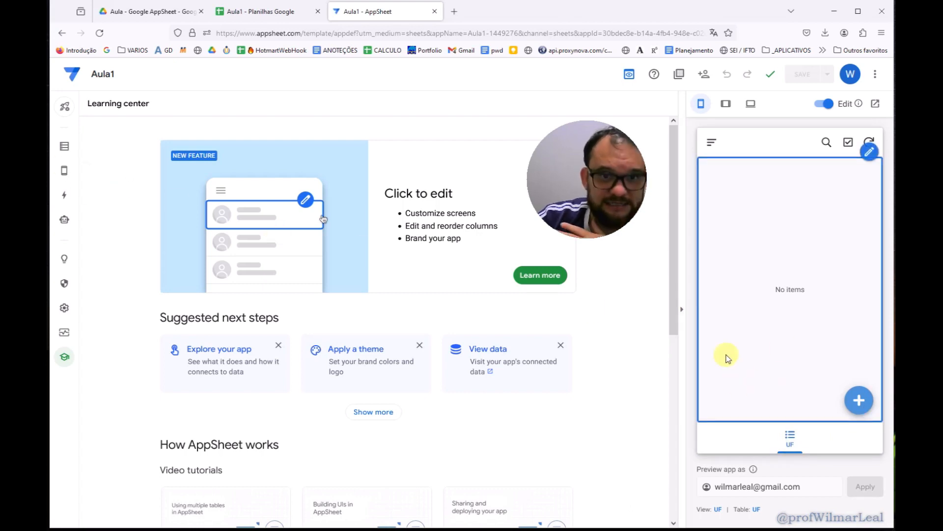
# Step: Switch to the Aula1 spreadsheet and look over its CIDADE and CLIENTE sheets
pyautogui.click(219, 14)
pyautogui.click(170, 519)
pyautogui.click(212, 519)
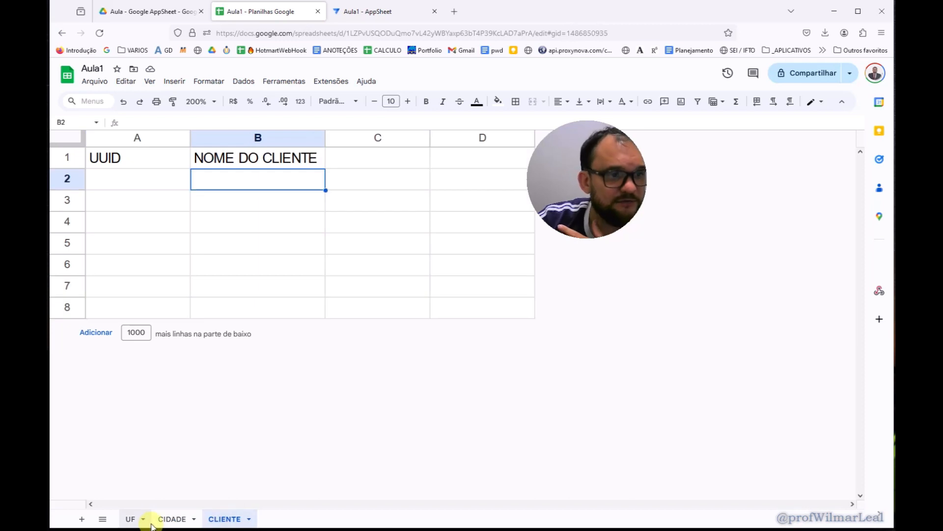
# Step: Return to the AppSheet editor and open the app's data to show the UF table's column definitions
pyautogui.click(349, 11)
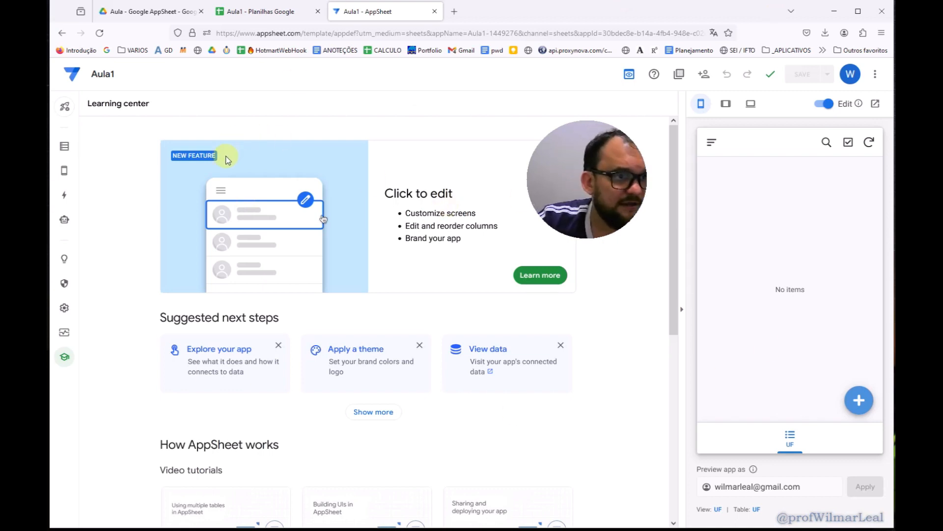
pyautogui.click(64, 148)
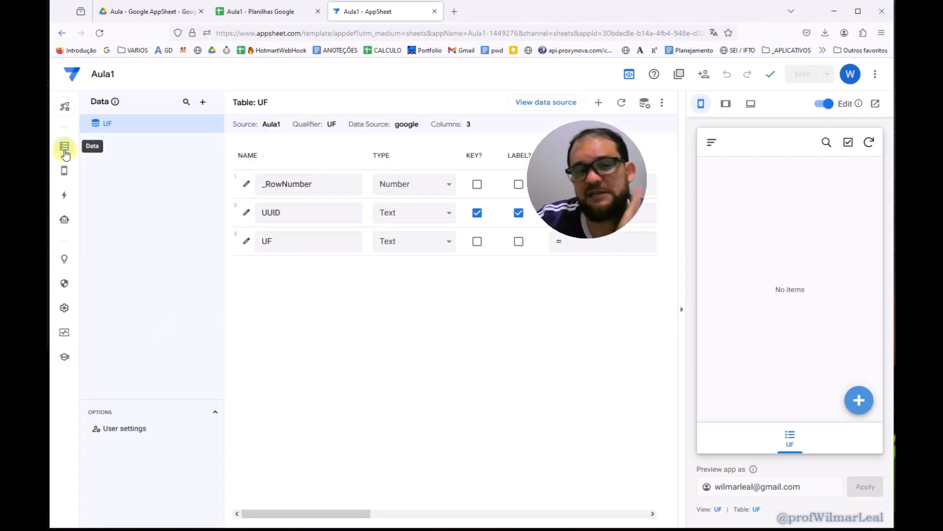
# Step: Translate the AppSheet editor page from English to Portuguese
pyautogui.moveTo(568, 176); pyautogui.dragTo(579, 326)
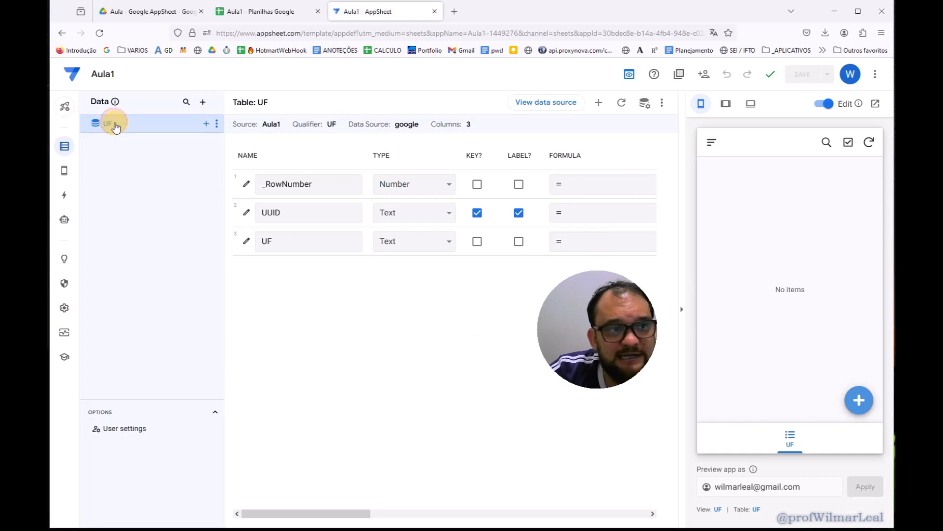
pyautogui.press('alt')
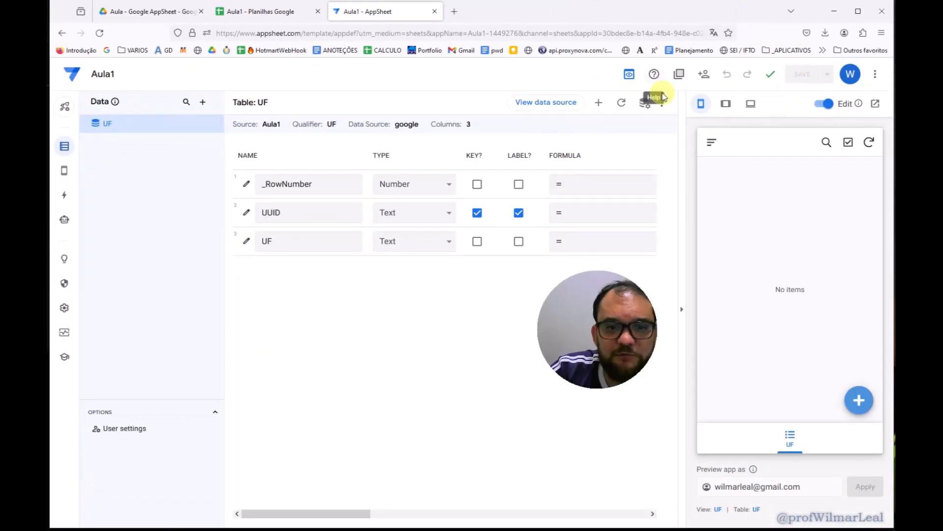
pyautogui.click(716, 34)
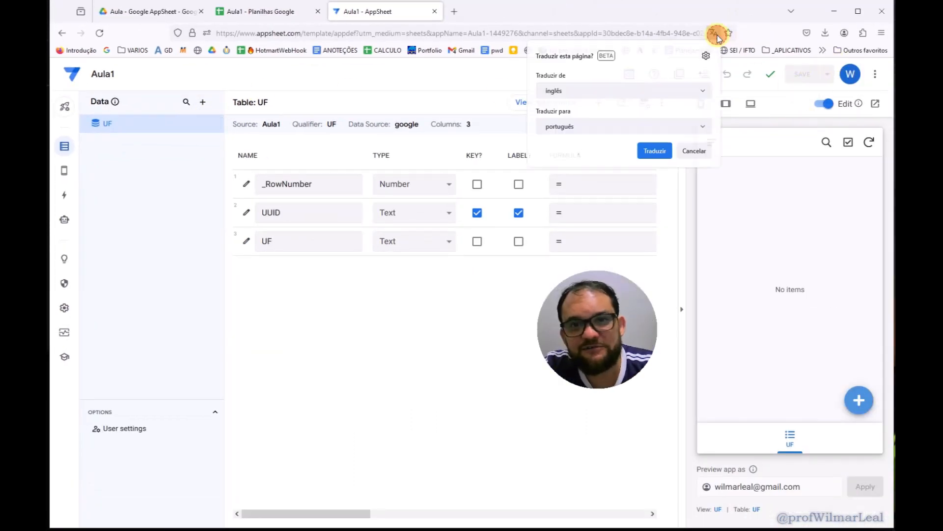
pyautogui.click(655, 150)
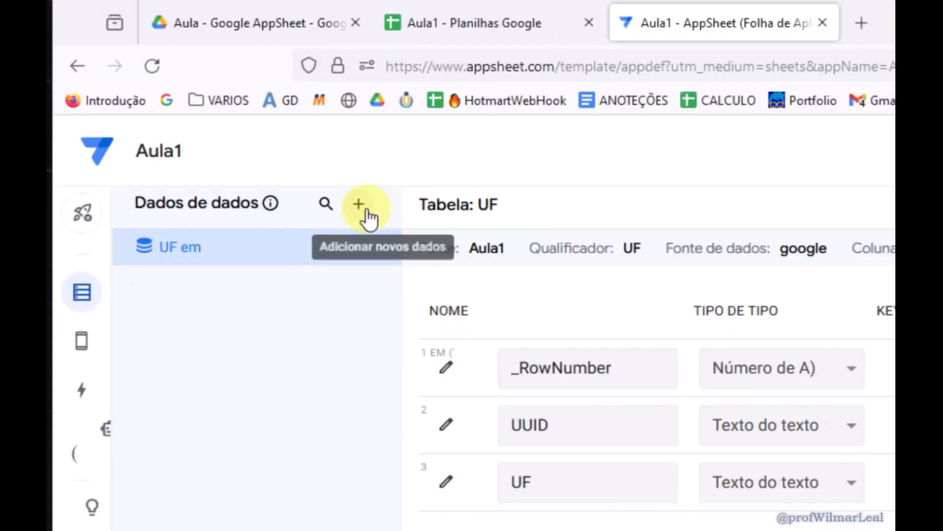
# Step: Start adding the suggested CIDADE table from the Aula1 spreadsheet to the app's data
pyautogui.click(366, 210)
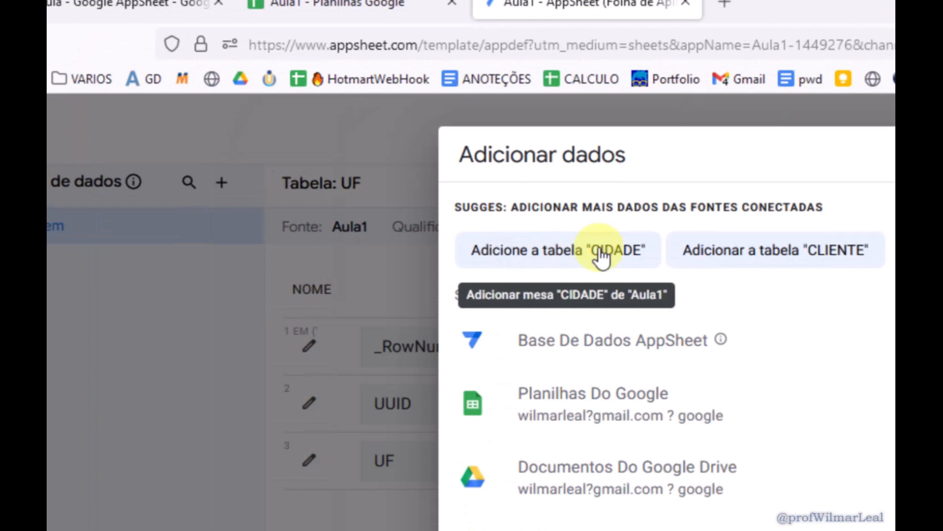
pyautogui.click(569, 255)
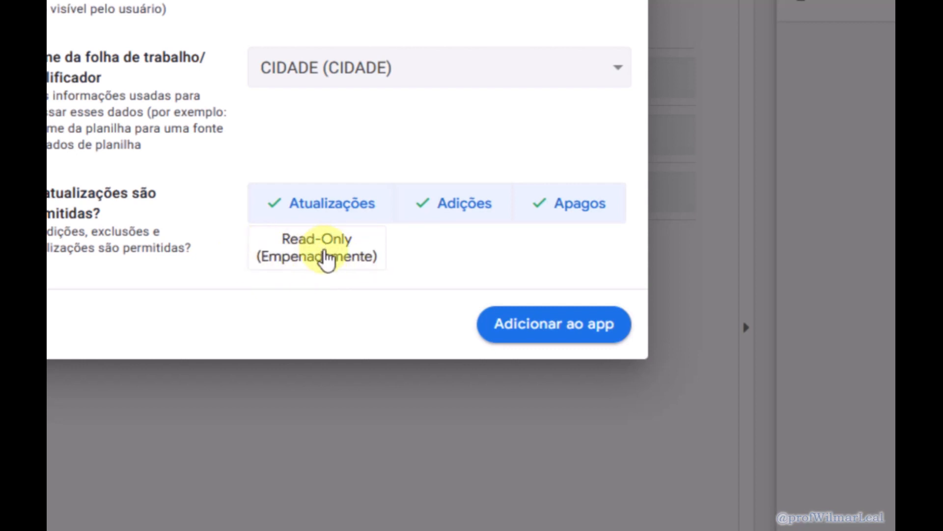
# Step: Try the CIDADE table's update permissions, switching it to read-only and then to additions with and without updates
pyautogui.click(327, 256)
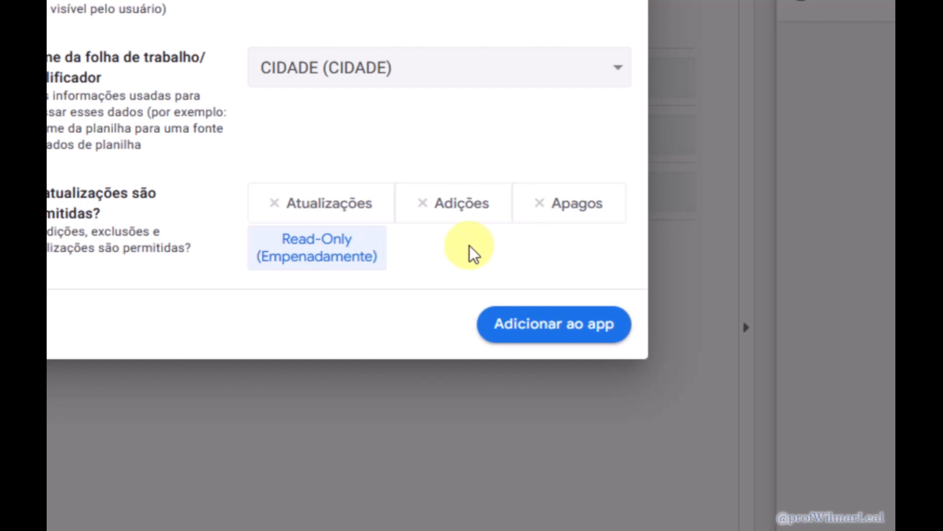
pyautogui.click(323, 216)
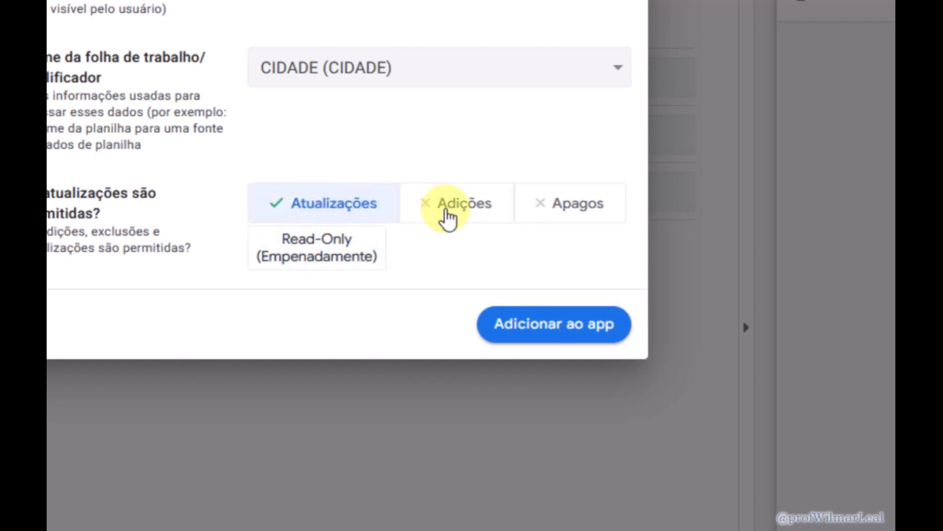
pyautogui.click(450, 217)
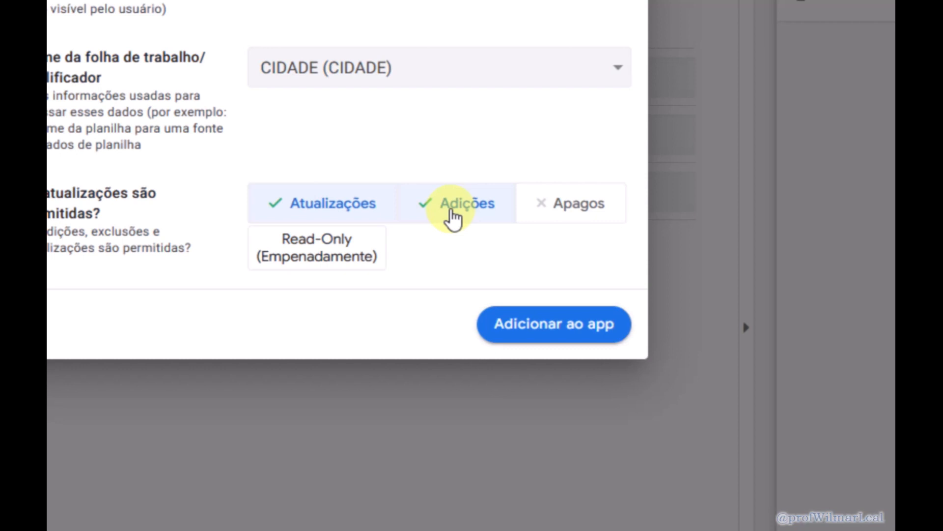
pyautogui.click(331, 213)
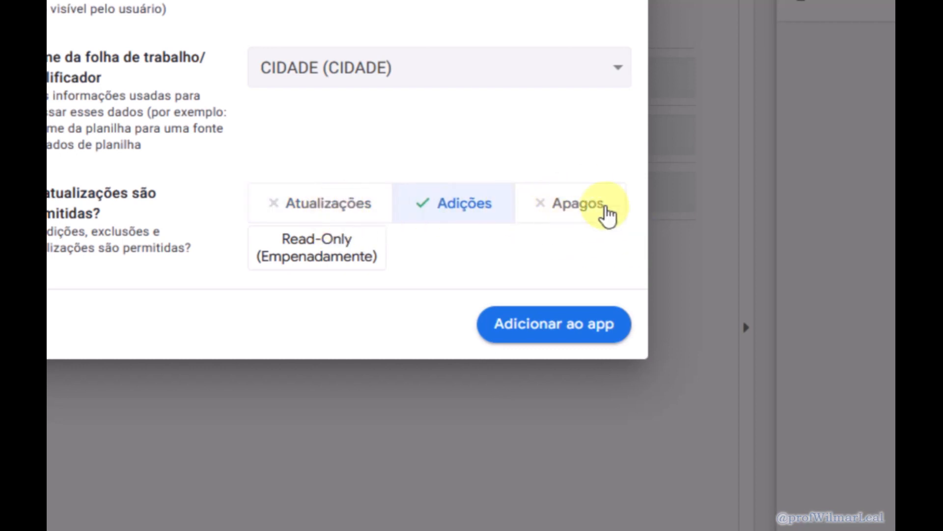
pyautogui.click(310, 209)
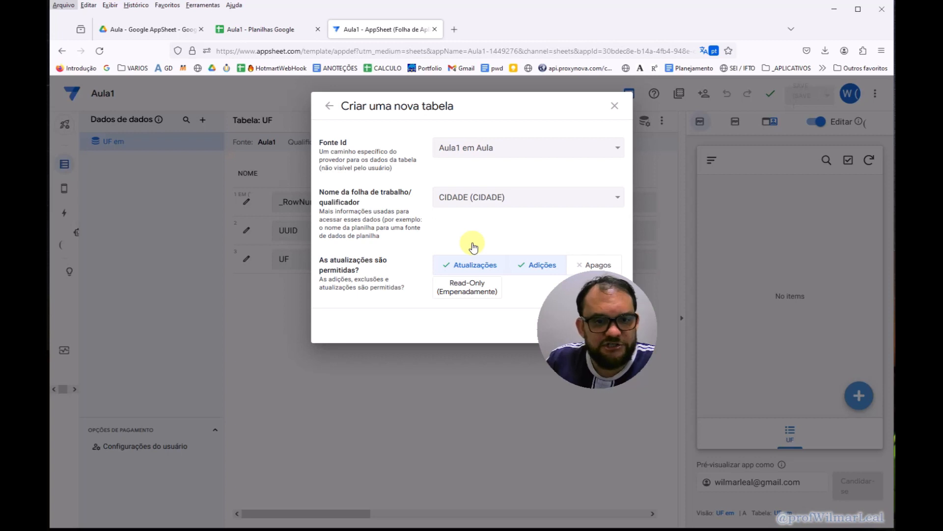
pyautogui.click(469, 248)
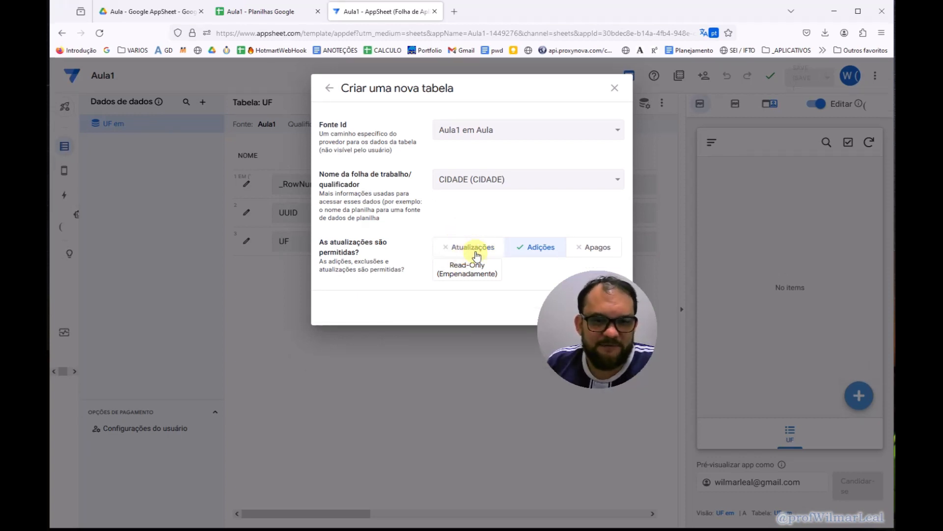
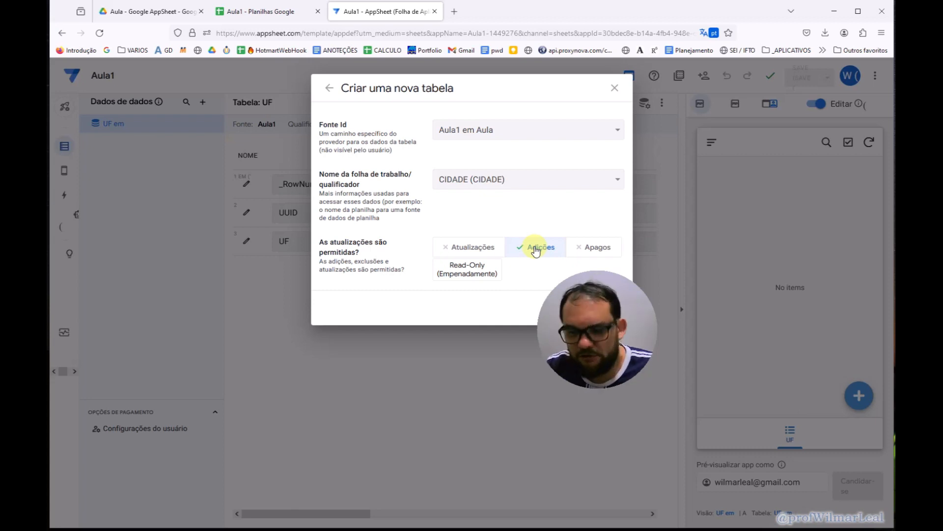
# Step: Allow updates, additions and deletions for the CIDADE table and add it to the app
pyautogui.click(484, 244)
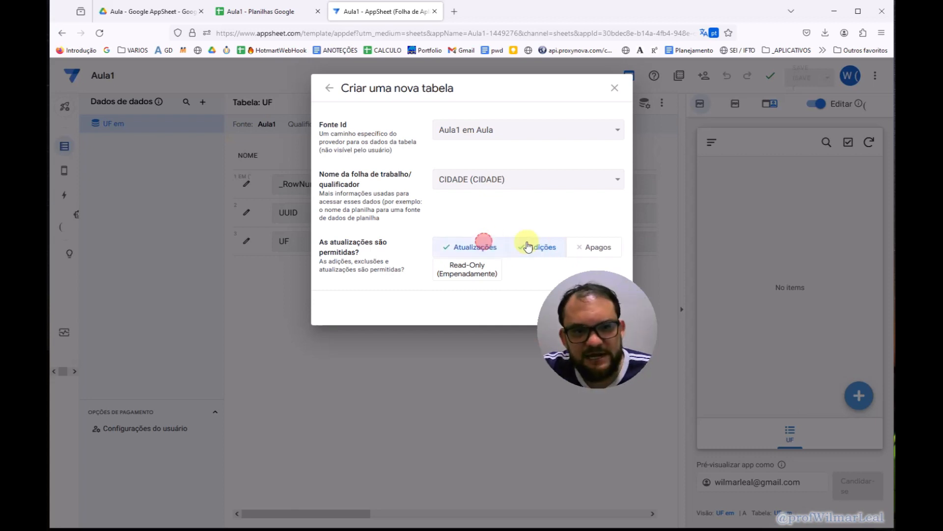
pyautogui.click(602, 247)
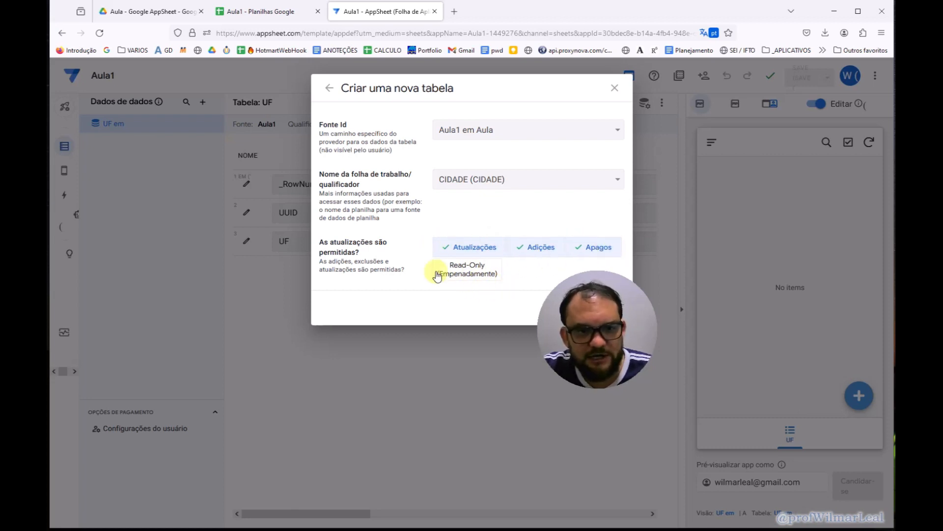
pyautogui.click(456, 275)
pyautogui.click(471, 246)
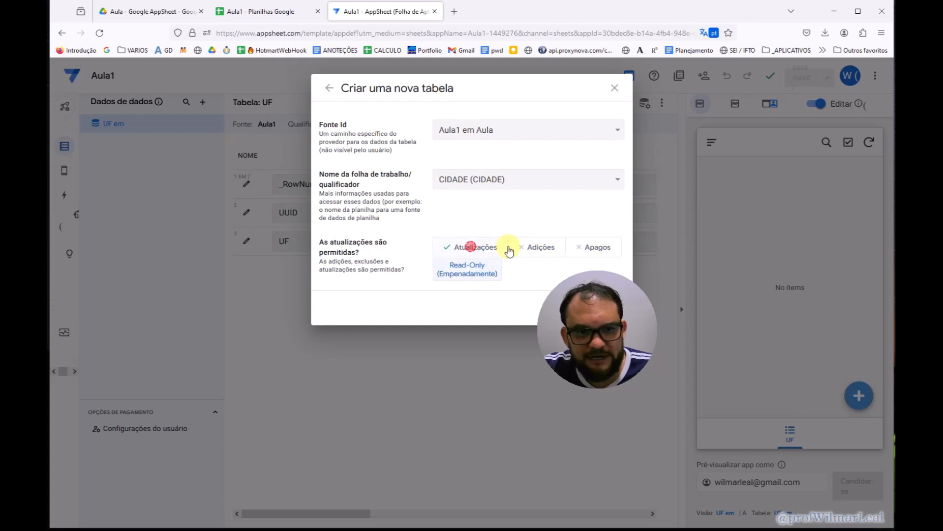
pyautogui.click(514, 247)
pyautogui.click(596, 246)
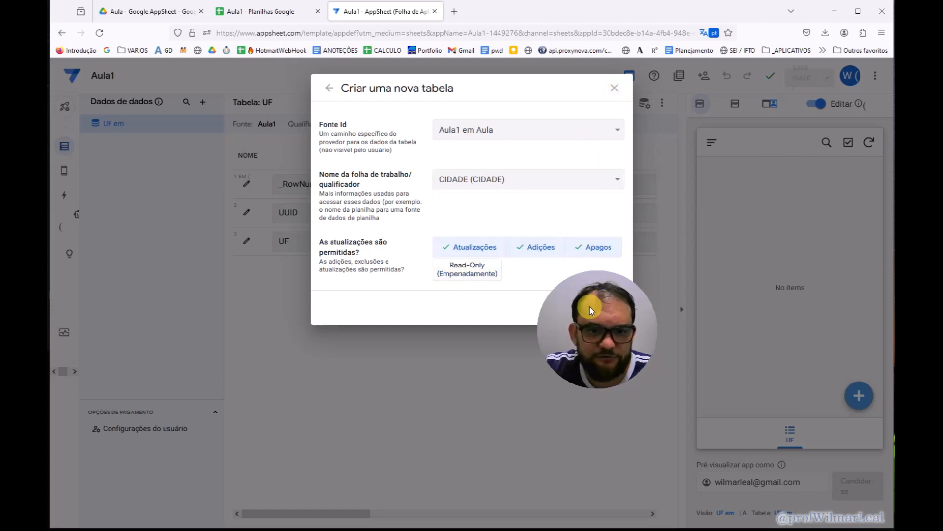
pyautogui.click(590, 308)
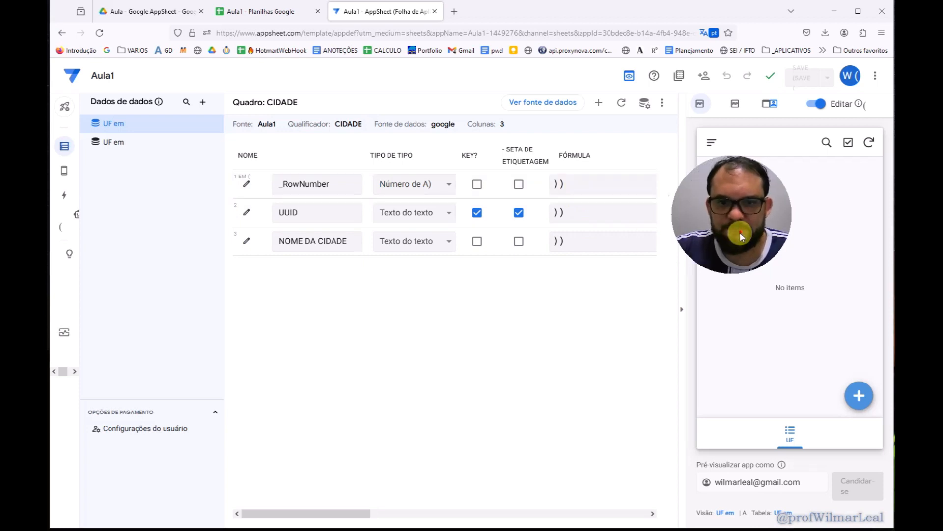
# Step: Open the new-record form of the UF view in the app preview, look at its fields, and cancel it
pyautogui.moveTo(741, 233); pyautogui.dragTo(489, 393)
pyautogui.click(791, 433)
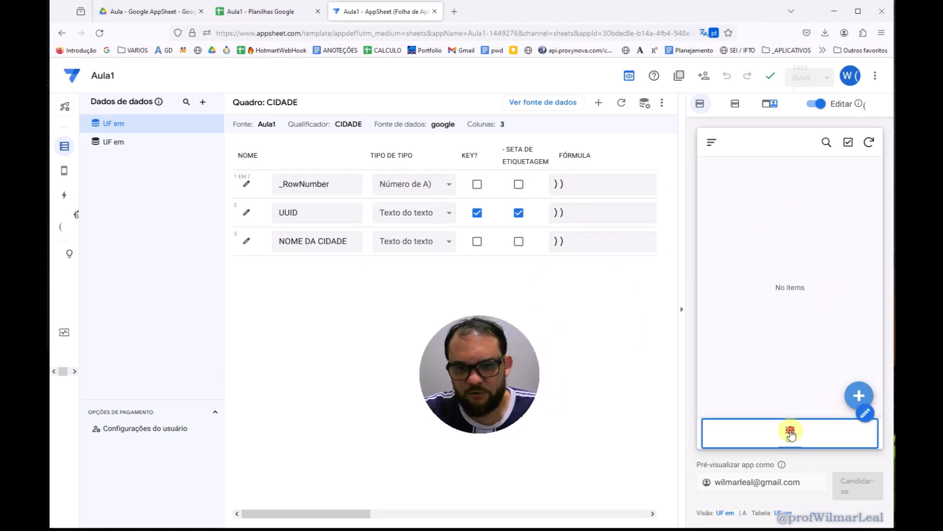
pyautogui.click(859, 396)
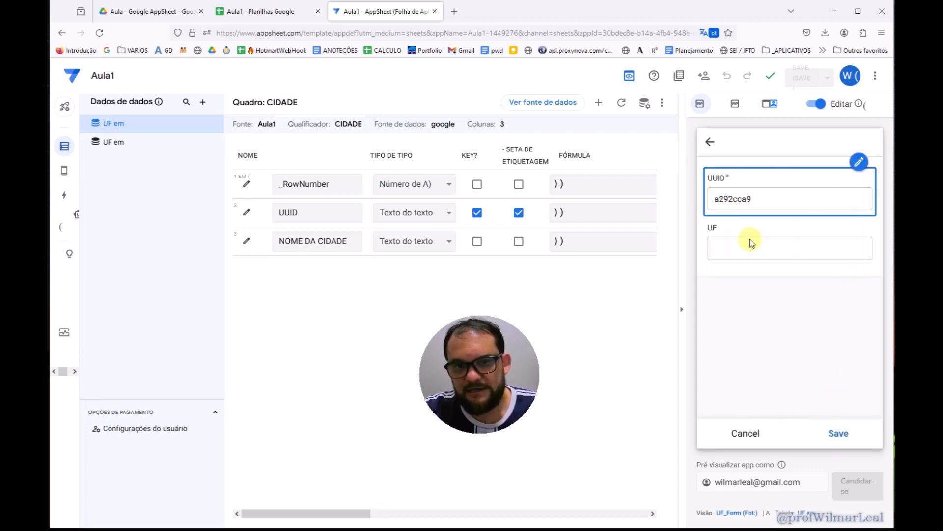
pyautogui.click(764, 435)
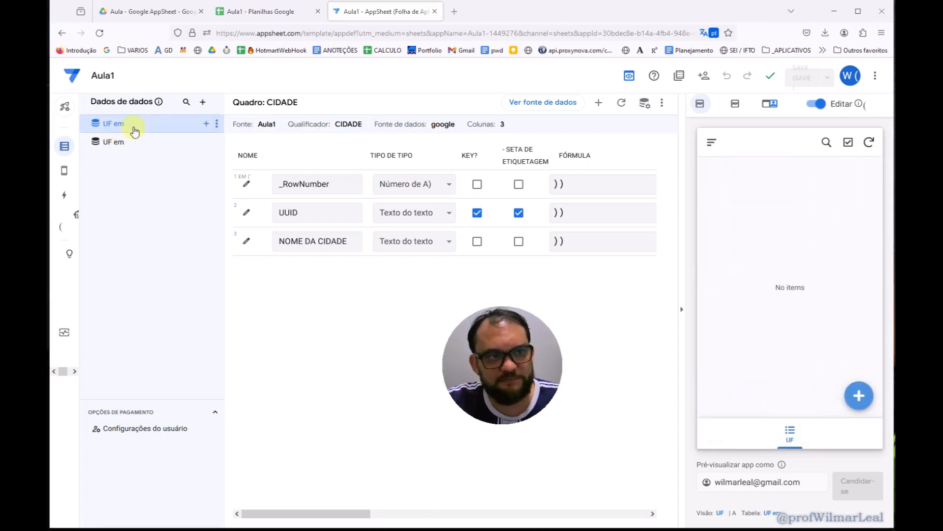
# Step: Add the suggested CLIENTE table from Aula1 to the app with updates, additions and deletions allowed
pyautogui.click(201, 107)
pyautogui.click(385, 142)
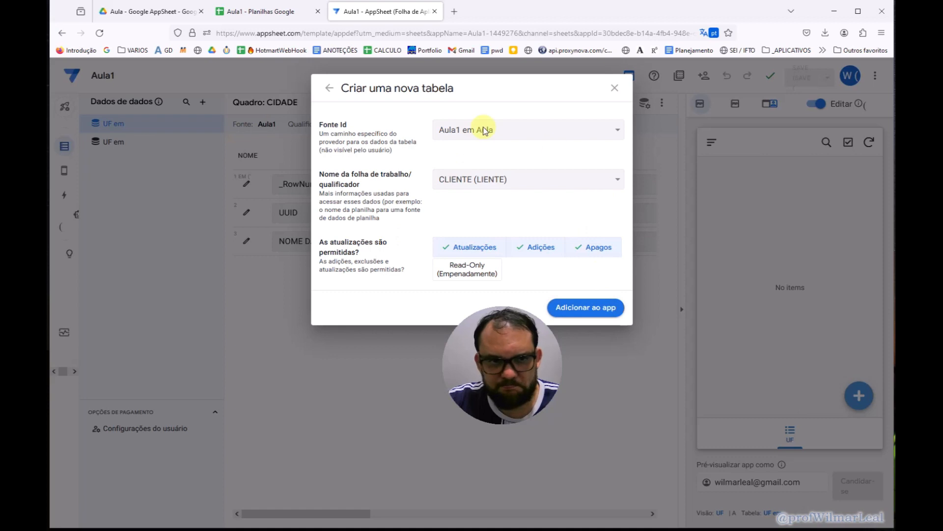
pyautogui.click(586, 310)
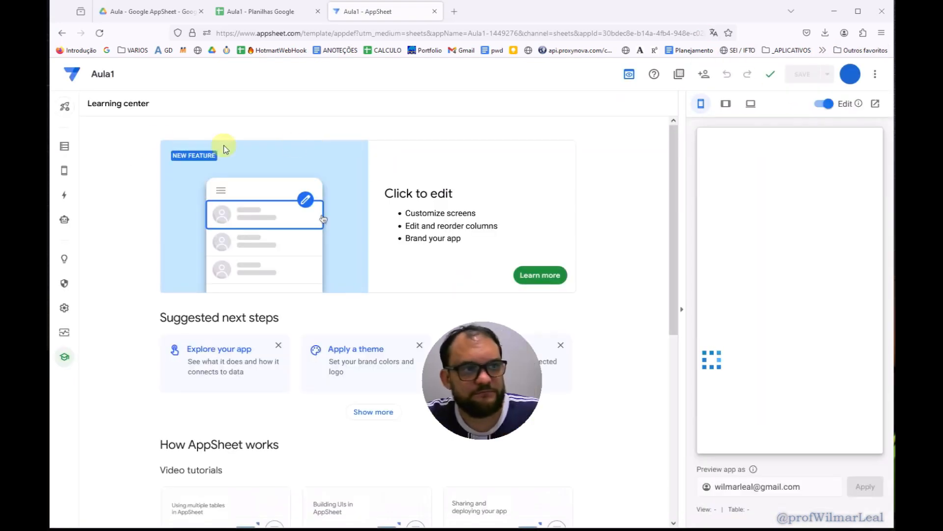
# Step: Open the app's data and check the UF and CIDADE views and the navigation menu in the app preview
pyautogui.click(65, 147)
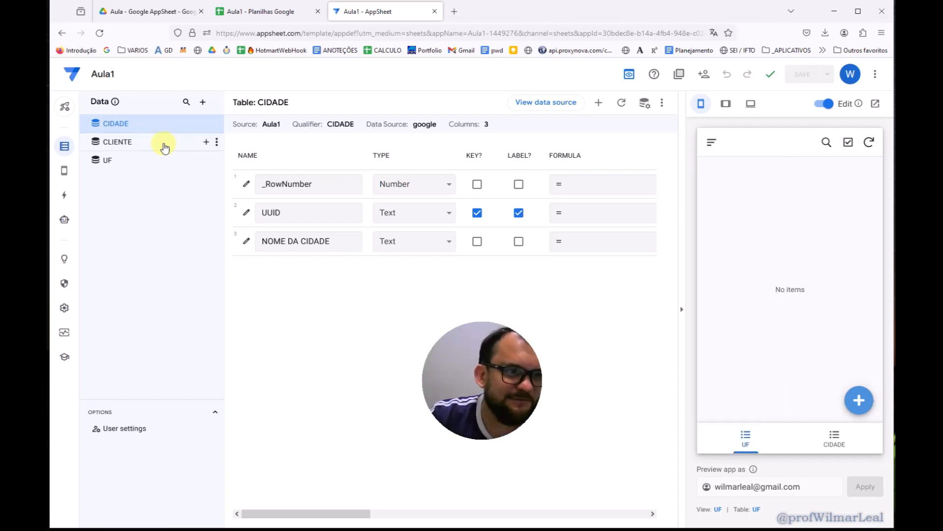
pyautogui.click(757, 435)
pyautogui.click(828, 438)
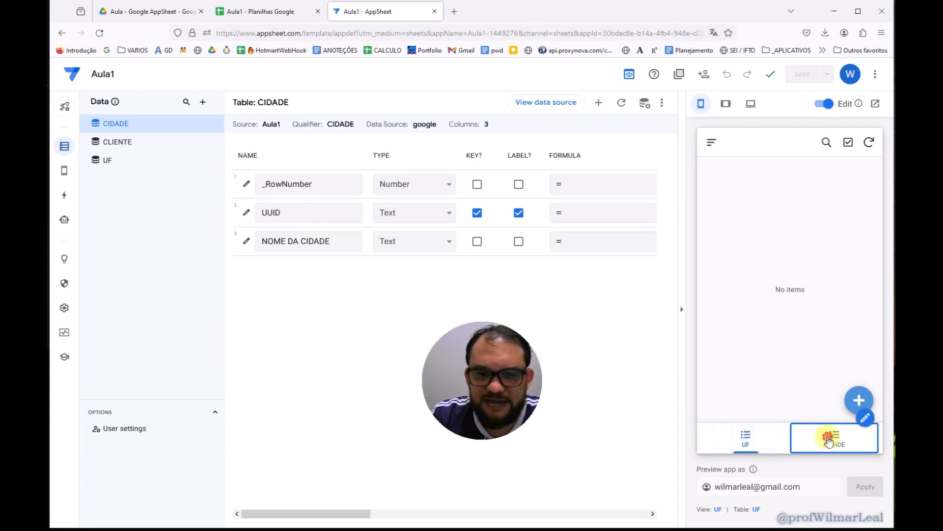
pyautogui.click(712, 142)
pyautogui.click(858, 238)
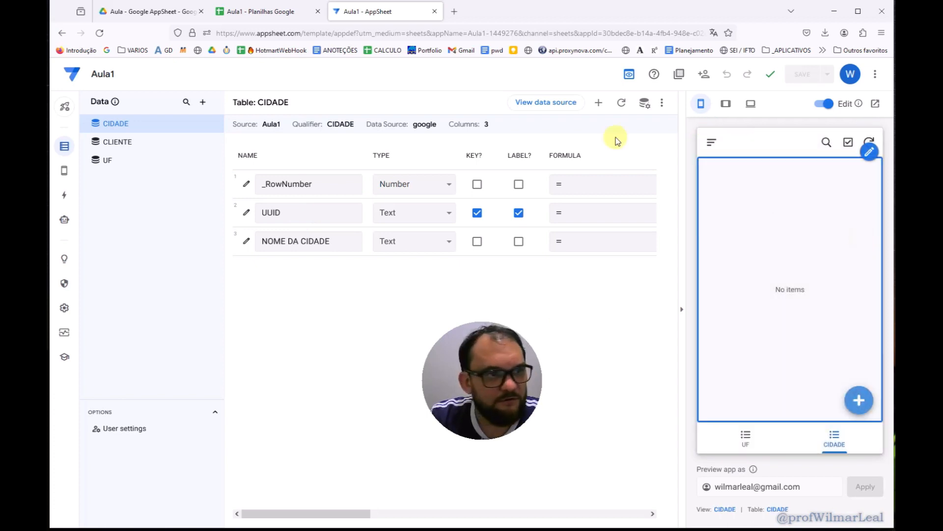
# Step: Create the suggested slice of the CLIENTE table for rows where NOME DO CLIENTE is not blank
pyautogui.click(126, 142)
pyautogui.click(205, 142)
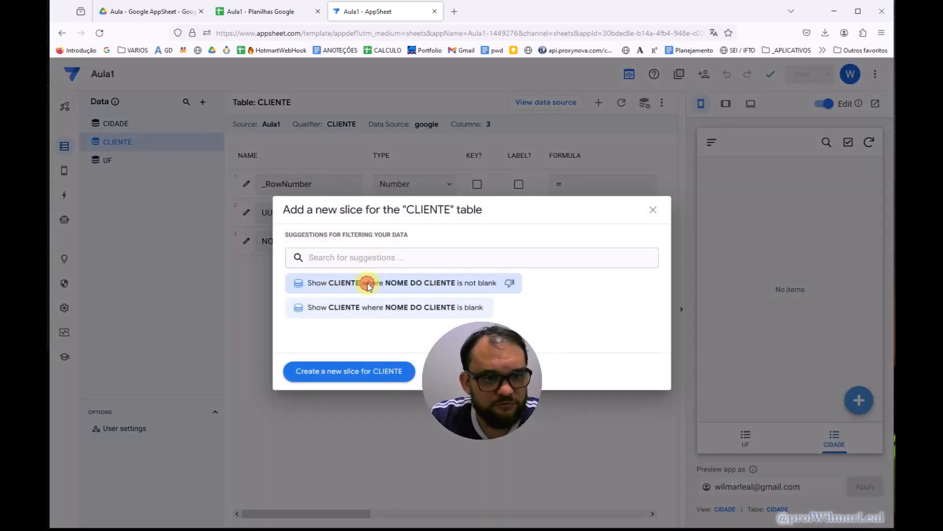
pyautogui.click(368, 283)
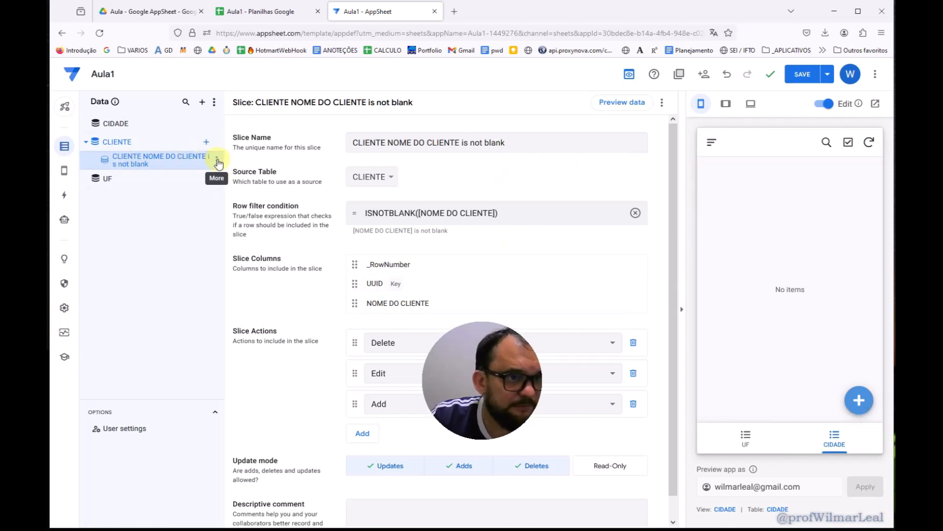
# Step: Delete the "CLIENTE NOME DO CLIENTE is not blank" slice and save the app
pyautogui.click(217, 158)
pyautogui.click(241, 229)
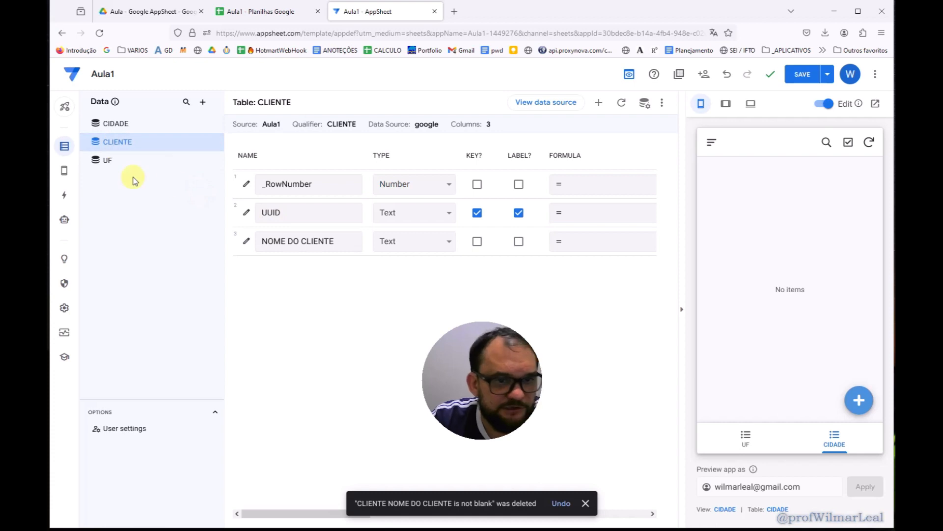
pyautogui.click(802, 75)
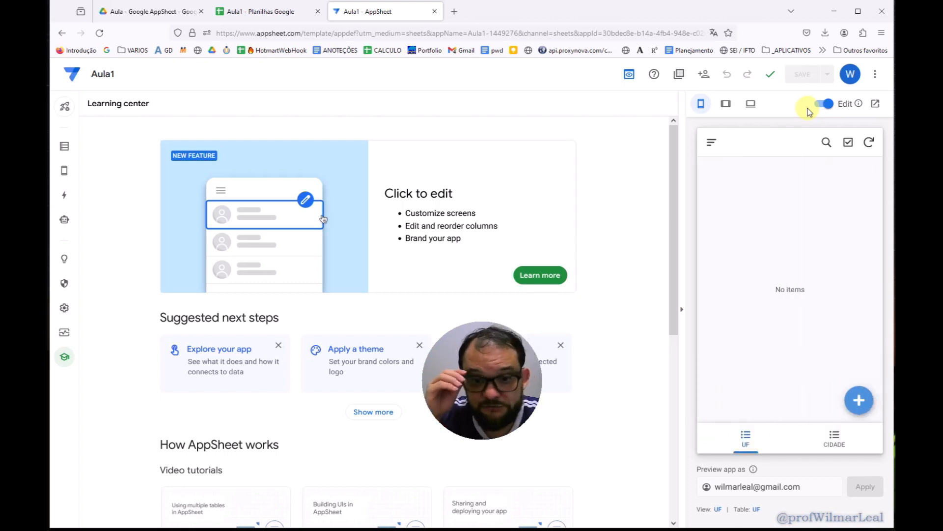
# Step: Show the CIDADE view in the app preview and open the CLIENTE table's column definitions
pyautogui.click(834, 436)
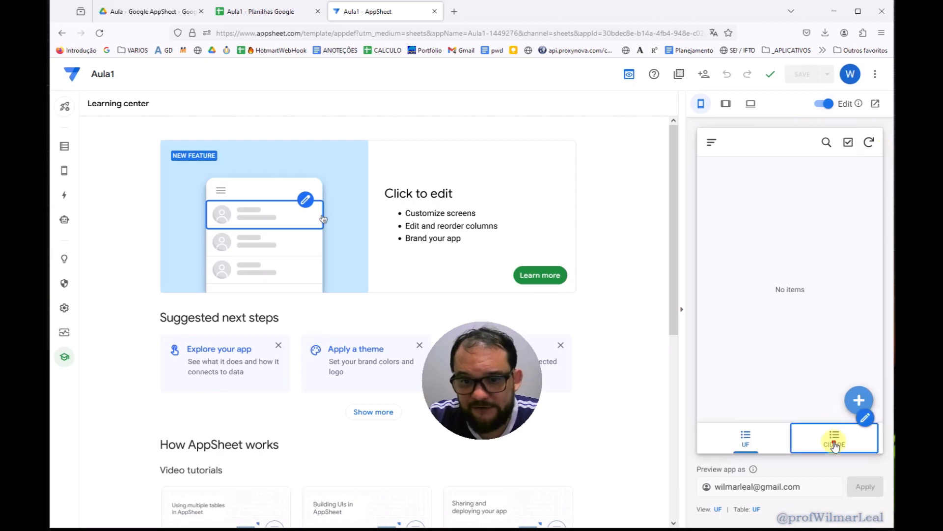
pyautogui.click(75, 150)
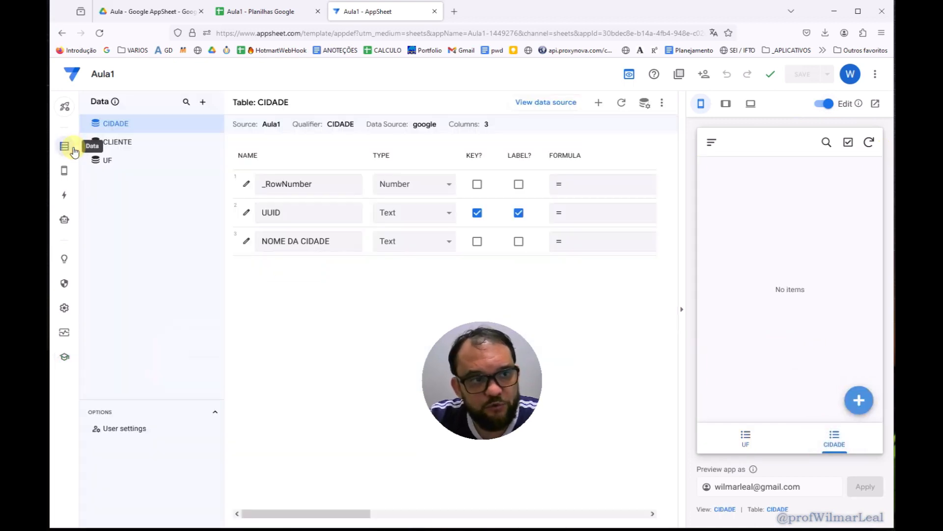
pyautogui.click(142, 145)
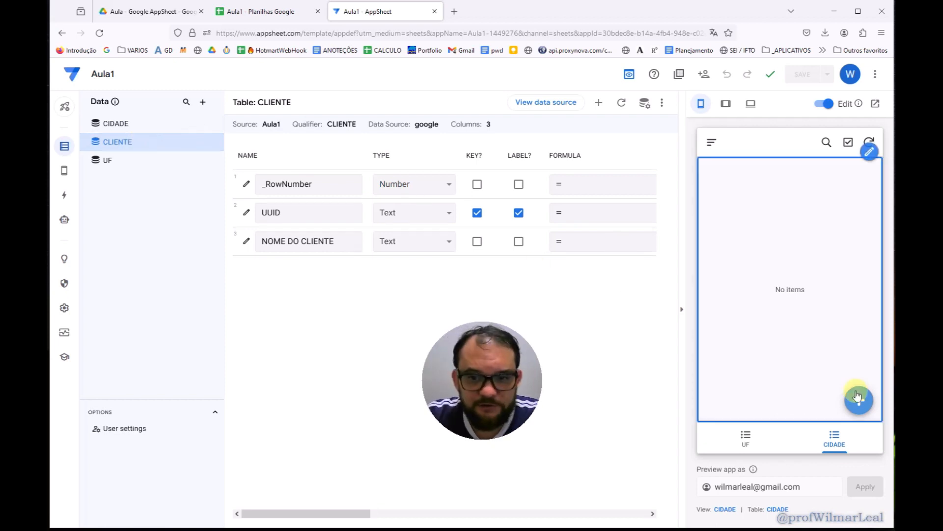
# Step: Check the preview's navigation menu for a CLIENTE view and open the CIDADE new-record form
pyautogui.click(712, 142)
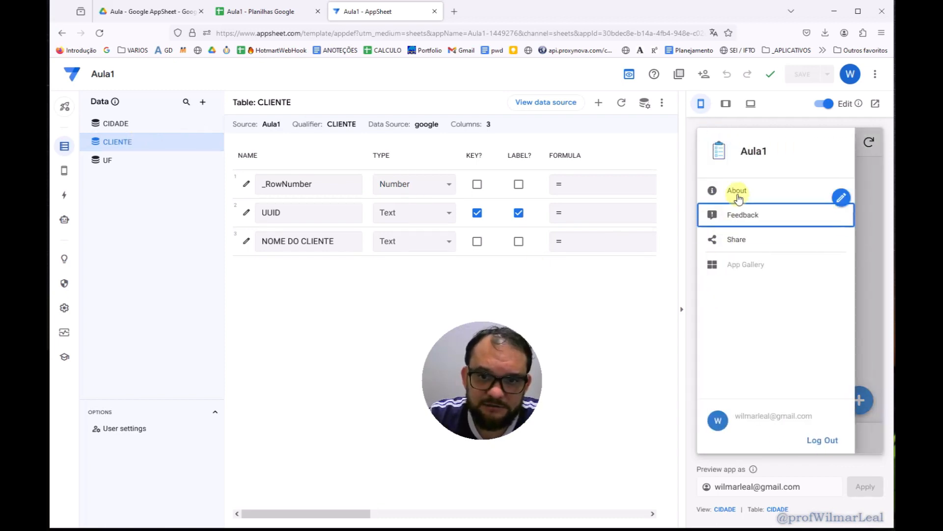
pyautogui.click(874, 249)
pyautogui.click(862, 394)
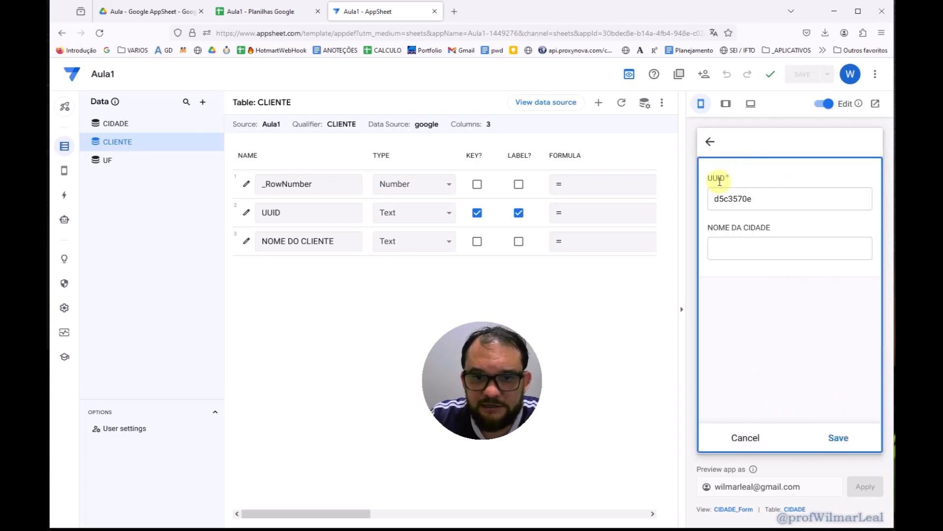
# Step: Cancel the CIDADE record form in the preview, reopen it to compare the generated UUID, and cancel it again
pyautogui.click(746, 439)
pyautogui.click(834, 438)
pyautogui.click(858, 402)
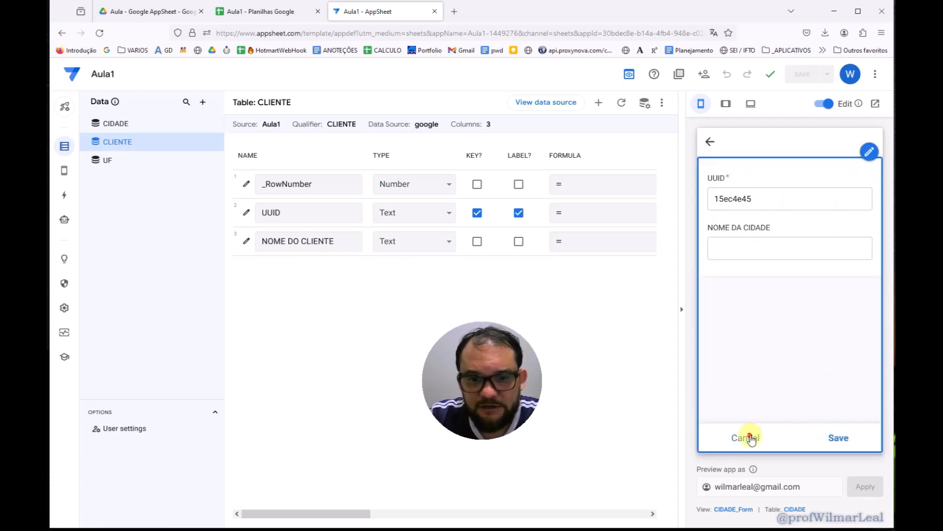
pyautogui.click(745, 436)
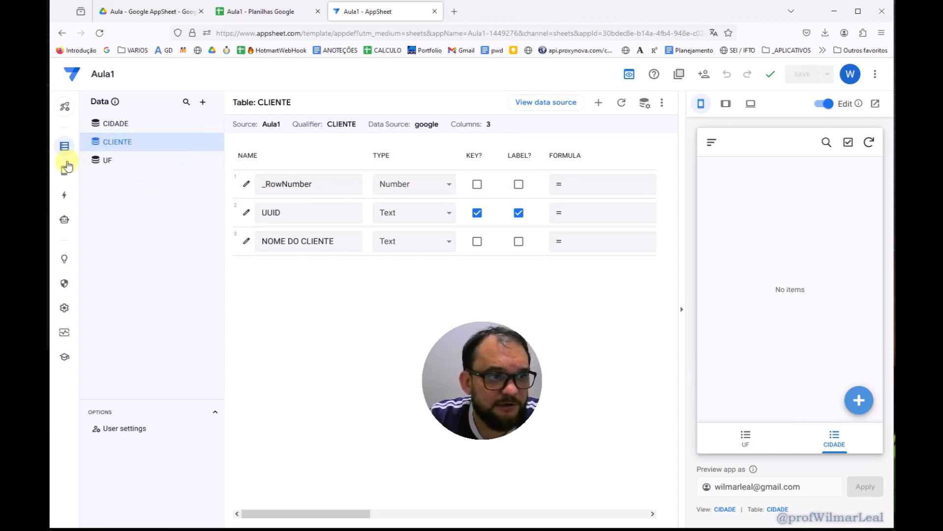
# Step: Add a primary navigation view from the suggested histogram for CLIENTE data
pyautogui.moveTo(65, 172)
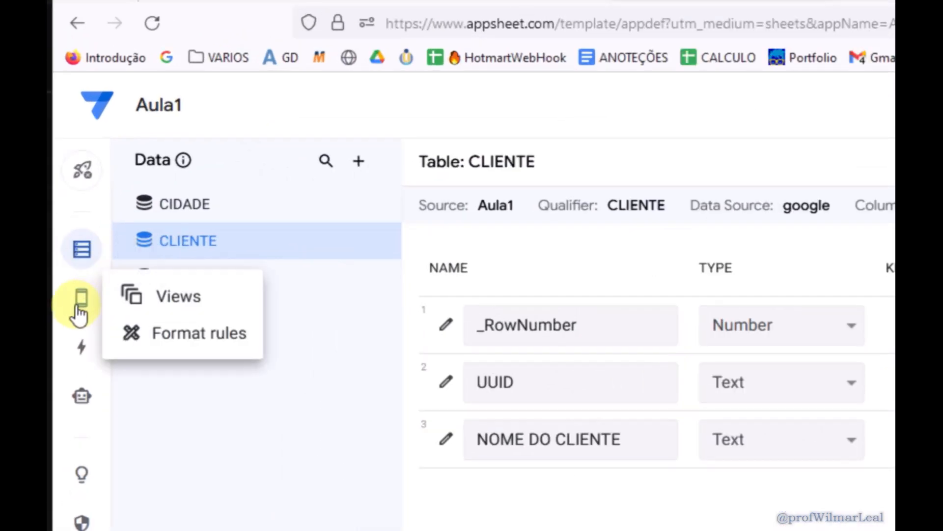
pyautogui.click(88, 302)
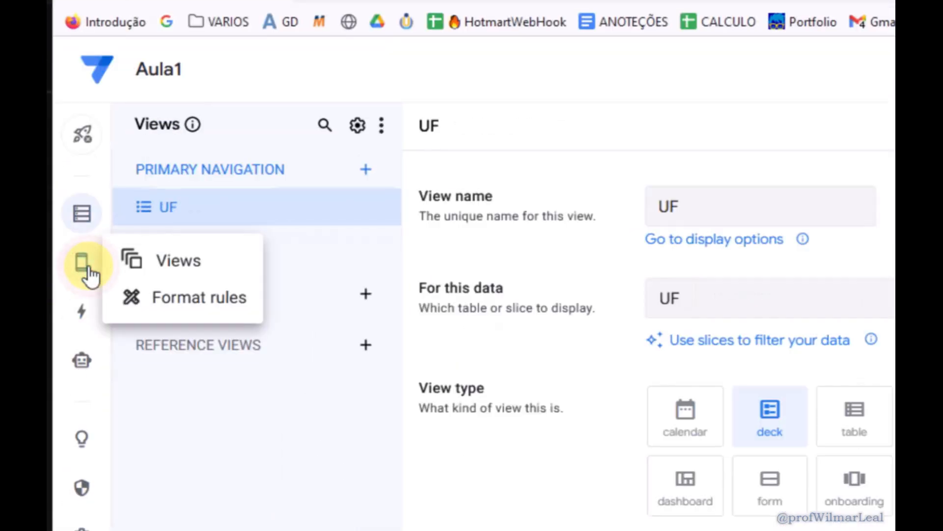
pyautogui.click(149, 266)
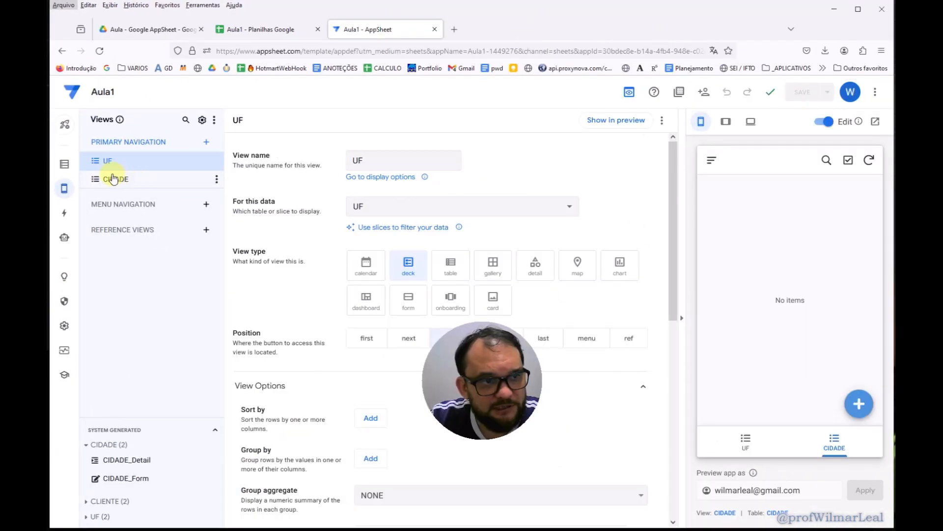
pyautogui.click(209, 146)
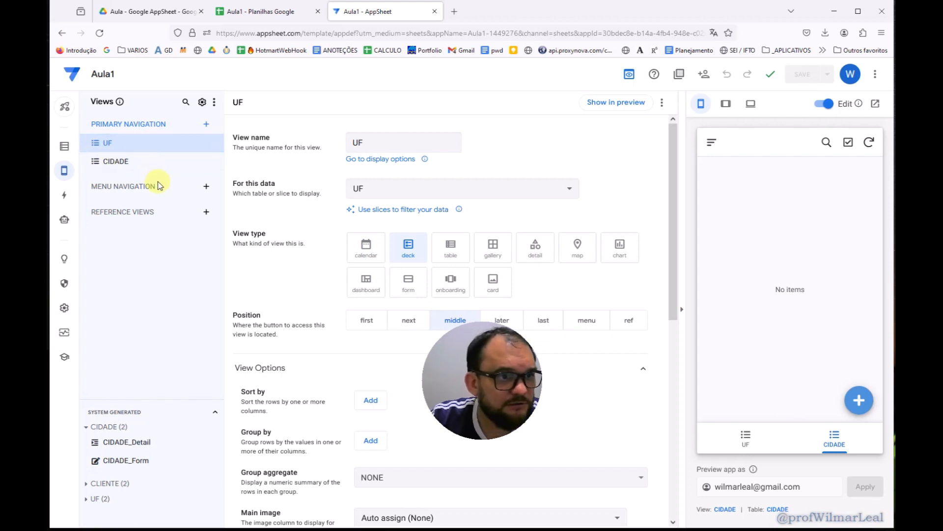
pyautogui.click(208, 124)
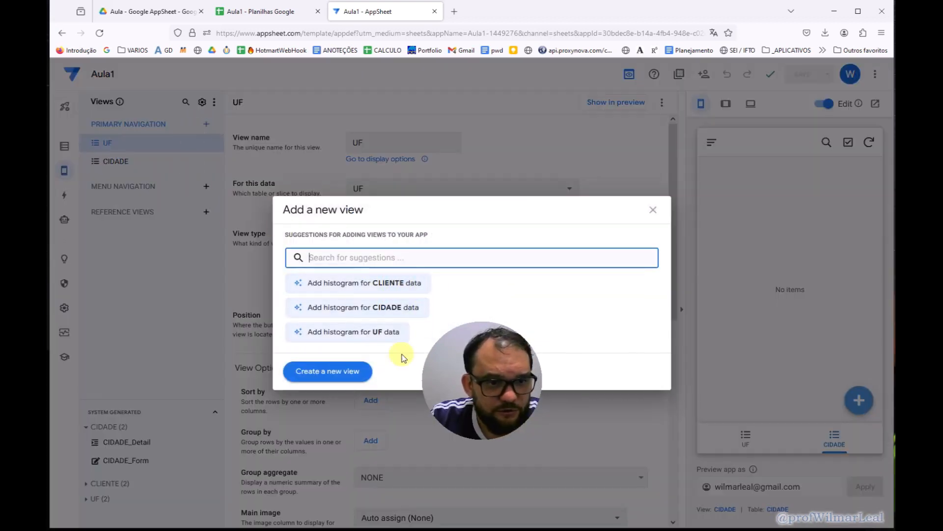
pyautogui.click(388, 284)
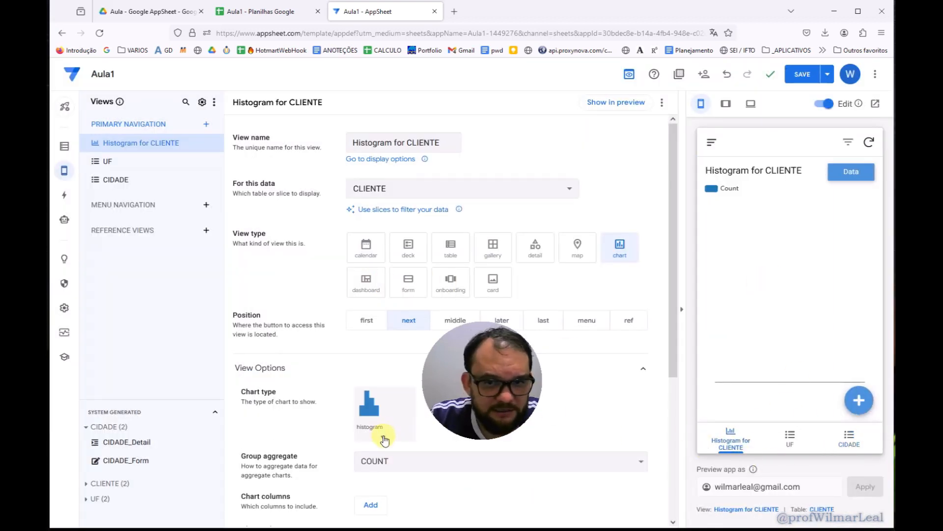
# Step: Set the Histogram for CLIENTE view's type to table and save the app
pyautogui.click(860, 403)
pyautogui.click(753, 442)
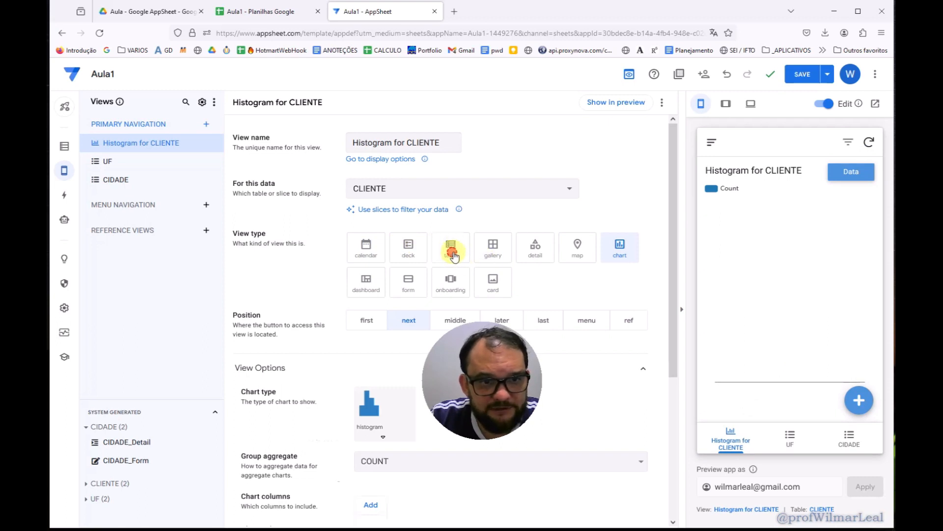
pyautogui.click(452, 252)
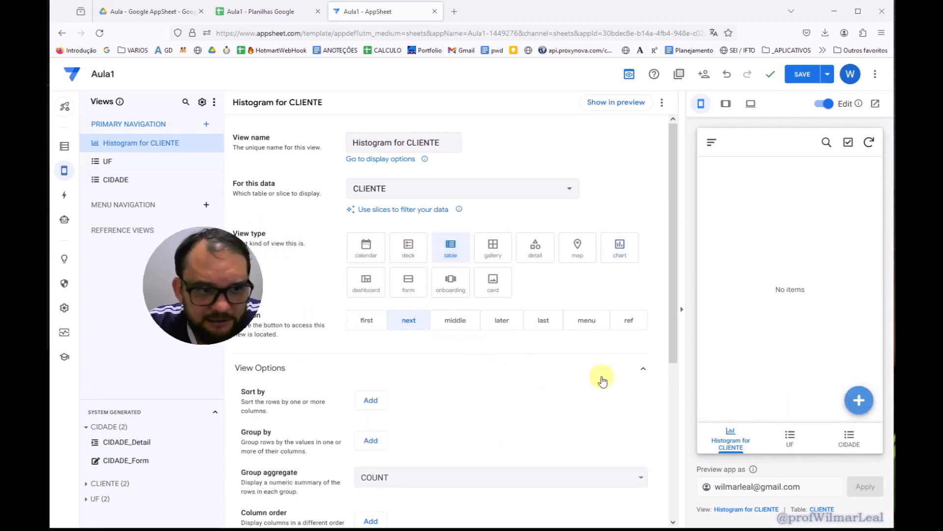
pyautogui.scroll(-3, 433, 369)
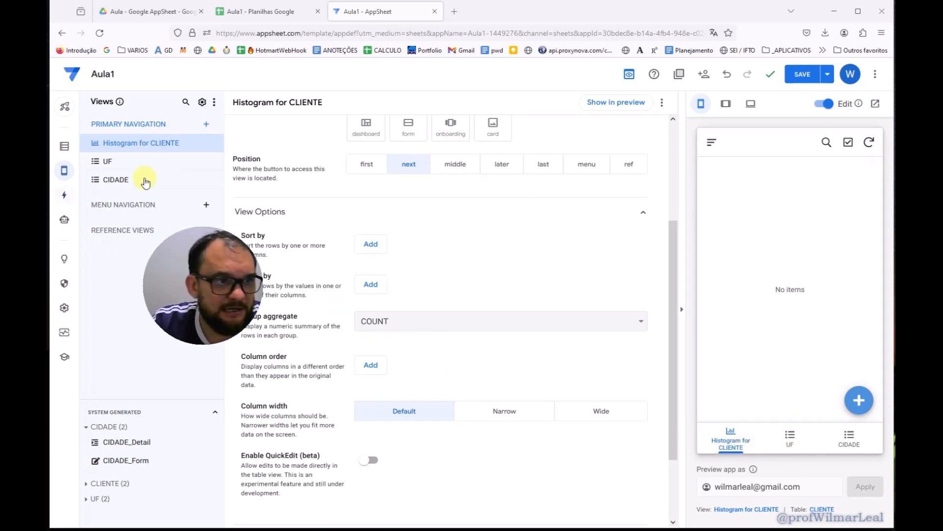
pyautogui.click(216, 143)
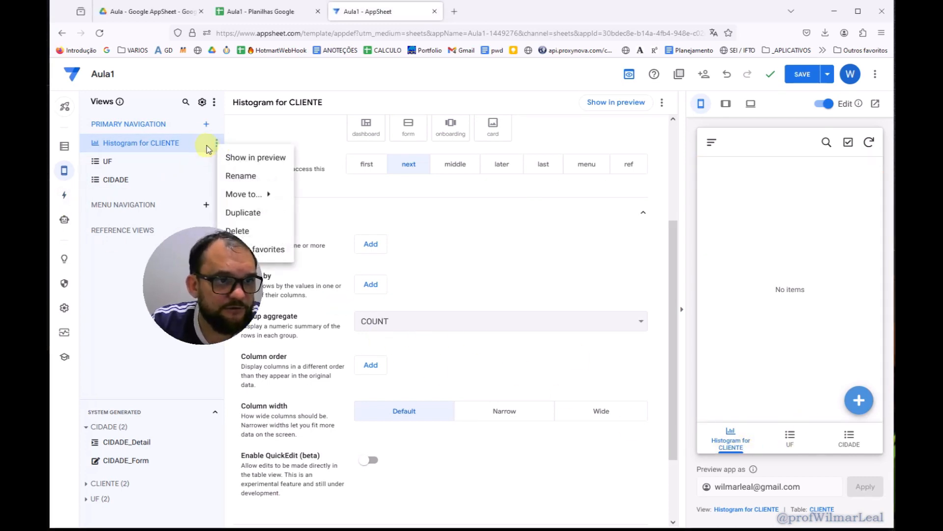
pyautogui.click(509, 232)
pyautogui.click(803, 74)
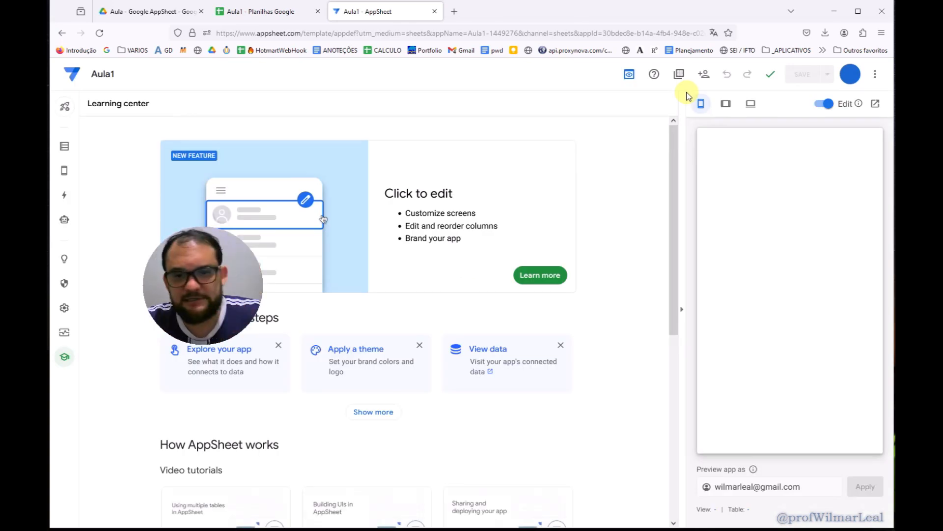
# Step: Open and cancel the CLIENTE new-record form repeatedly in the app preview to compare the generated UUIDs
pyautogui.moveTo(232, 246); pyautogui.dragTo(500, 200)
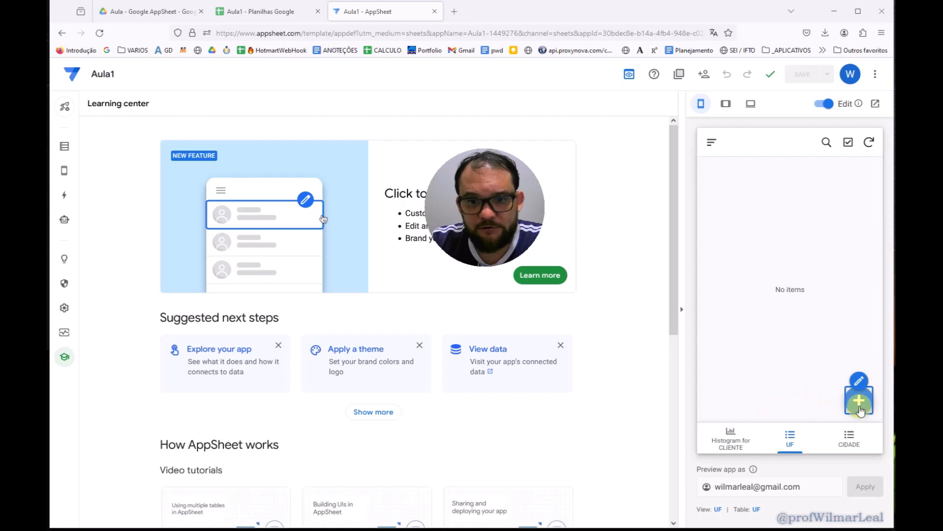
pyautogui.click(732, 448)
pyautogui.click(864, 417)
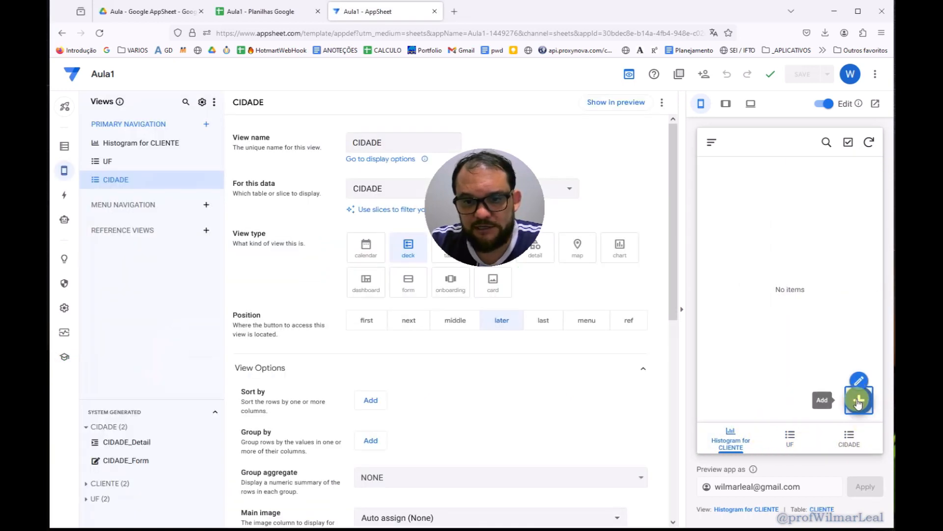
pyautogui.click(859, 403)
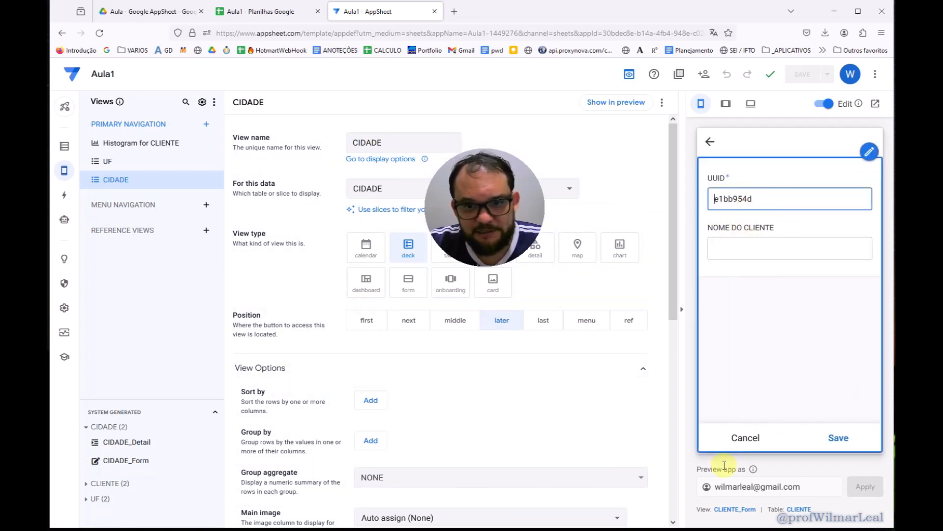
pyautogui.click(745, 437)
pyautogui.click(862, 407)
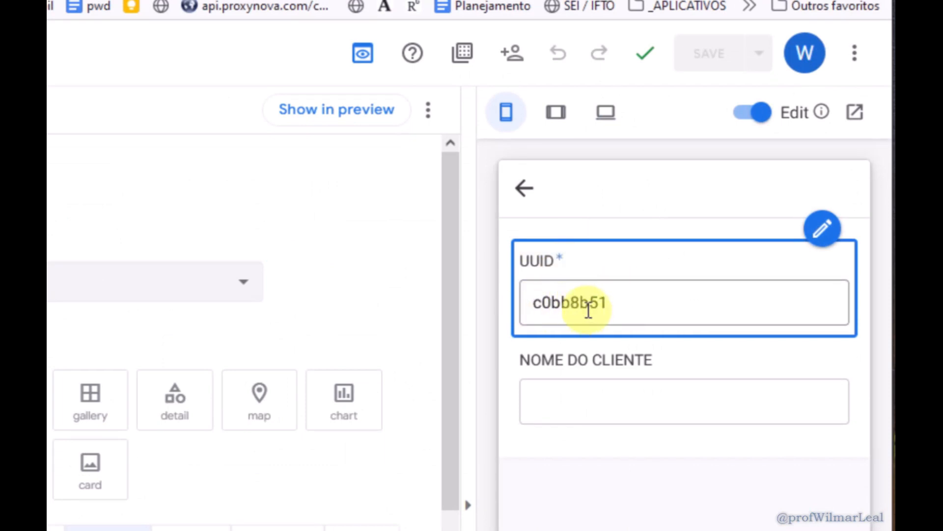
pyautogui.click(744, 438)
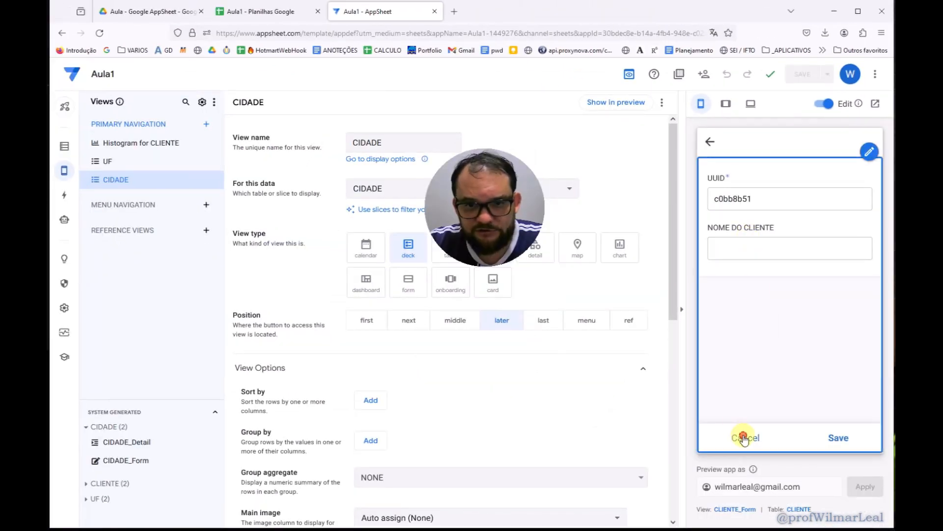
pyautogui.click(857, 398)
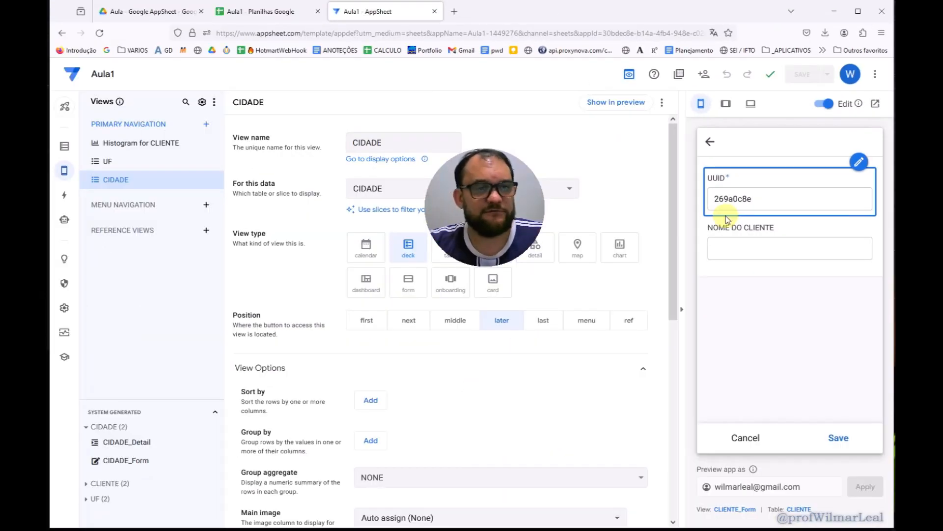
# Step: Inspect the initial value formula of the UUID column in the CIDADE table's data settings and close it without changes
pyautogui.moveTo(58, 162)
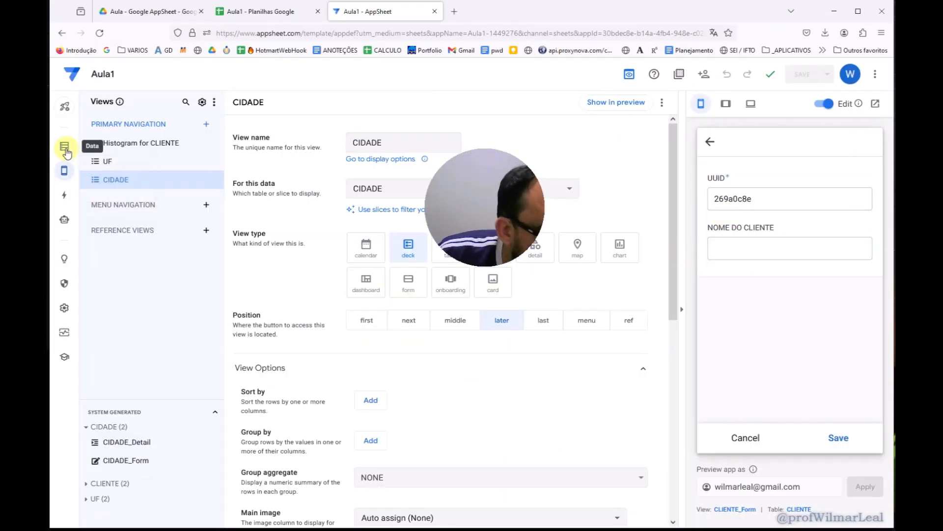
pyautogui.press('alt')
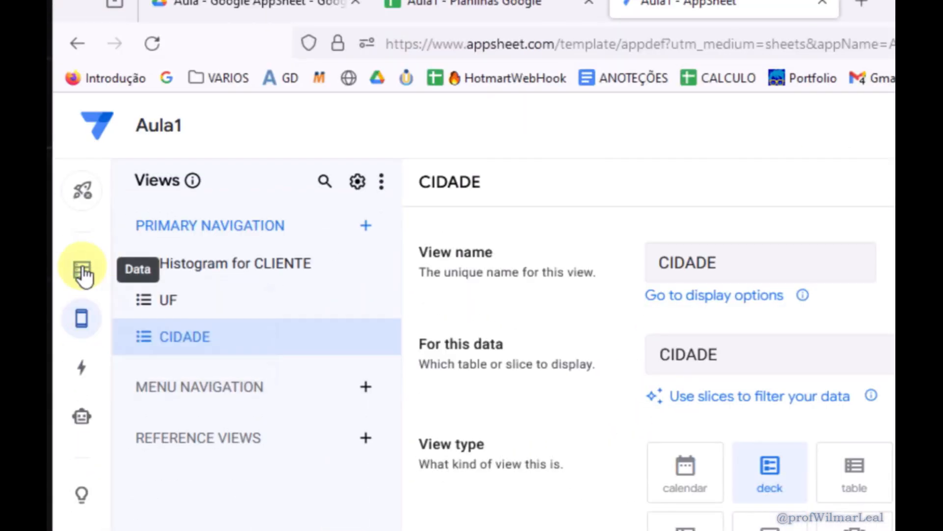
pyautogui.click(81, 269)
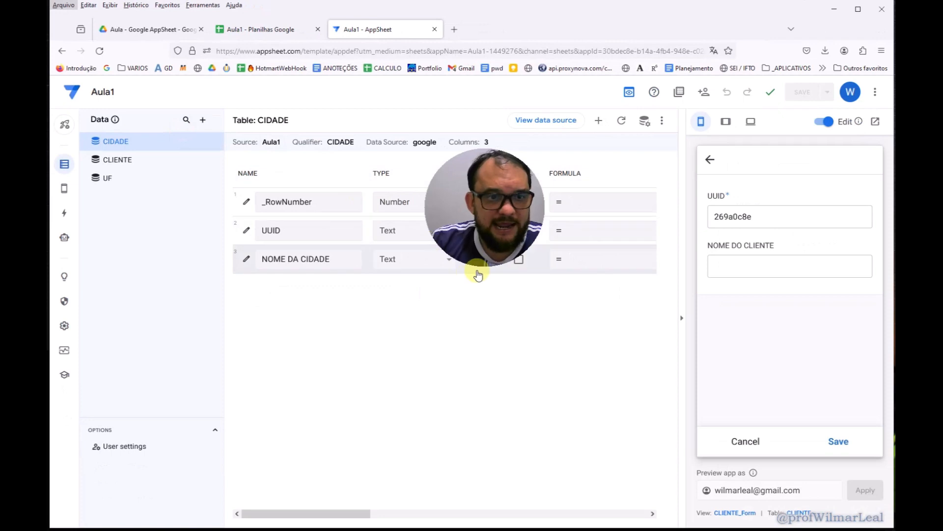
pyautogui.click(307, 240)
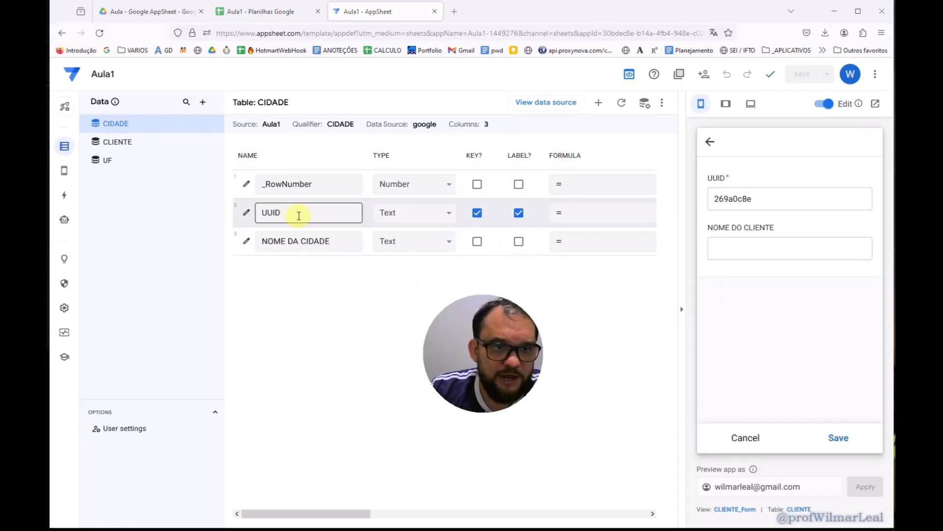
pyautogui.click(683, 310)
pyautogui.moveTo(465, 511); pyautogui.dragTo(643, 512)
pyautogui.click(570, 215)
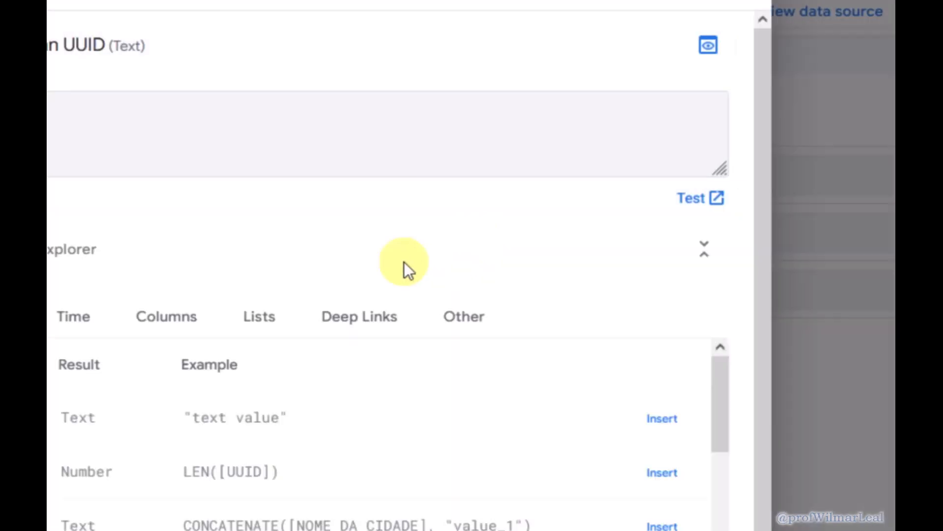
pyautogui.click(448, 293)
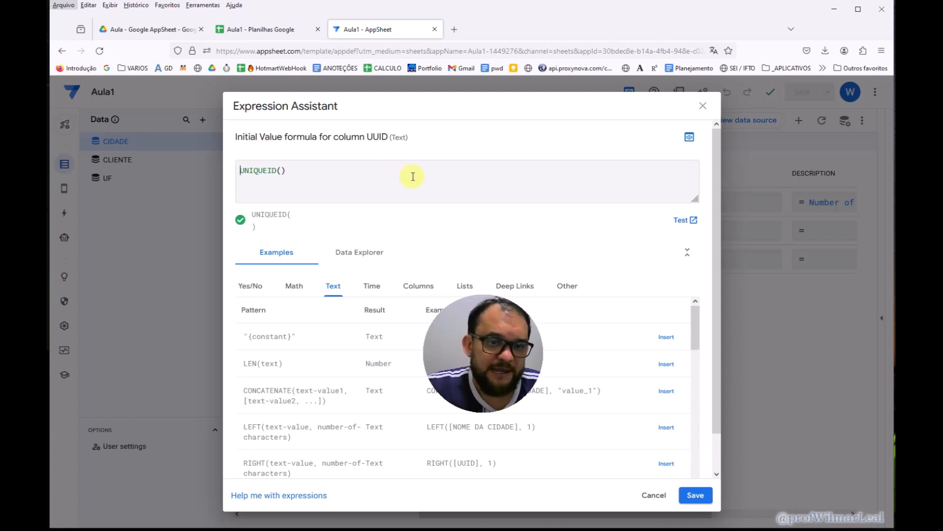
pyautogui.doubleClick(371, 136)
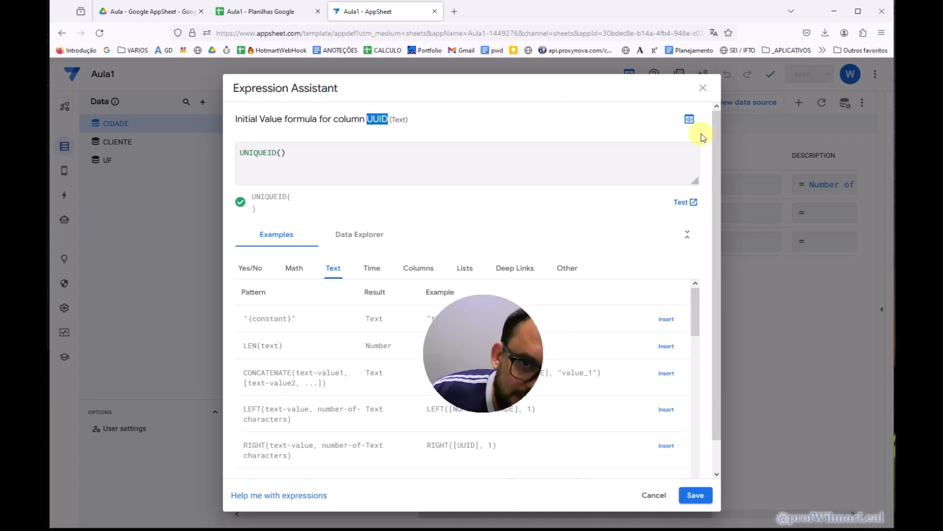
pyautogui.click(707, 88)
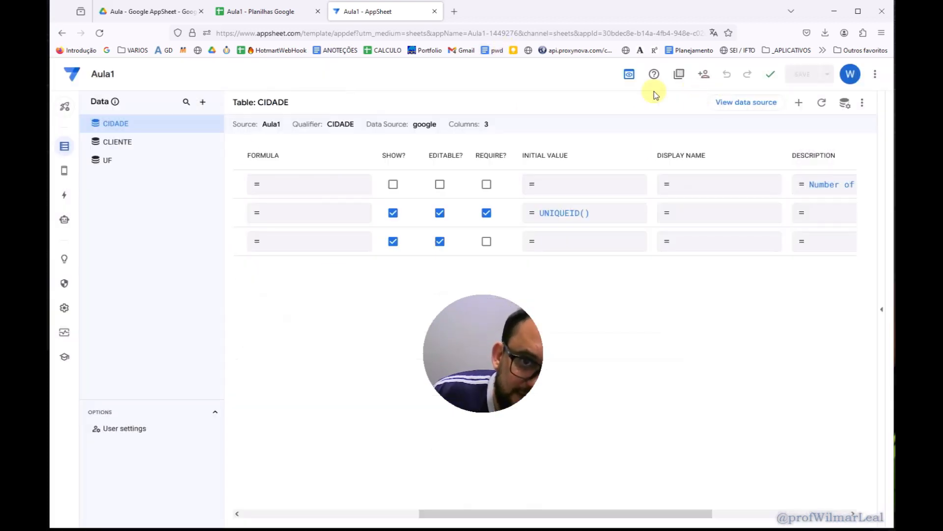
# Step: Compare the UUID column's initial value across the CLIENTE, UF and CIDADE tables and bring back the app preview
pyautogui.click(108, 143)
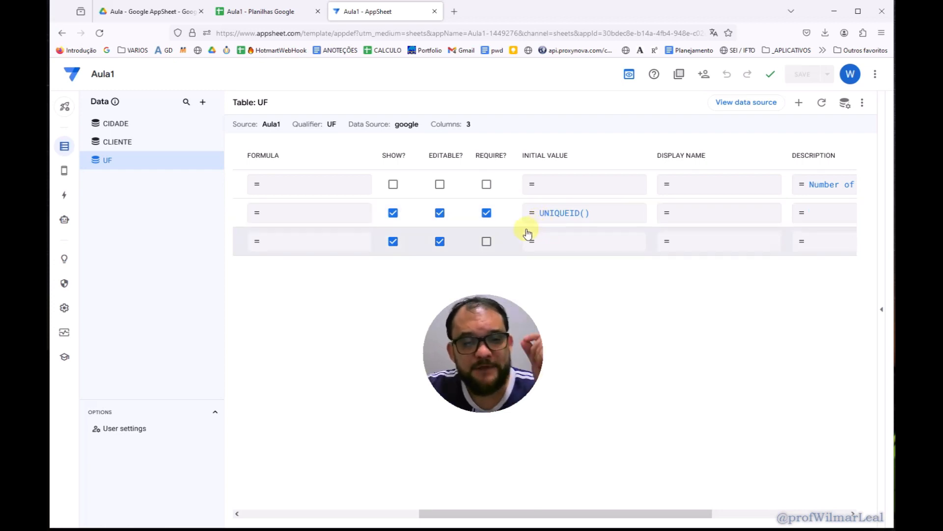
pyautogui.click(118, 125)
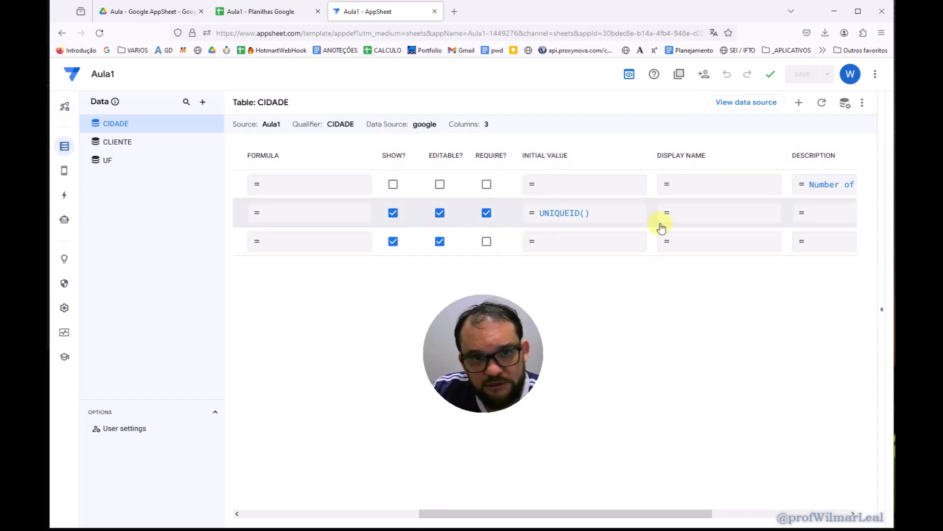
pyautogui.click(882, 309)
# Step: Cancel the open CLIENTE form and save a new record in the UF view with UF set to TO
pyautogui.click(747, 438)
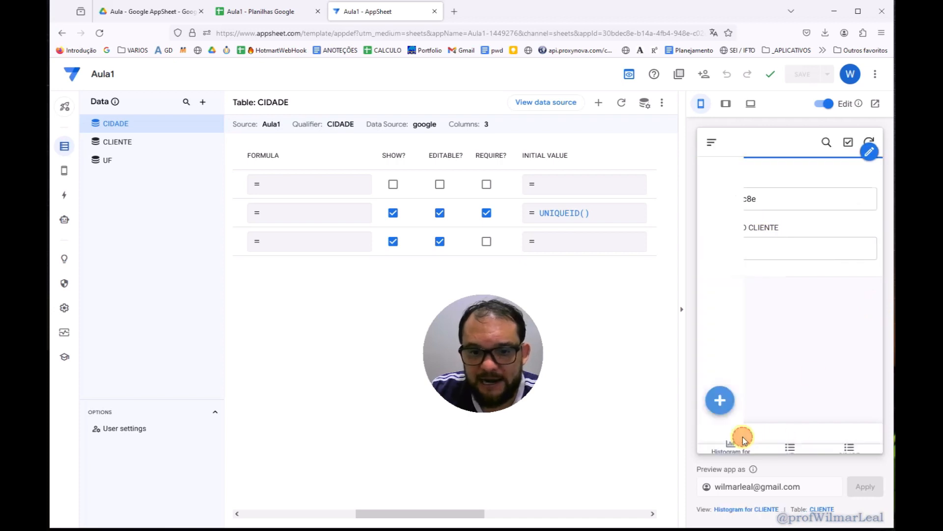
pyautogui.click(787, 445)
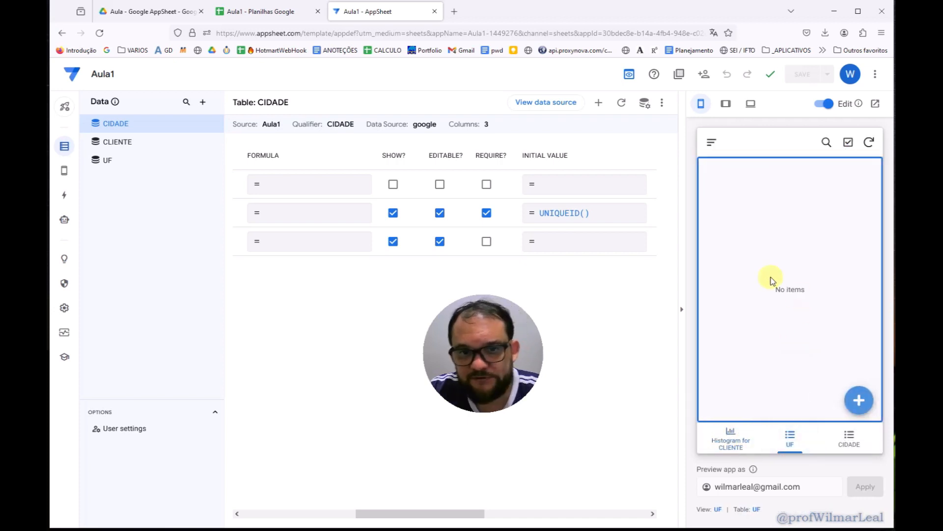
pyautogui.click(848, 403)
pyautogui.click(739, 253)
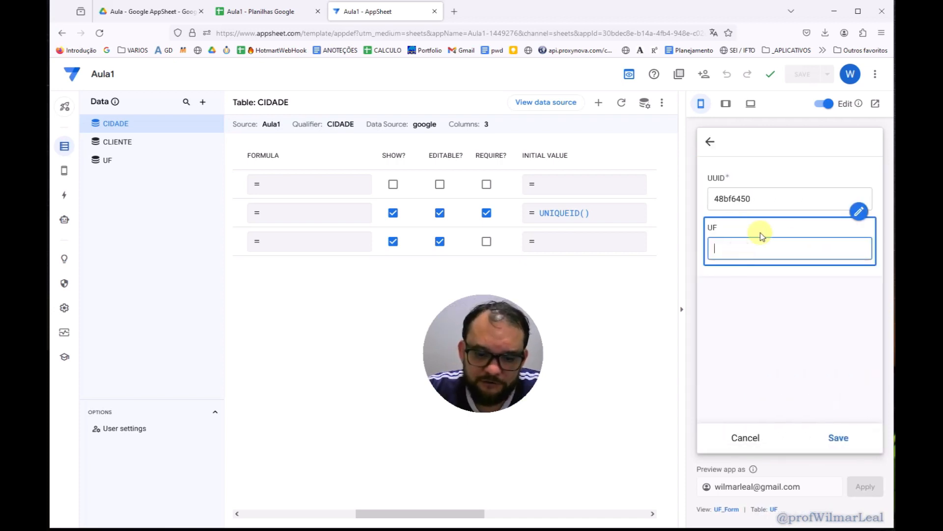
pyautogui.press('Tab')
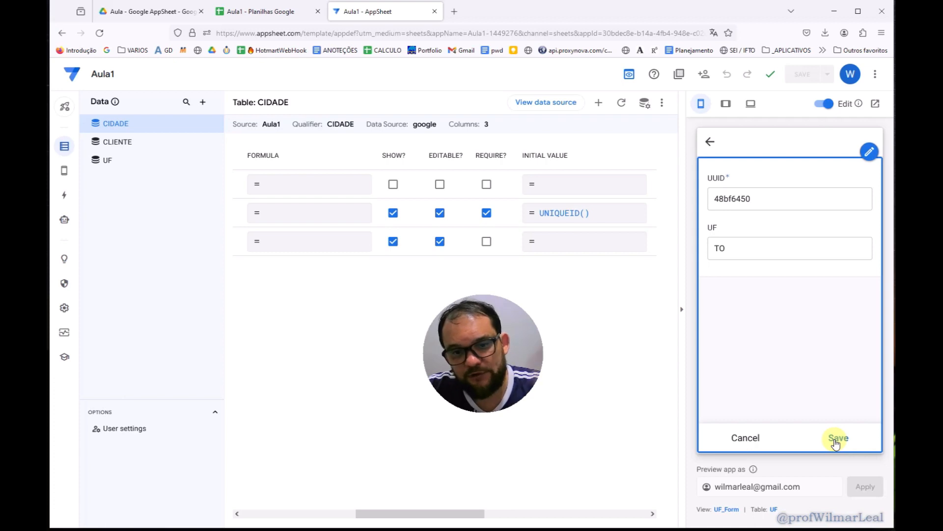
# Step: Switch to the Aula1 spreadsheet in Google Sheets and check the UF sheet for the record added through the app
pyautogui.click(270, 11)
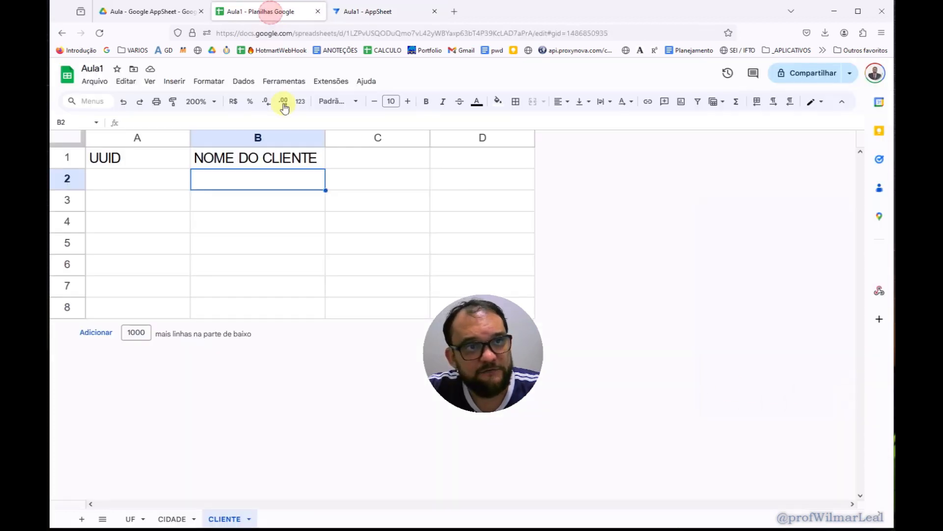
pyautogui.click(131, 519)
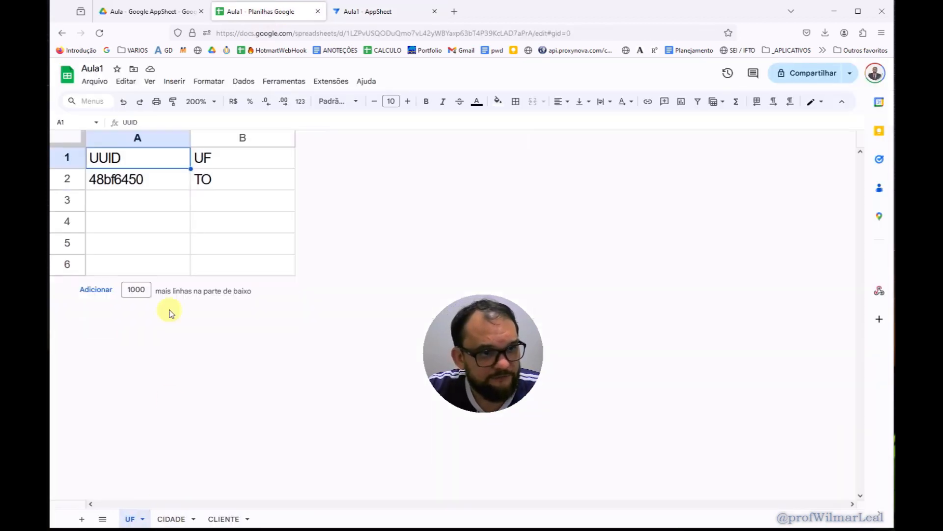
# Step: Switch to AppSheet, save a new UF record with UF set to SP, and check it in the Aula1 spreadsheet's UF sheet
pyautogui.click(215, 187)
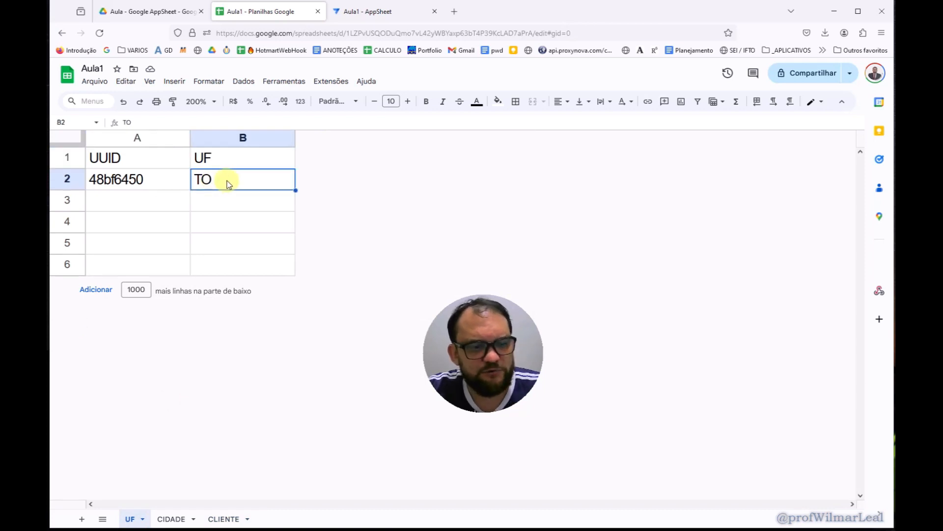
pyautogui.click(380, 13)
pyautogui.click(860, 401)
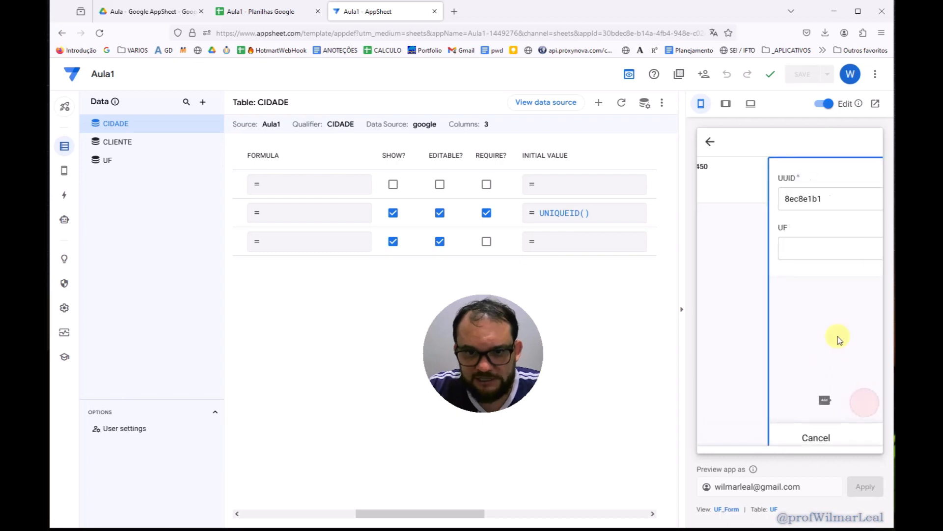
pyautogui.click(749, 244)
pyautogui.write('SP')
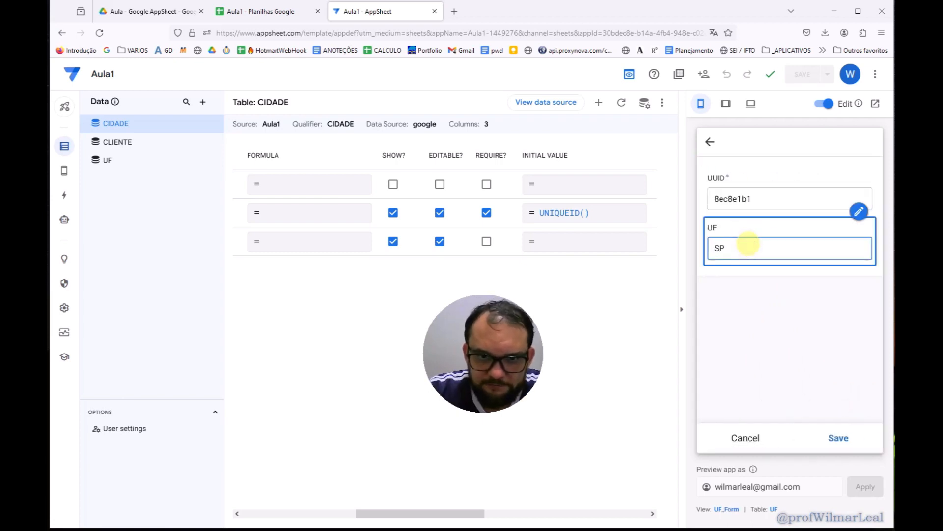
pyautogui.click(844, 439)
pyautogui.click(270, 11)
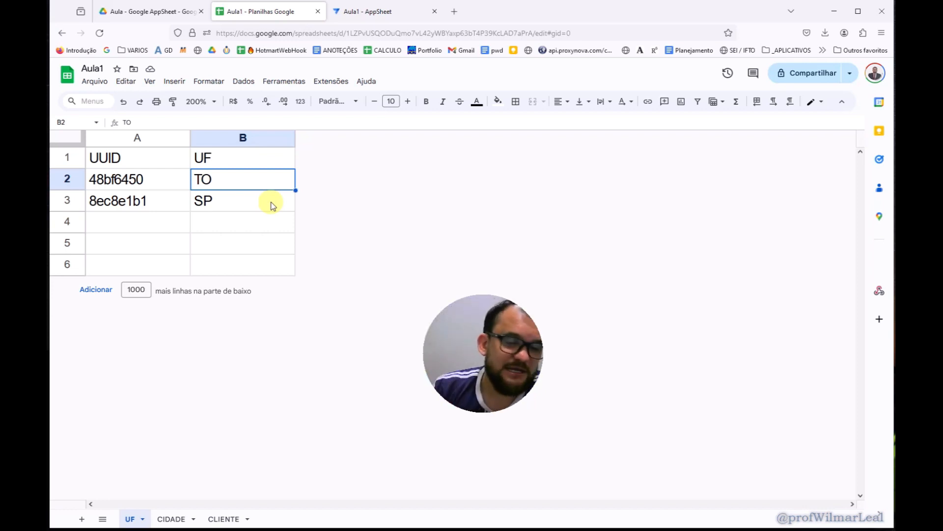
pyautogui.click(138, 211)
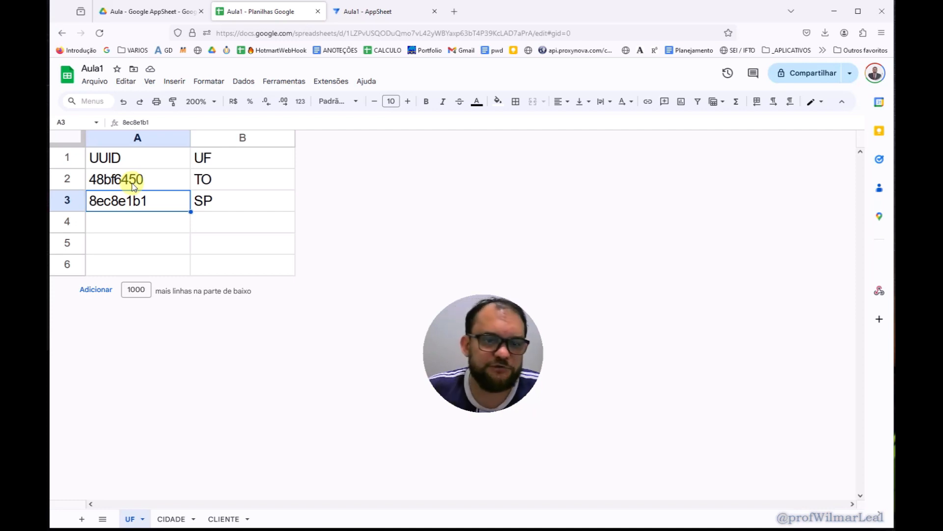
# Step: Return to AppSheet and save a new record in the Histogram for CLIENTE view with the first client's name
pyautogui.click(405, 13)
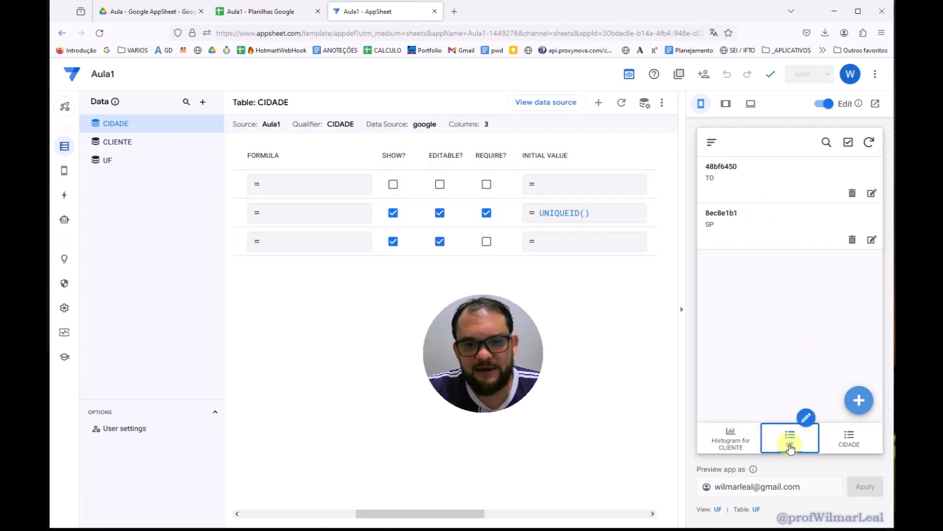
pyautogui.click(730, 439)
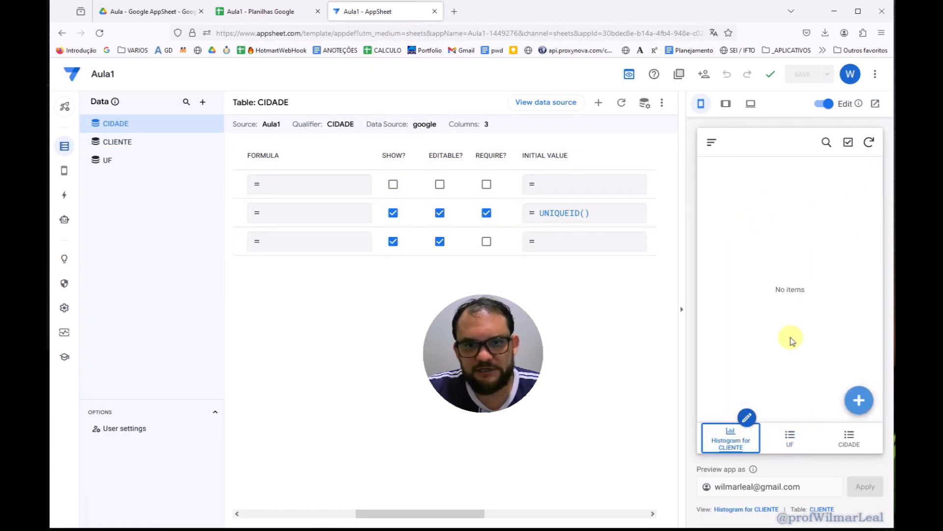
pyautogui.click(866, 406)
pyautogui.write('WILMAR')
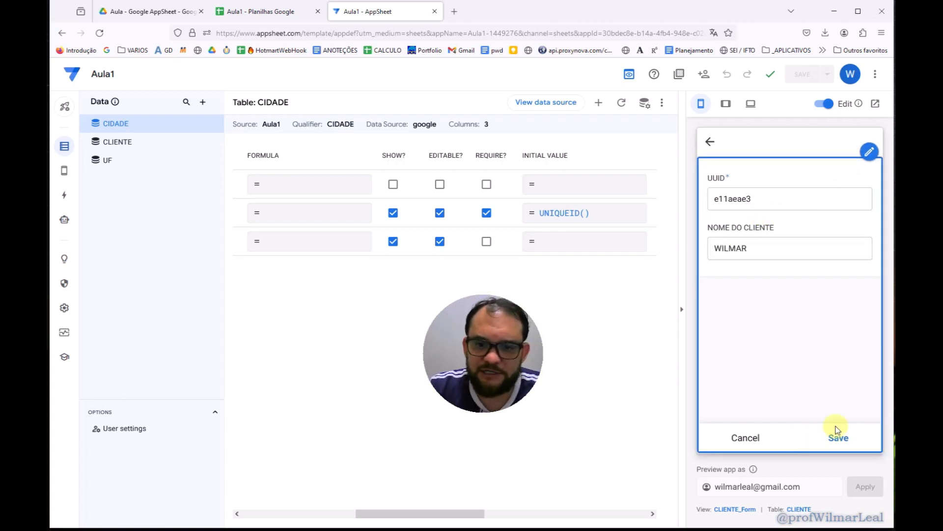
pyautogui.click(838, 431)
# Step: Save a second CLIENTE record with another client's name in NOME DO CLIENTE
pyautogui.click(858, 396)
pyautogui.click(781, 265)
pyautogui.write('SOFIA')
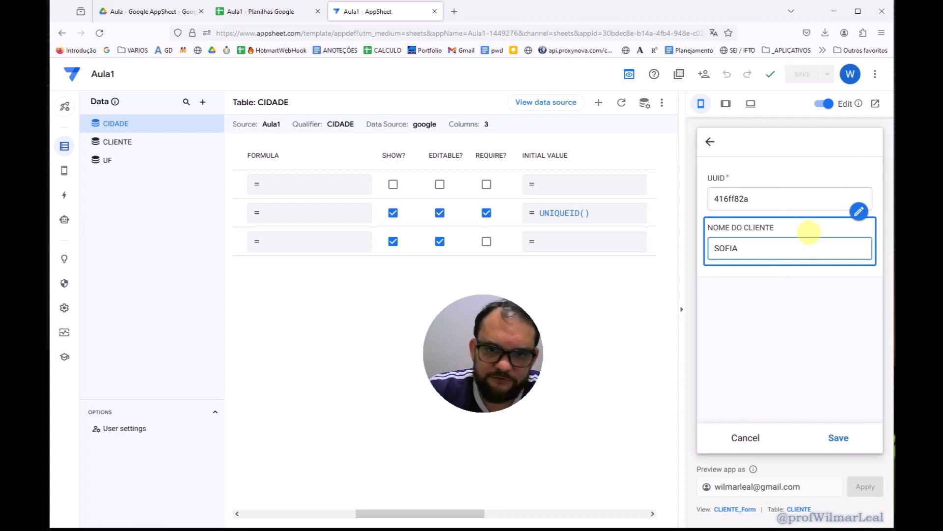
pyautogui.click(838, 437)
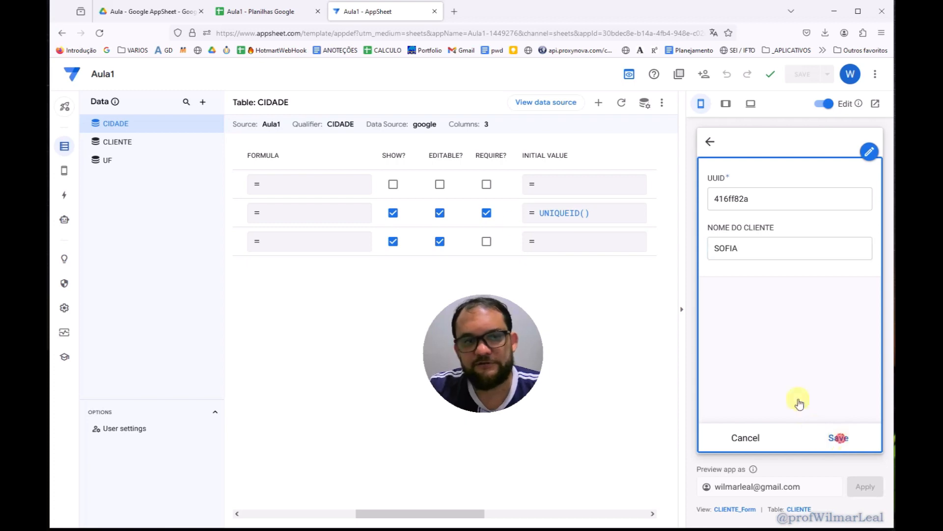
# Step: Switch to the Aula1 spreadsheet and check the UF, CIDADE and CLIENTE sheets for records added through the app
pyautogui.click(243, 13)
pyautogui.click(253, 200)
pyautogui.click(117, 179)
pyautogui.click(171, 519)
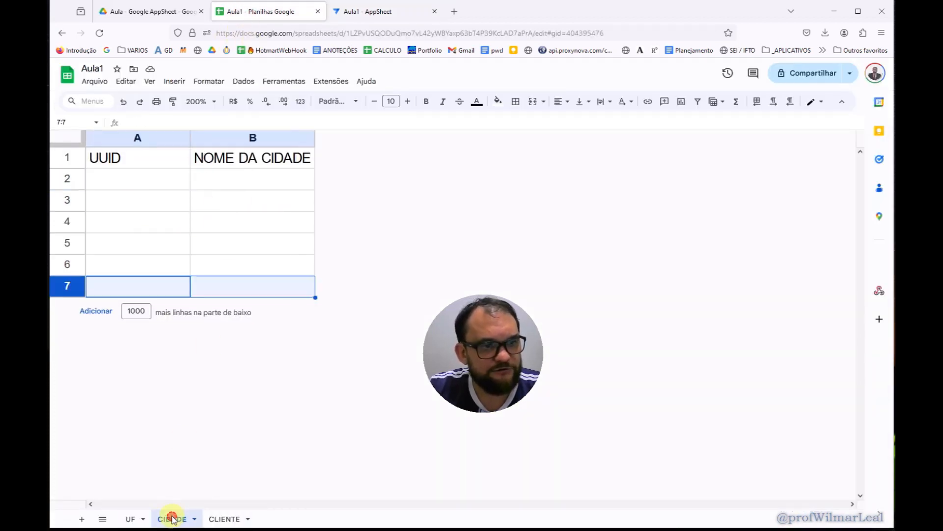
pyautogui.click(132, 184)
pyautogui.click(262, 186)
pyautogui.click(224, 517)
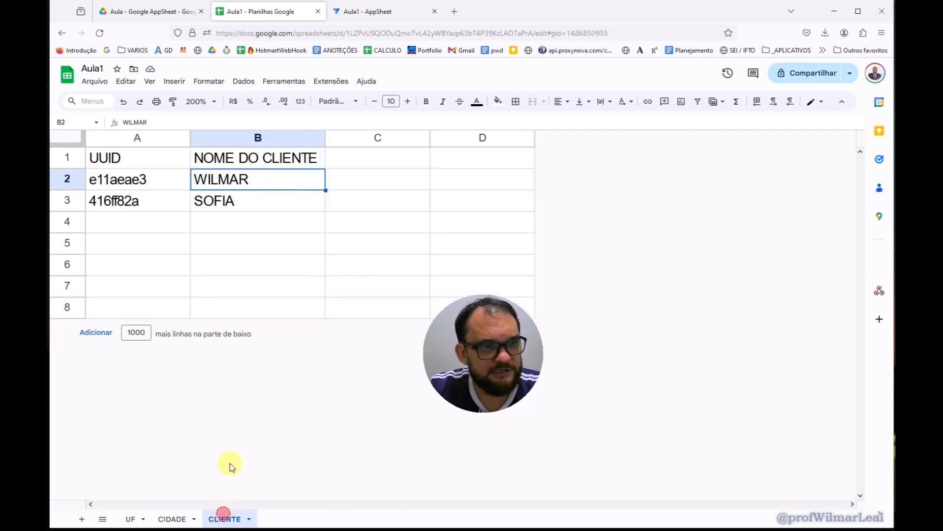
pyautogui.click(170, 520)
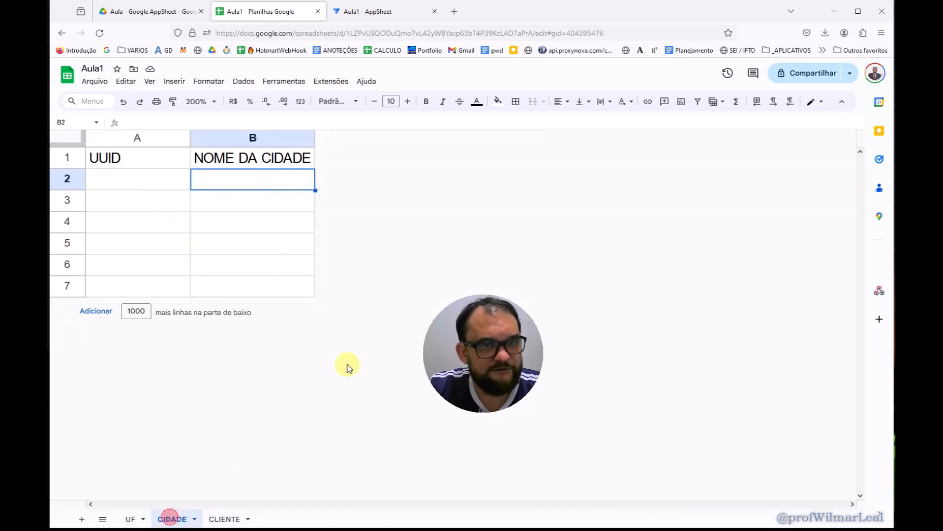
# Step: Switch back to AppSheet and save a new record in the CIDADE view with NOME DA CIDADE set to CAMPINAS
pyautogui.click(362, 12)
pyautogui.click(850, 437)
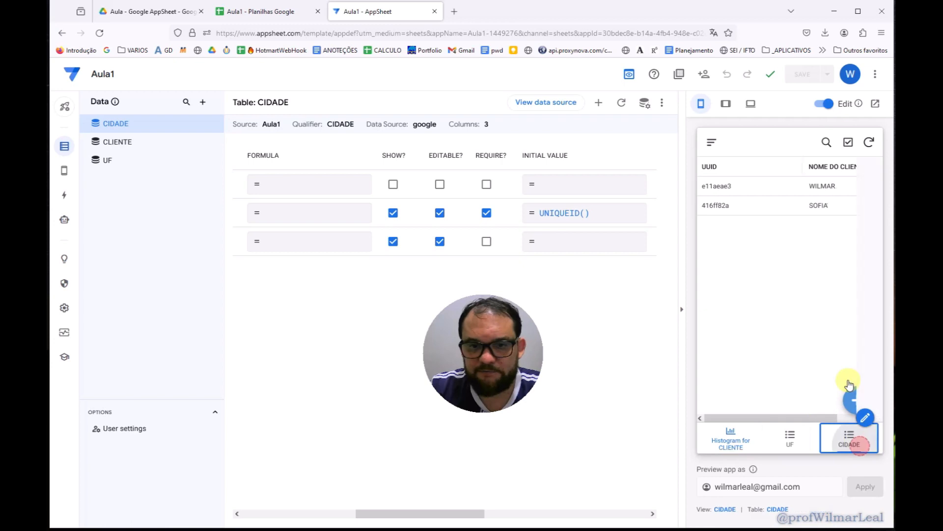
pyautogui.click(859, 399)
pyautogui.click(750, 248)
pyautogui.write('CAMPINAS')
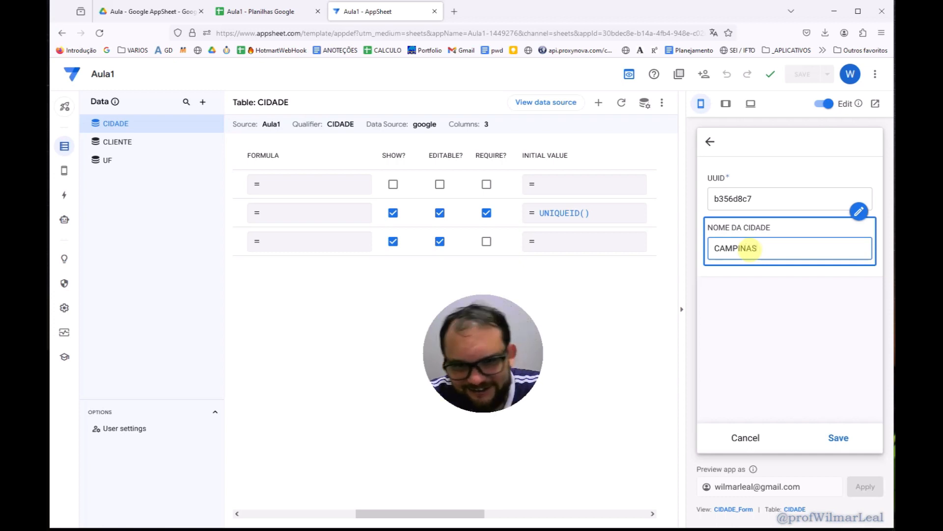
pyautogui.click(838, 437)
# Step: Save another CIDADE record with NOME DA CIDADE set to SÃO PAULO
pyautogui.click(858, 400)
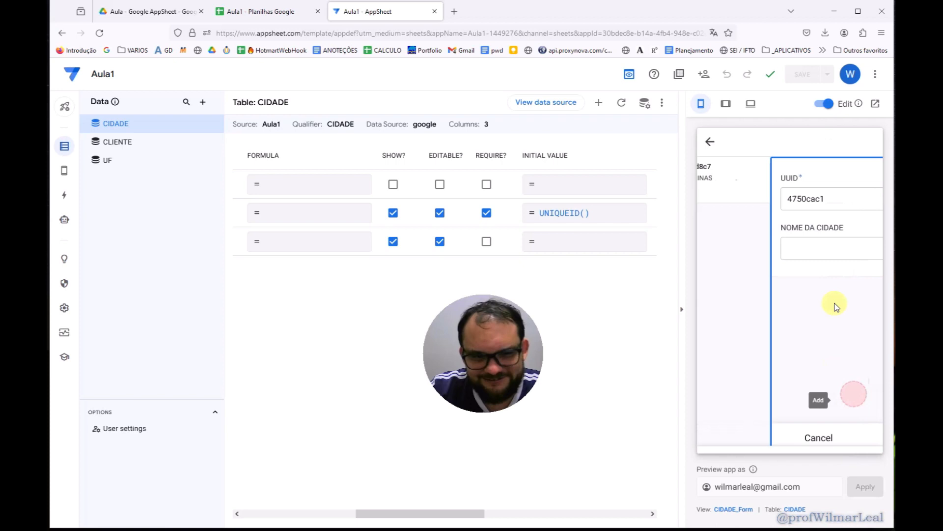
pyautogui.click(771, 228)
pyautogui.click(781, 249)
pyautogui.write('SÃO PAULO')
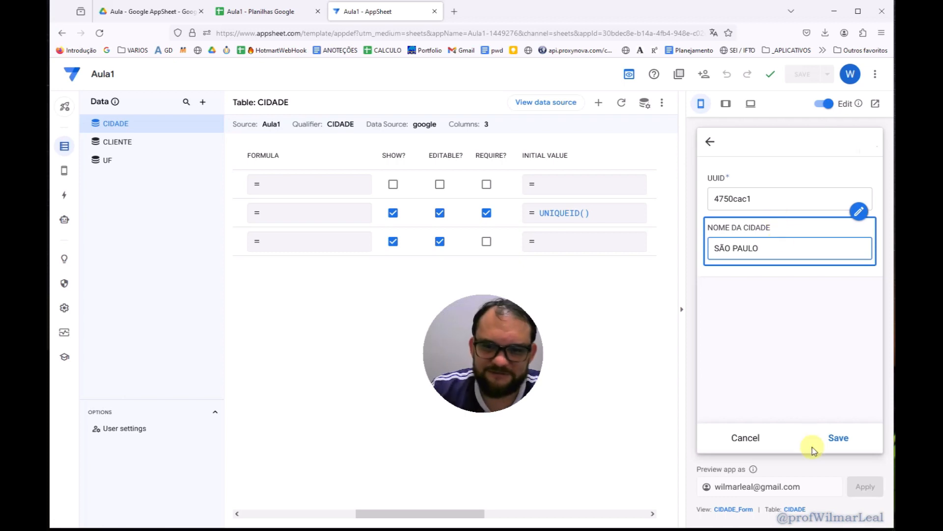
pyautogui.click(836, 438)
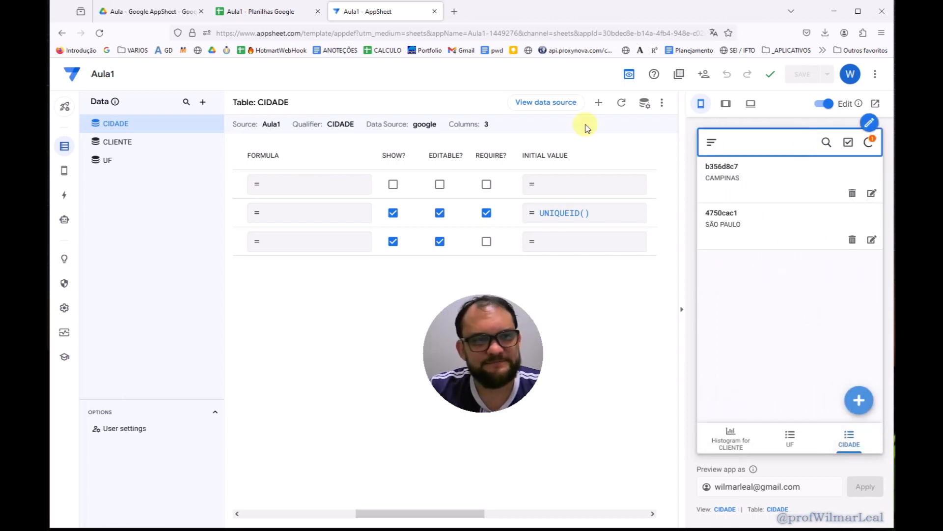
# Step: Review the saved records in the spreadsheet's CIDADE, CLIENTE and UF sheets, and return to AppSheet
pyautogui.click(268, 11)
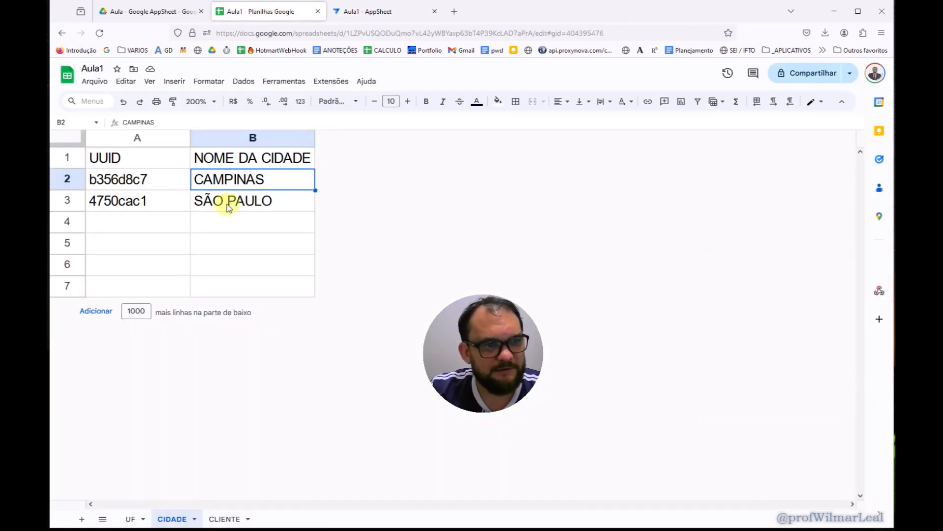
pyautogui.click(217, 519)
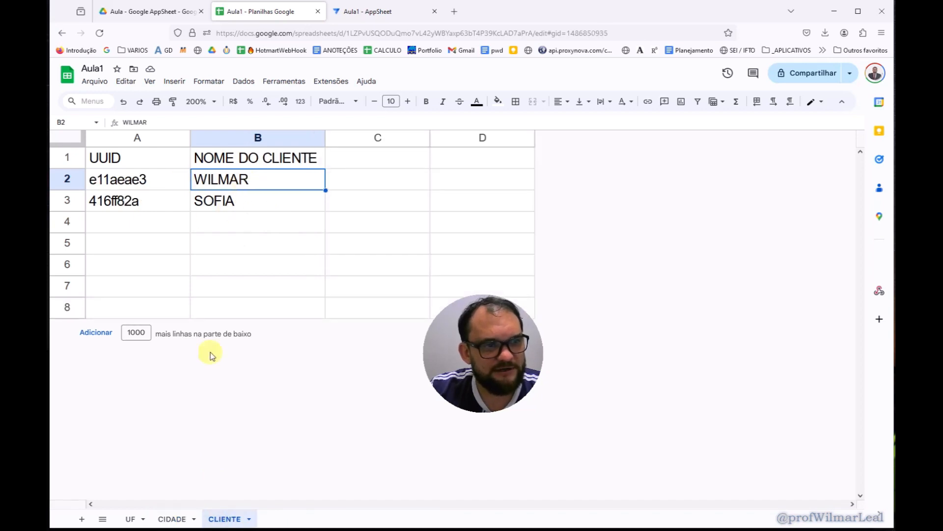
pyautogui.click(130, 519)
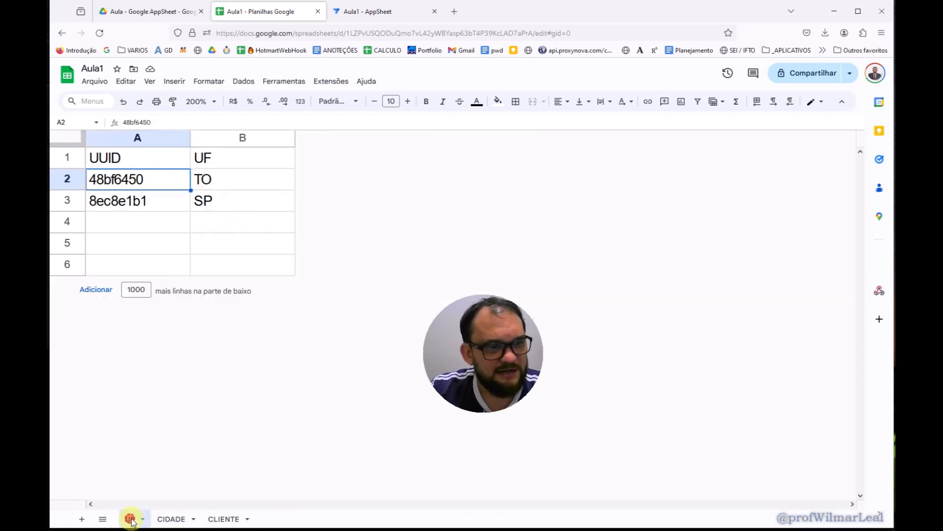
pyautogui.click(217, 519)
pyautogui.click(369, 11)
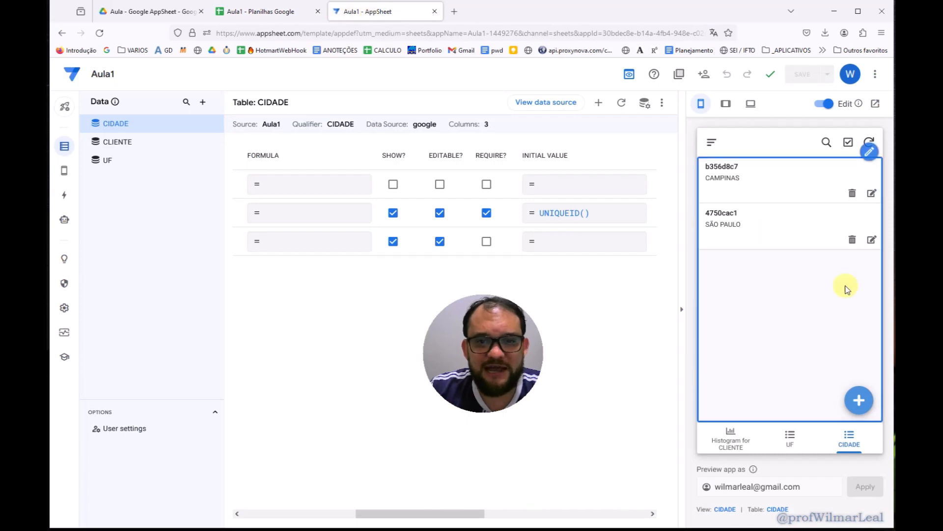